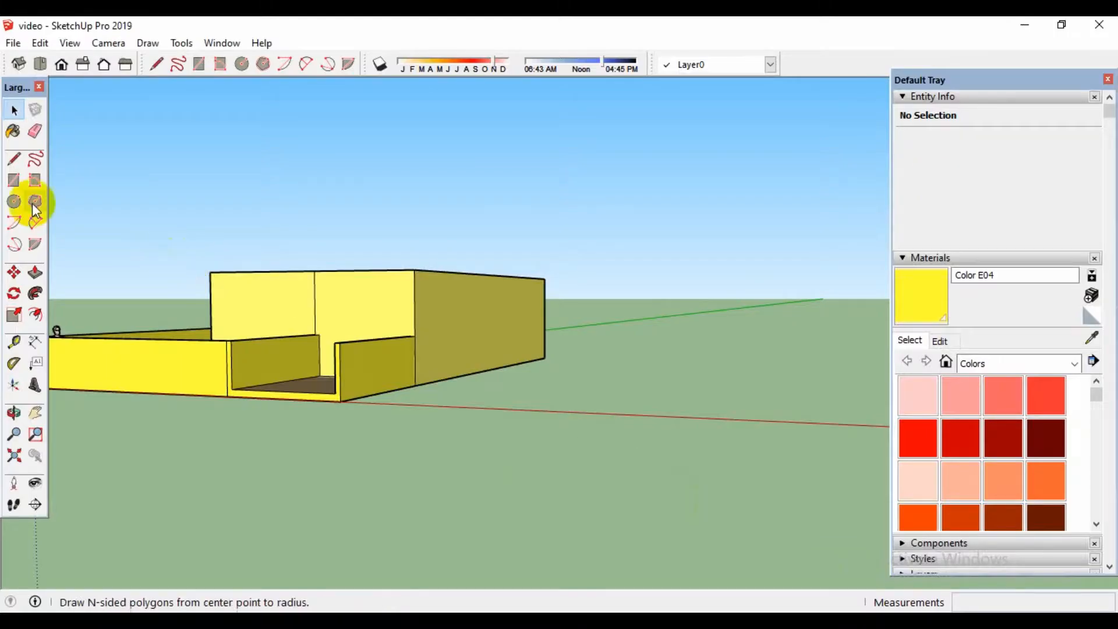
Draw an upright 0,8 by 2,1 m rectangle on the red axis beside the yellow building for the door.
left_click(14, 181)
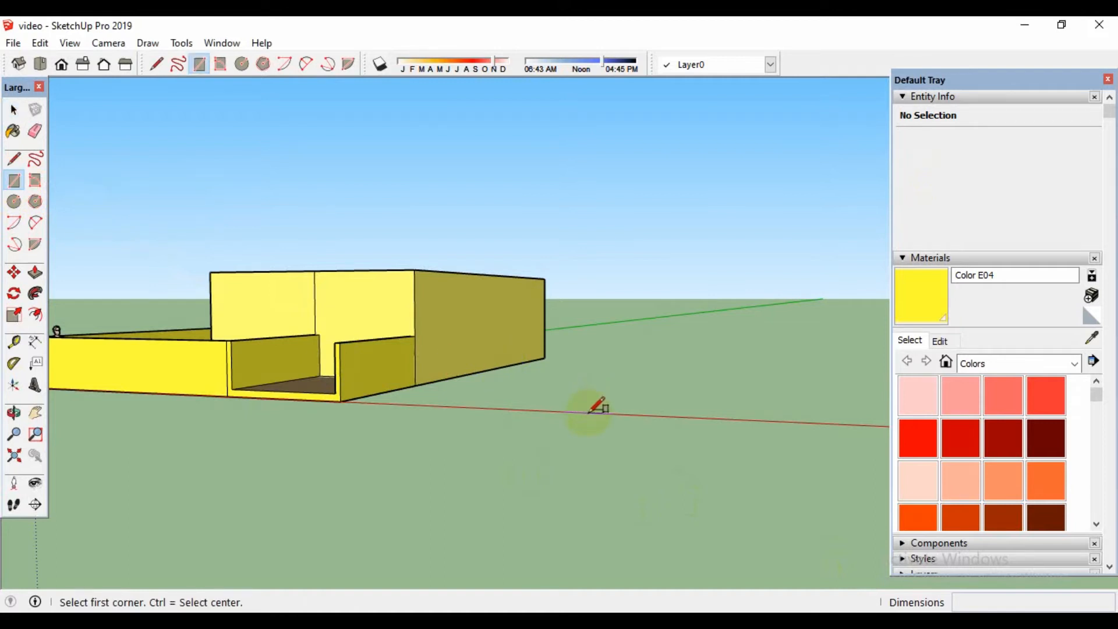
left_click(590, 412)
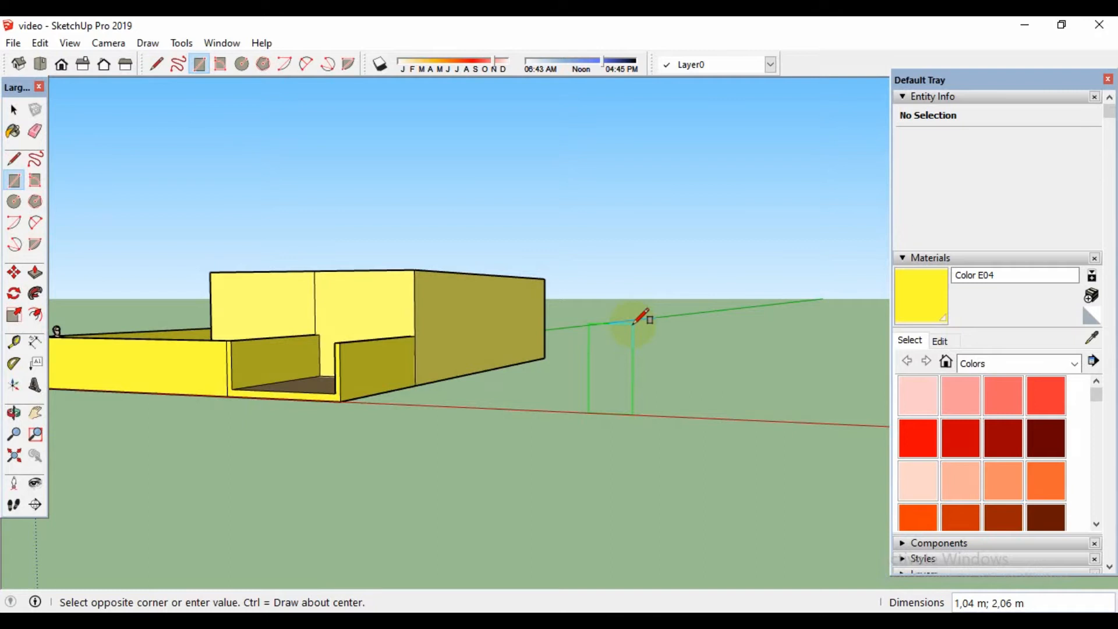
type("0,8;2,1")
key("Return")
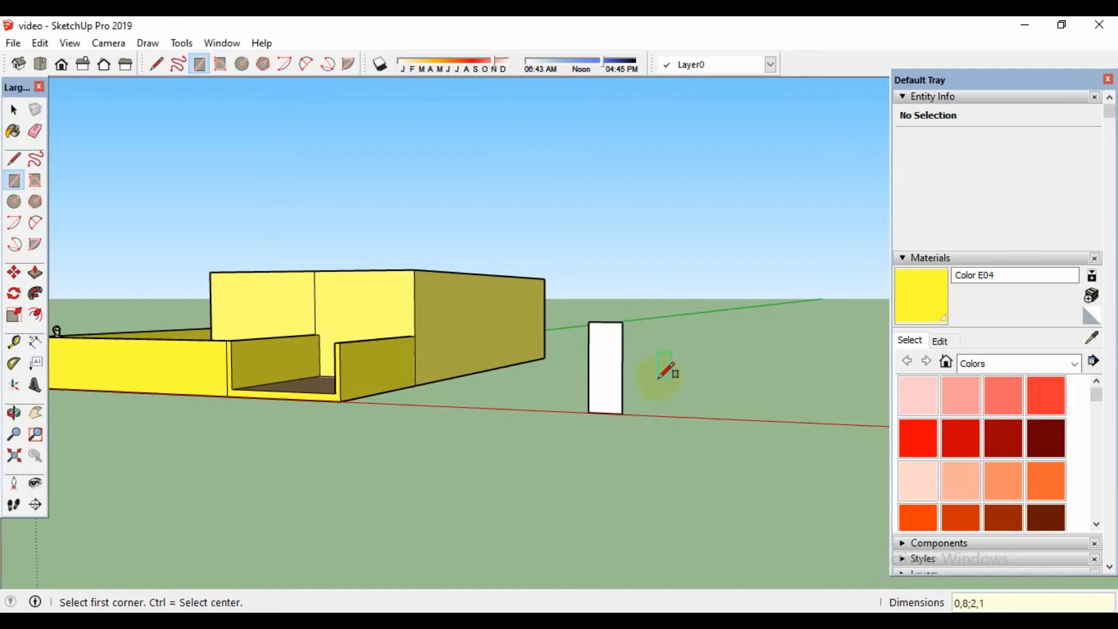
key("space")
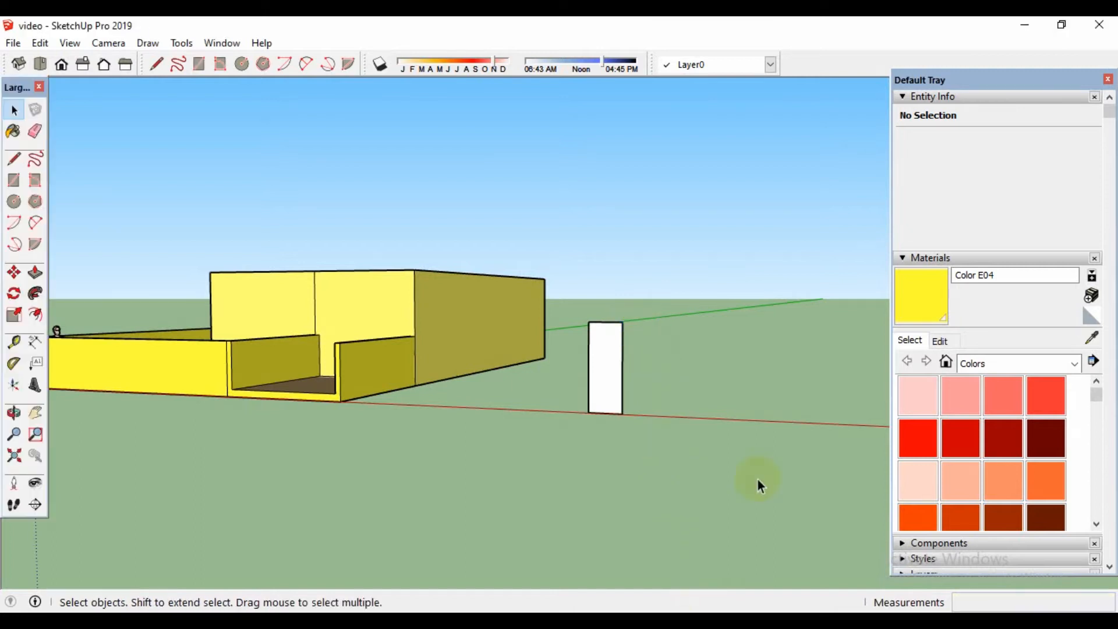
Draw a second upright rectangle, 0,6 by 1,4 m, on the red axis farther along from the door rectangle.
left_click(14, 179)
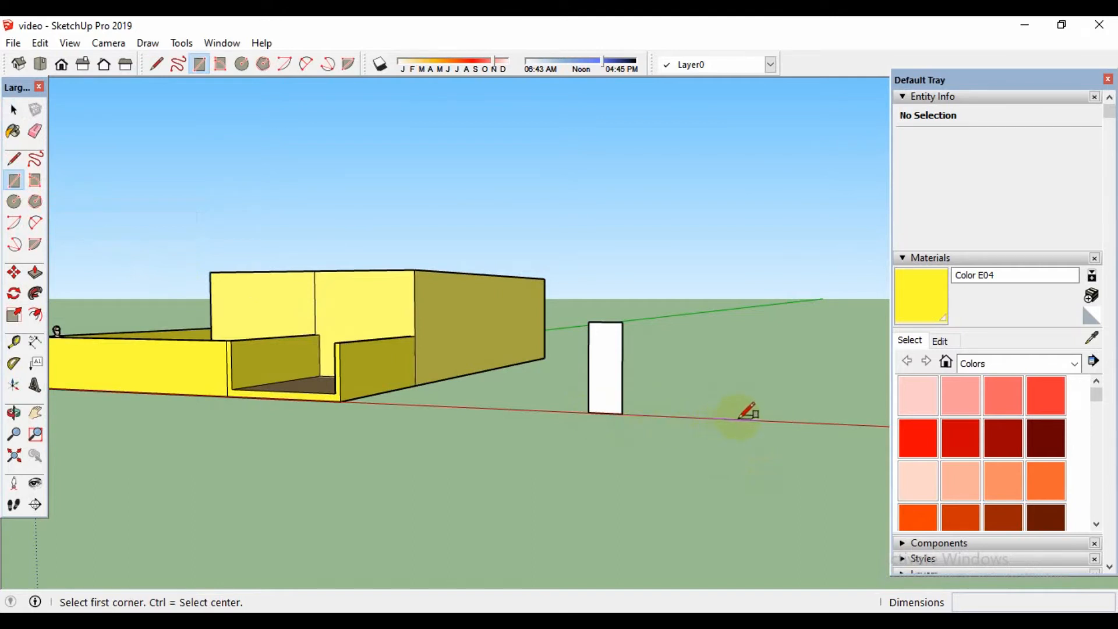
left_click(739, 418)
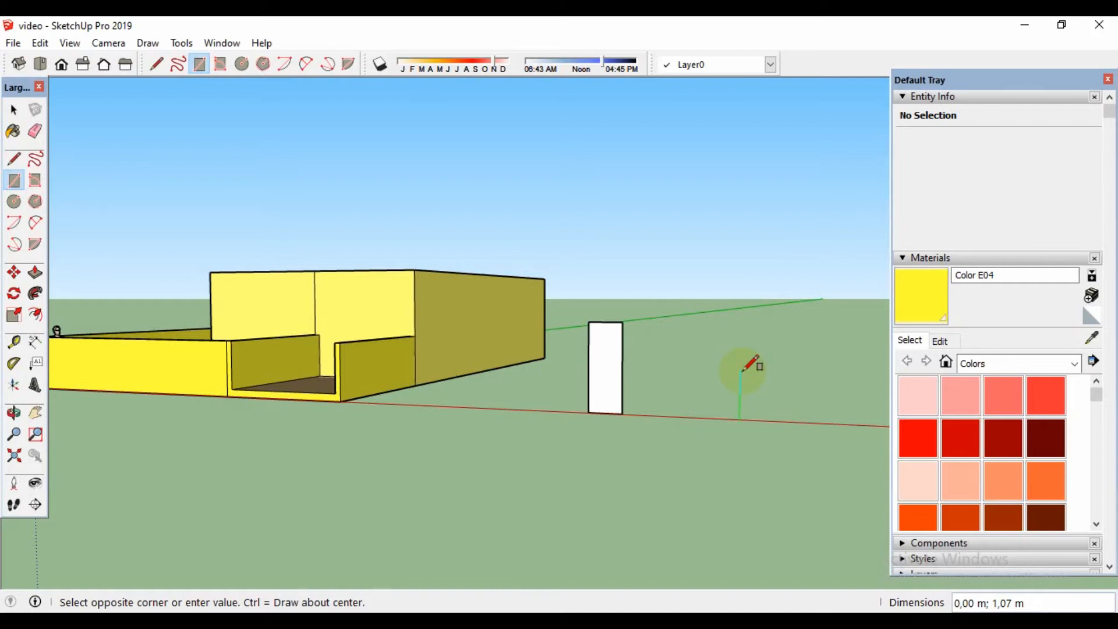
type("0,6;1,4")
key("Return")
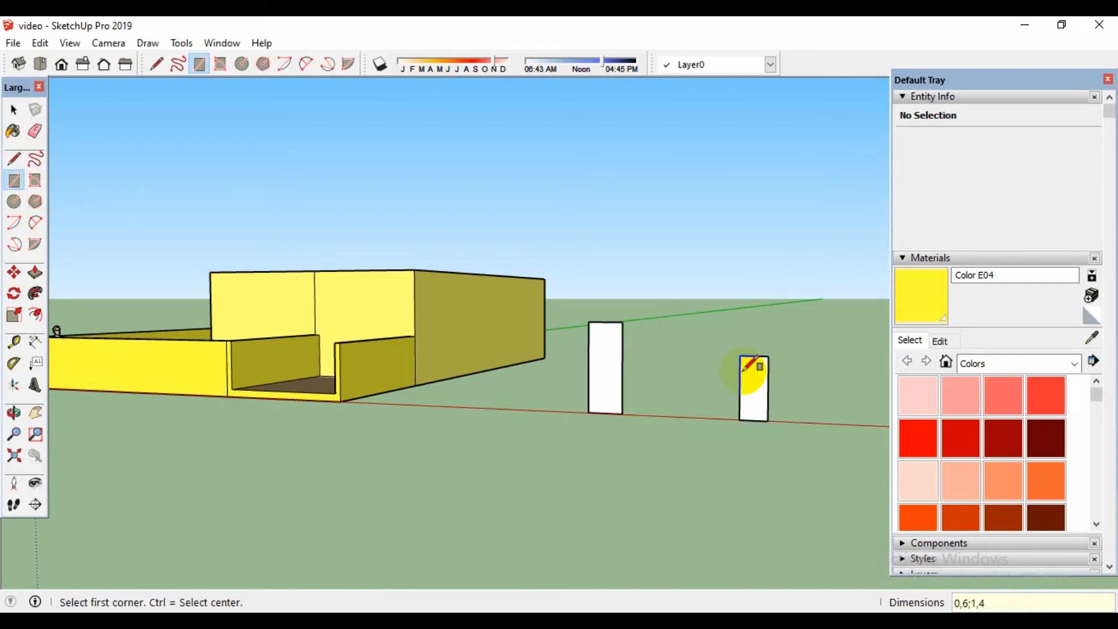
key("space")
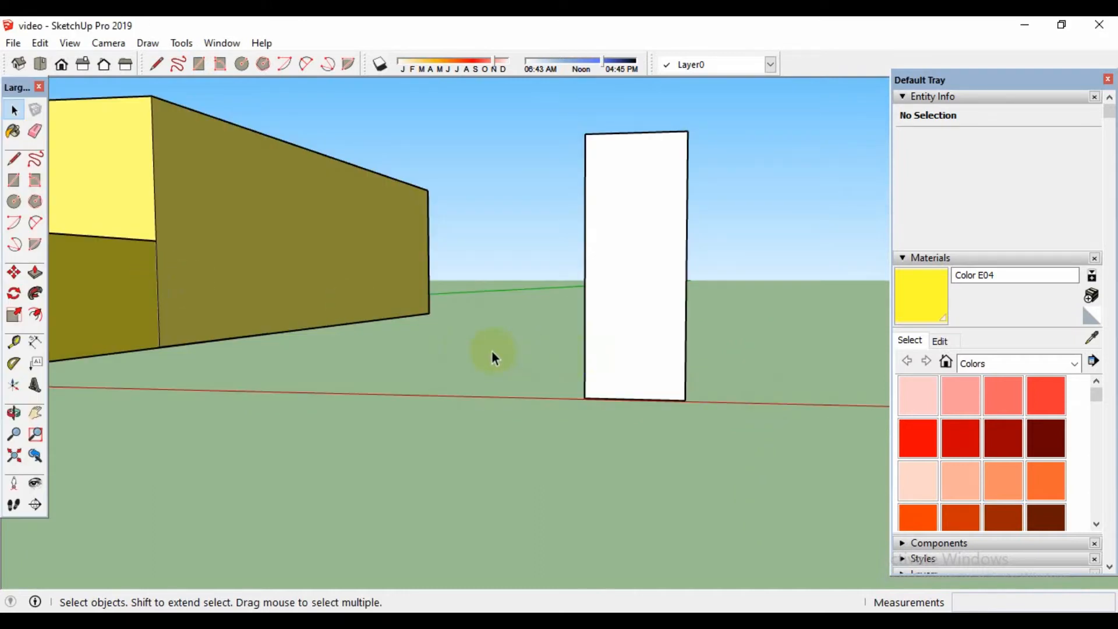
Offset the door rectangle's outline outward by 0,05 m to form the frame.
left_click(35, 315)
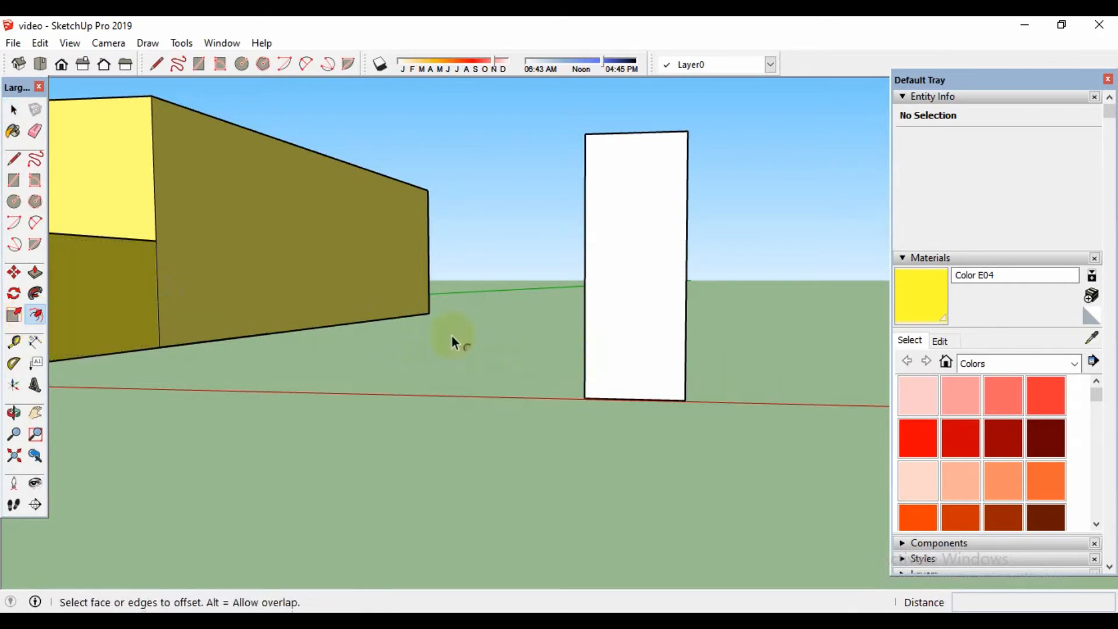
left_click(627, 278)
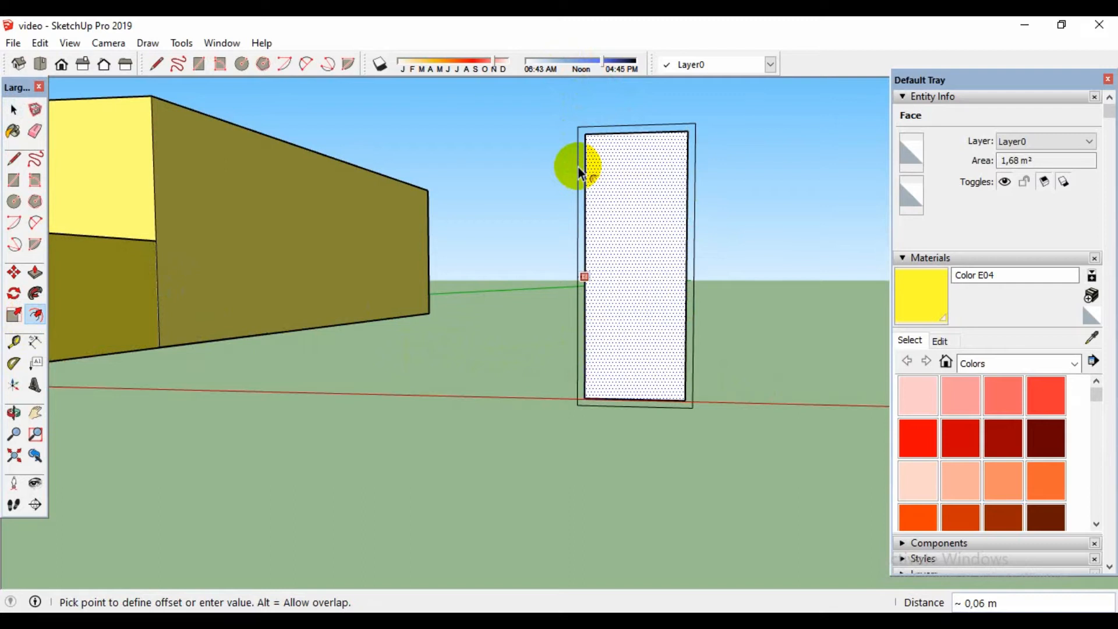
type("0,05")
key("Return")
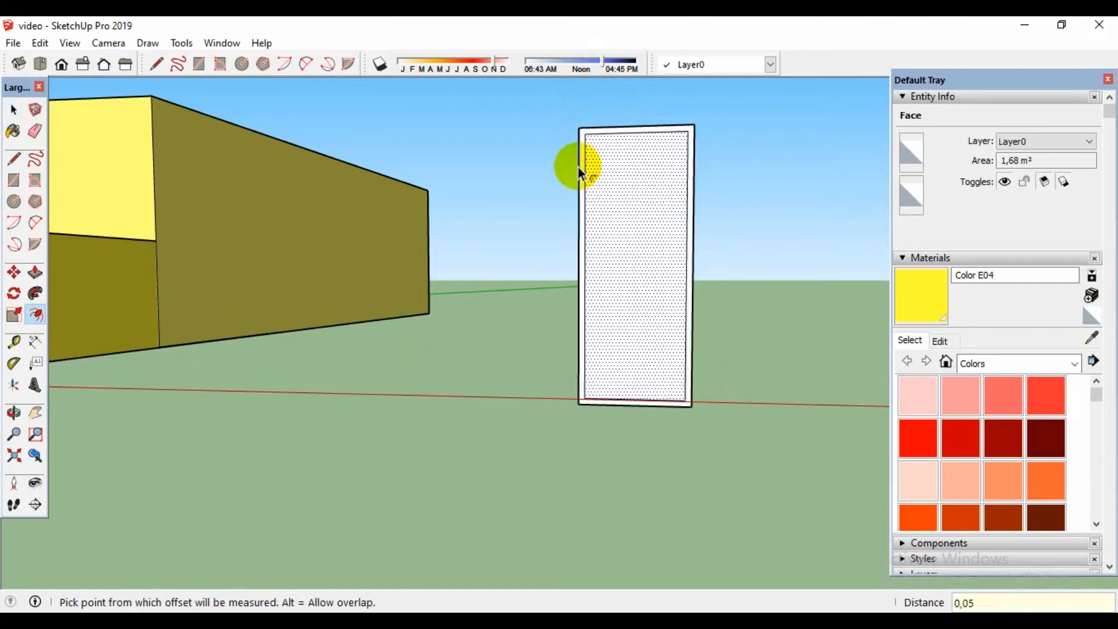
left_click(625, 412)
scroll(625, 414, "up", 1)
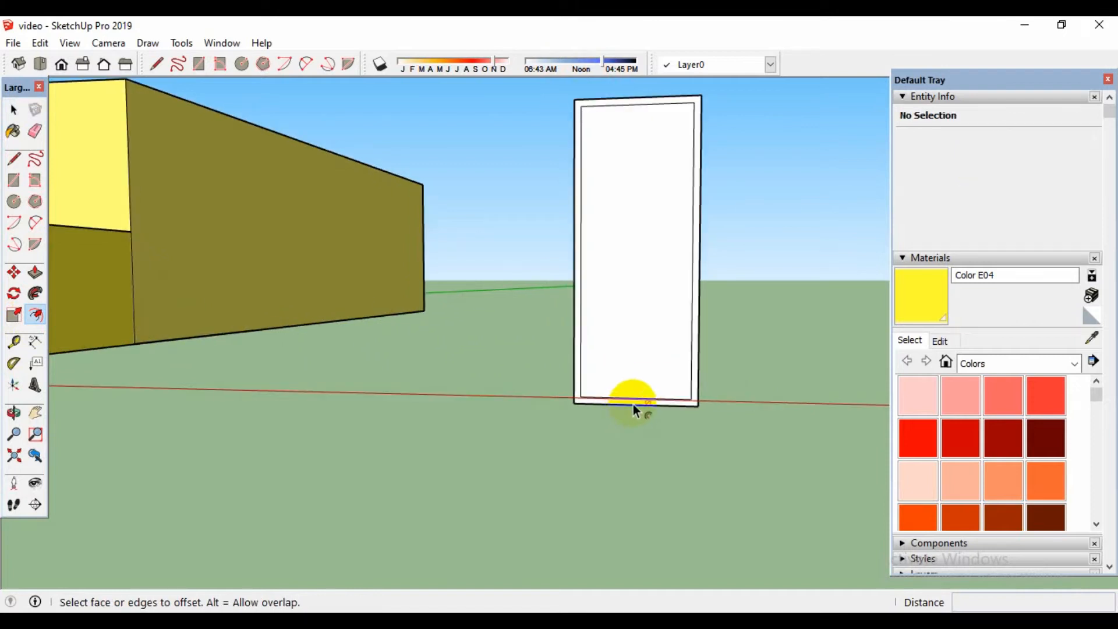
key("space")
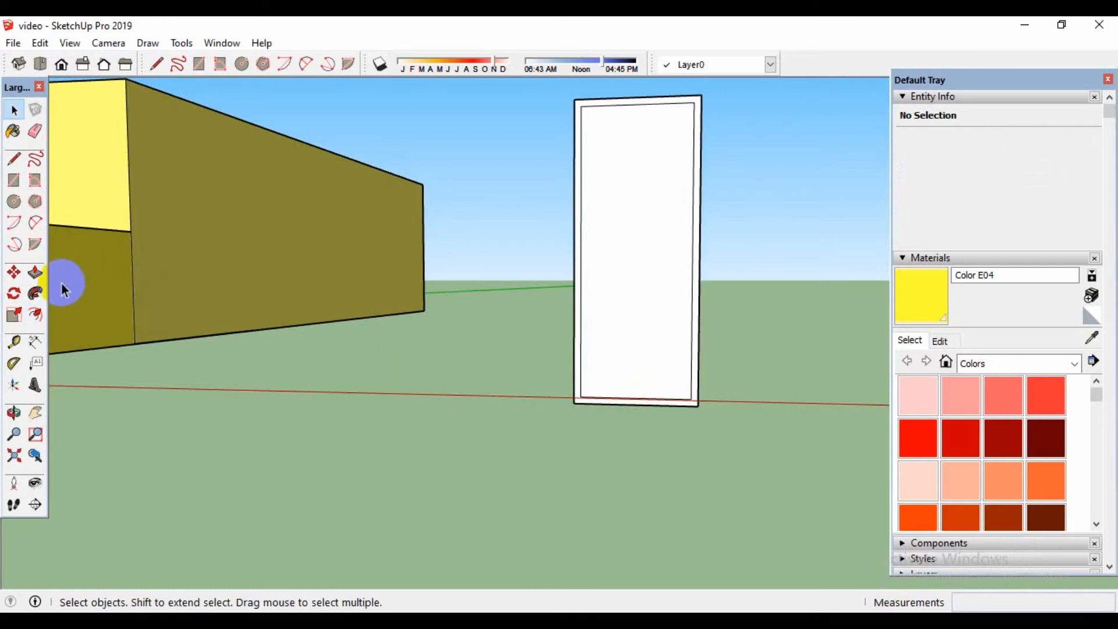
Move the inner outline's bottom edge down onto the frame's bottom edge, and offset the door face inward for a panel area.
left_click(14, 272)
scroll(606, 394, "up", 2)
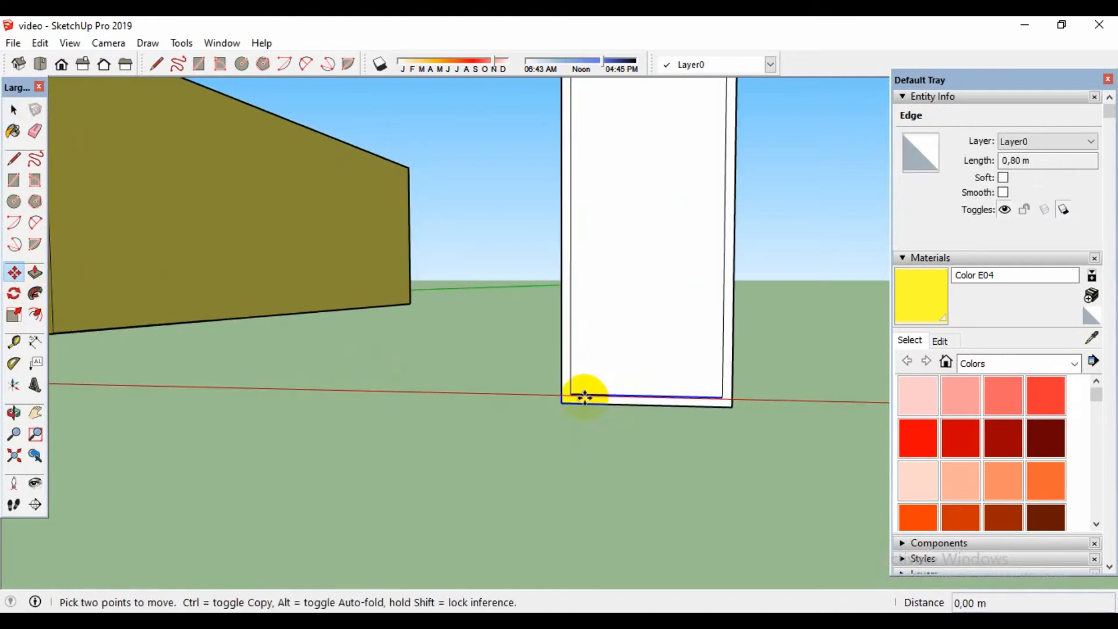
scroll(794, 432, "down", 3)
scroll(699, 421, "up", 2)
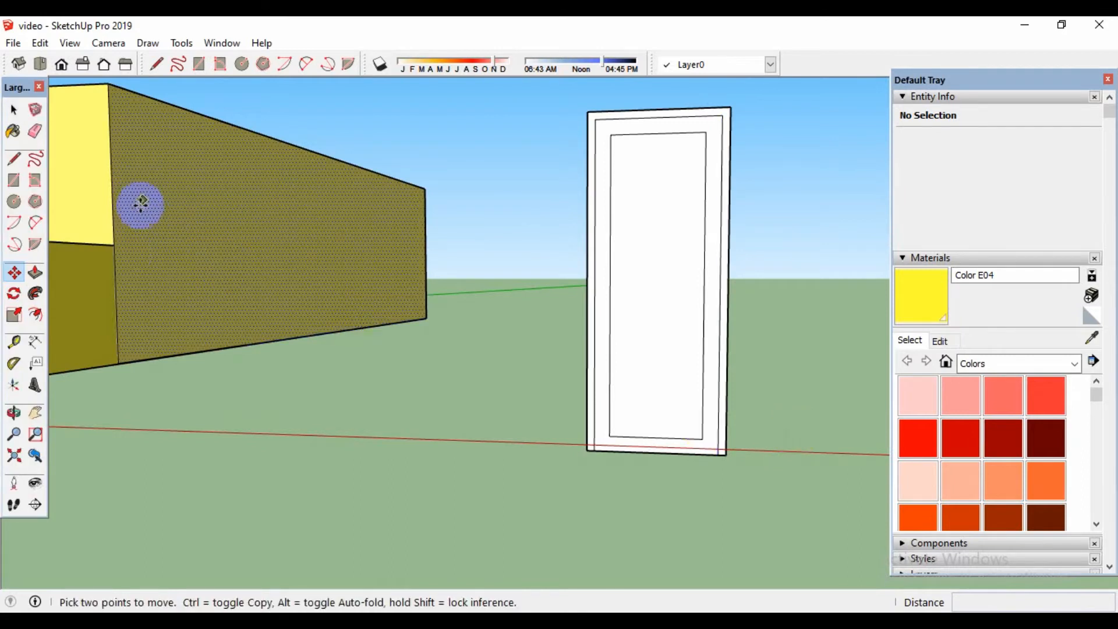
key("space")
left_click(157, 327)
left_click(263, 378)
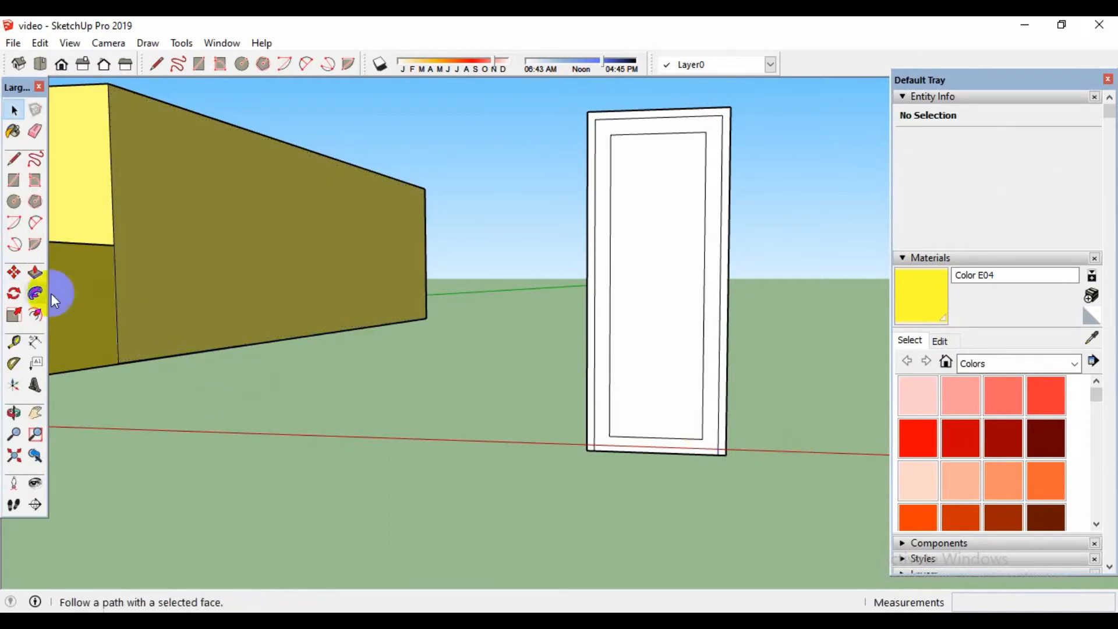
Draw a 0,6 by 0,4 m rectangle from the lower-left corner of the door's inset area.
left_click(14, 180)
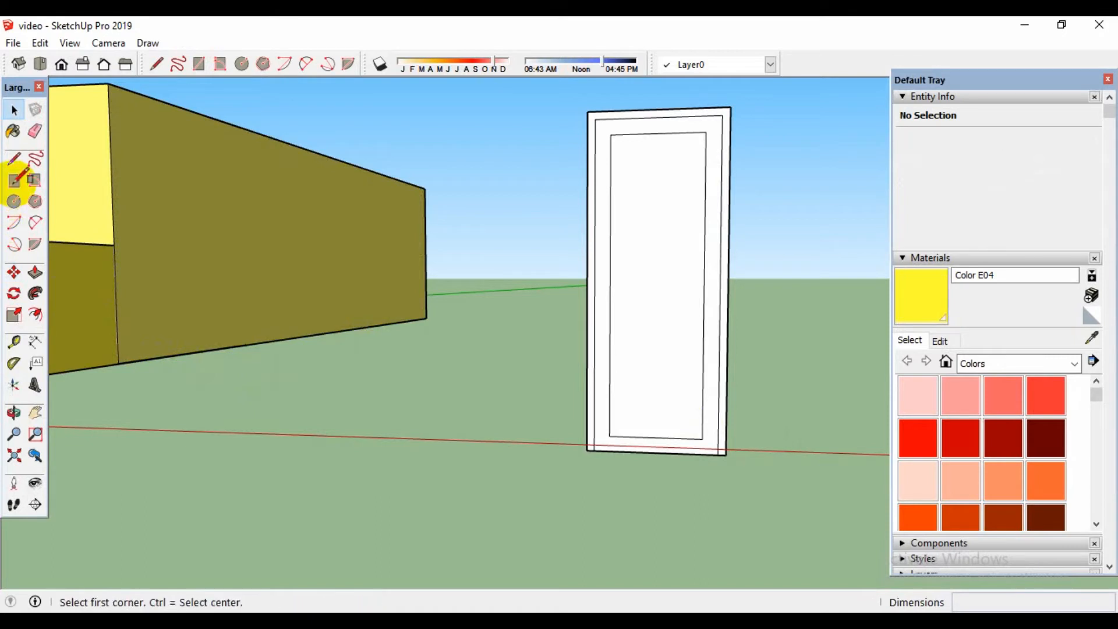
left_click(609, 436)
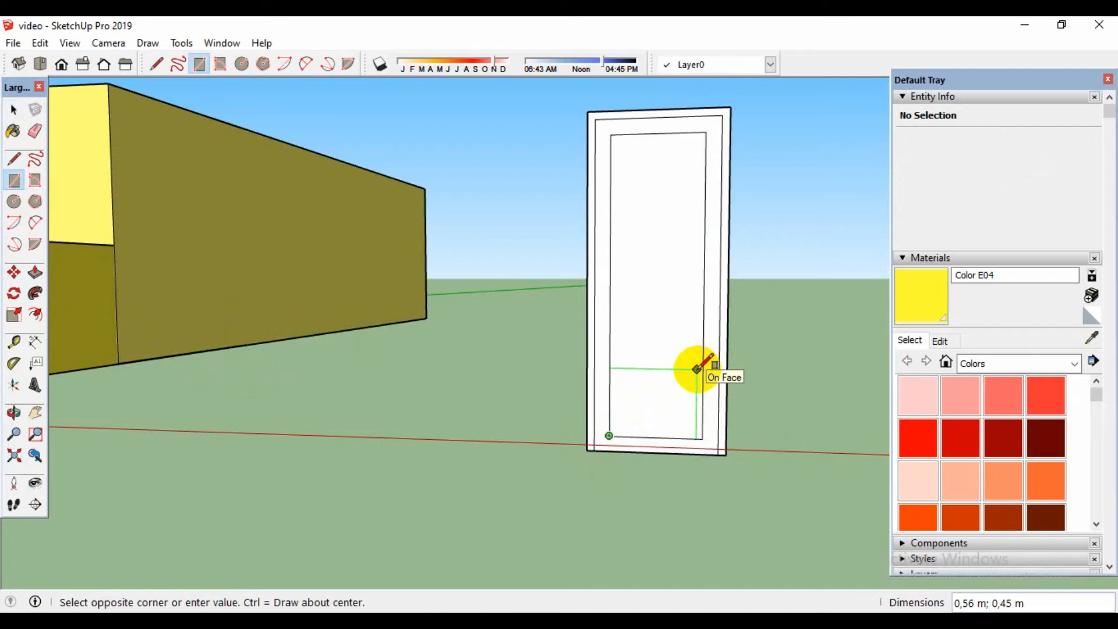
type("0,6;0,")
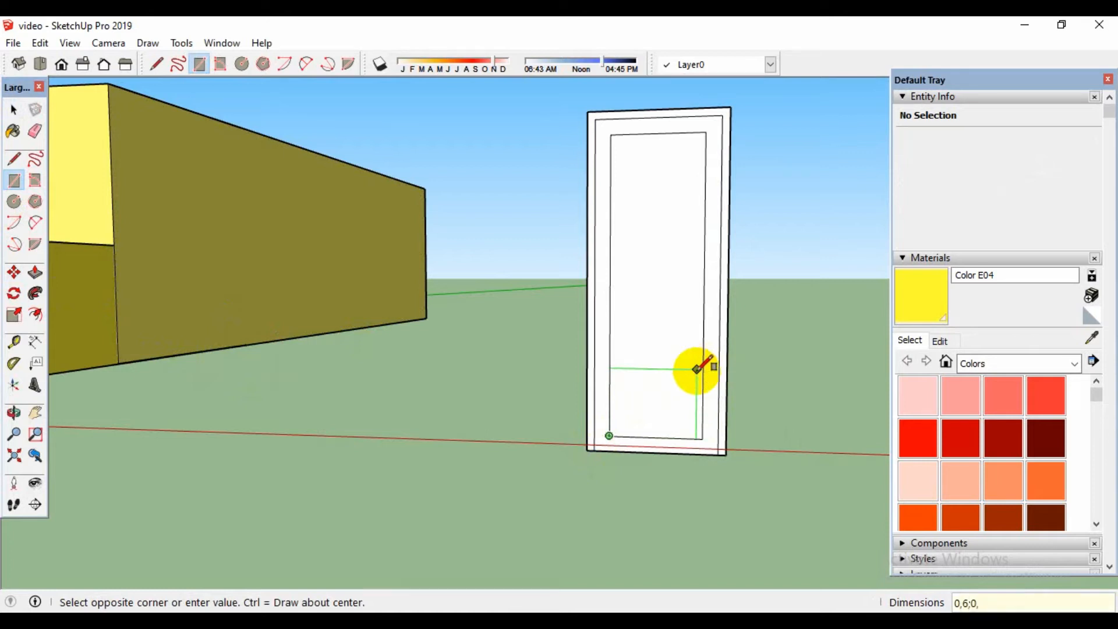
type("4")
key("Return")
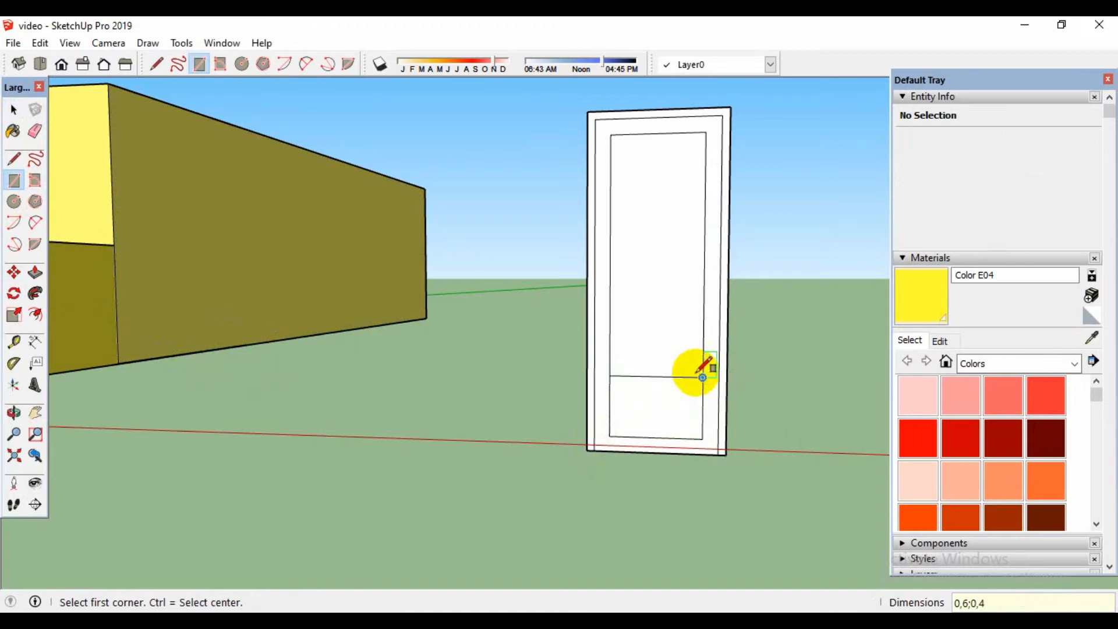
key("space")
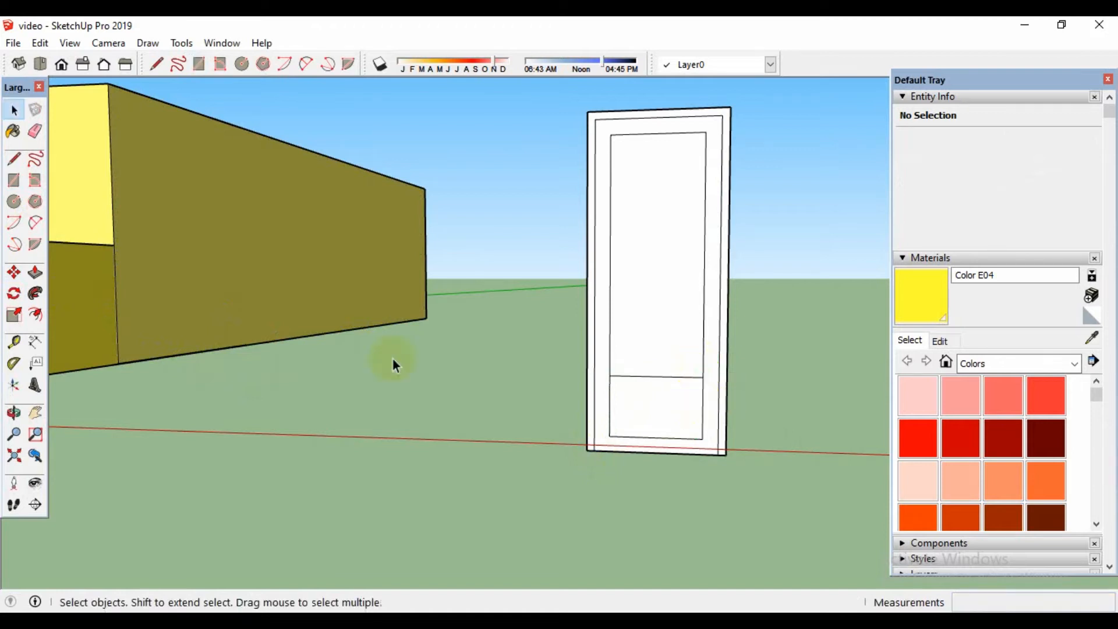
Offset the outline of the door's lower panel inward by 0,05 m.
left_click(36, 315)
left_click(639, 396)
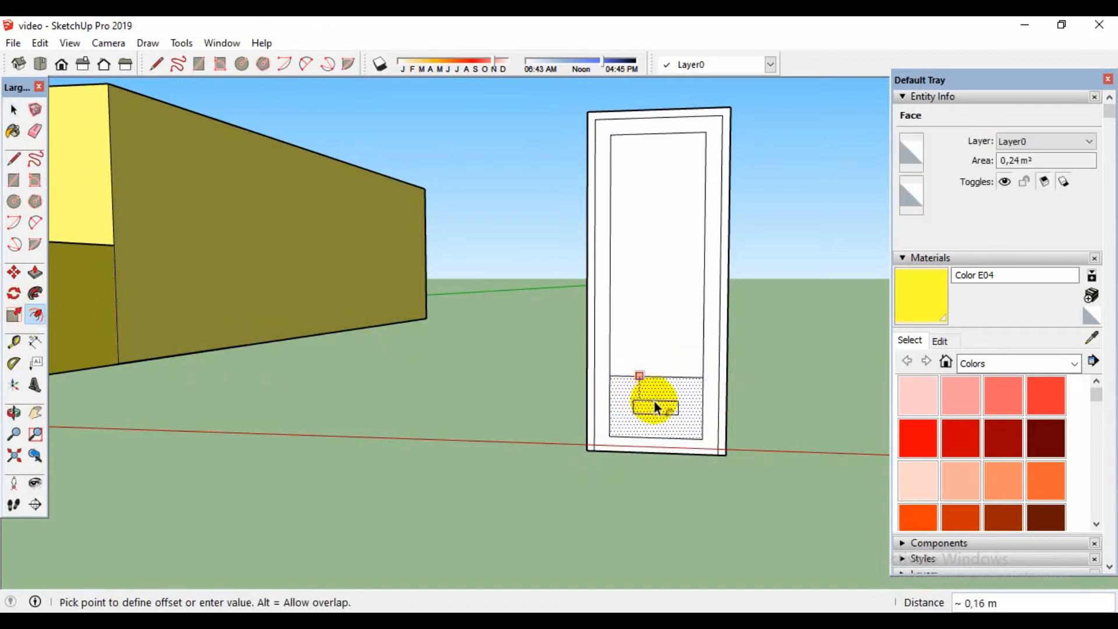
type("0,05")
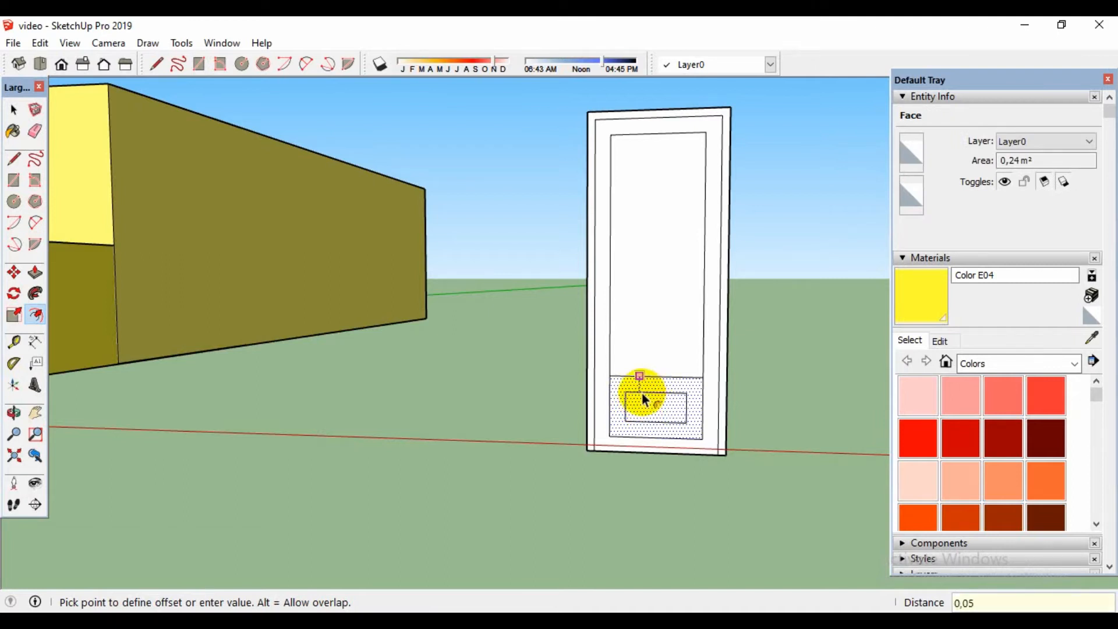
key("Return")
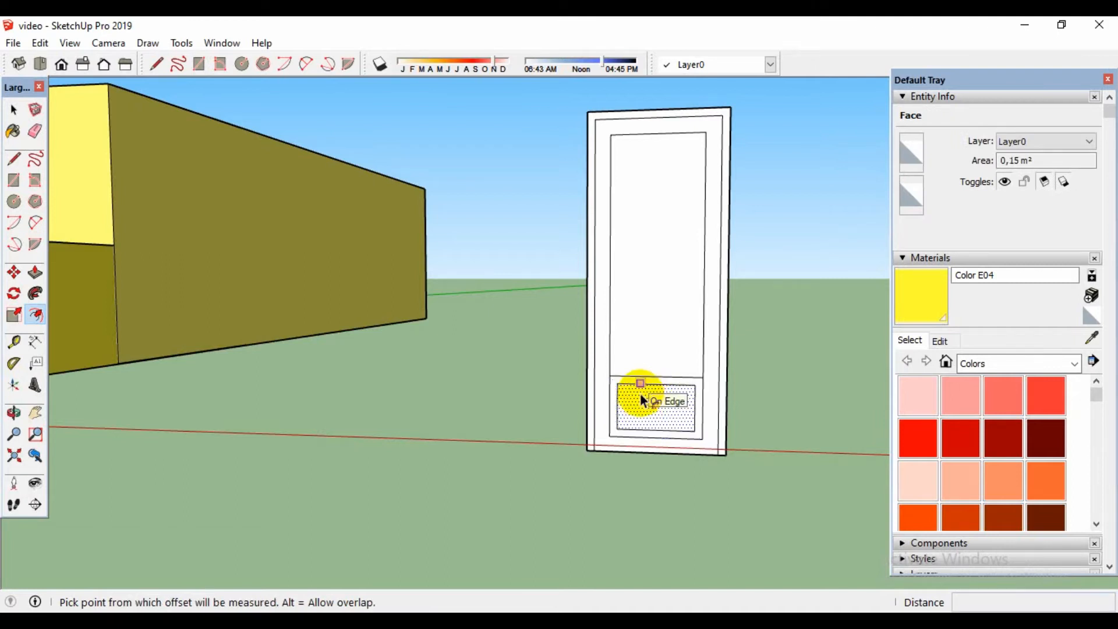
key("space")
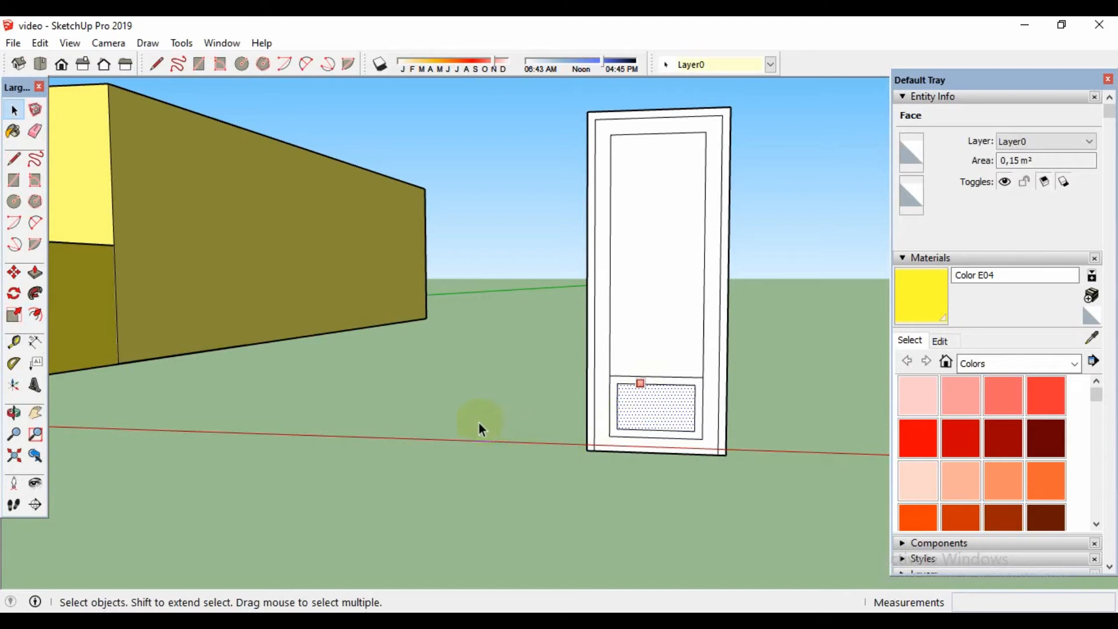
Select the outer and inner edges of the door's lower panel and copy them 0,5 m upward.
left_click(488, 441)
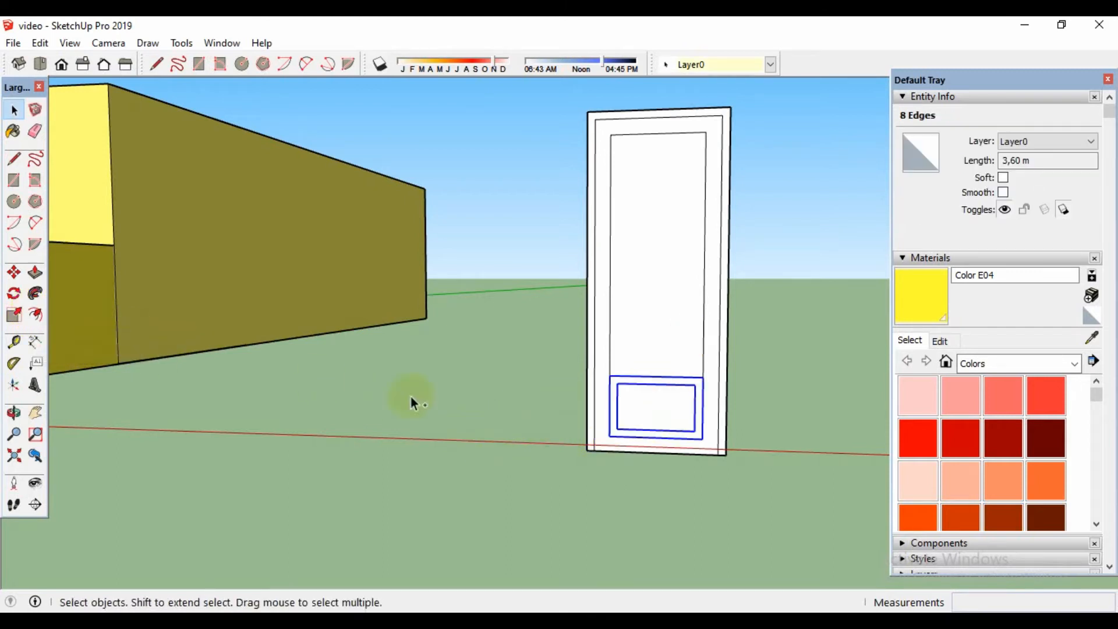
left_click(19, 278)
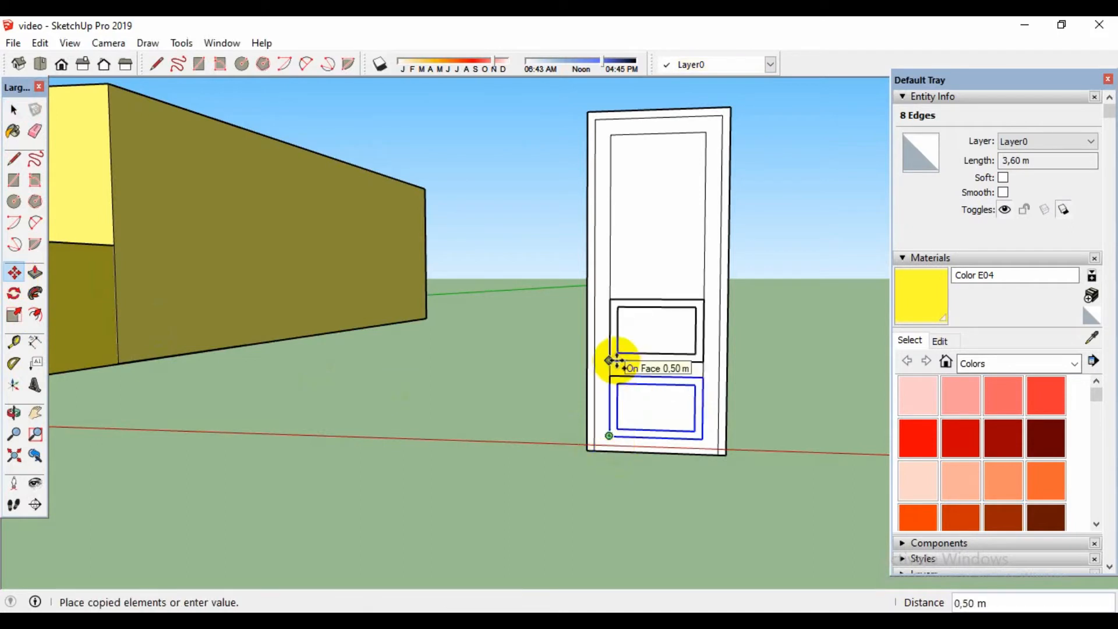
type("0,5")
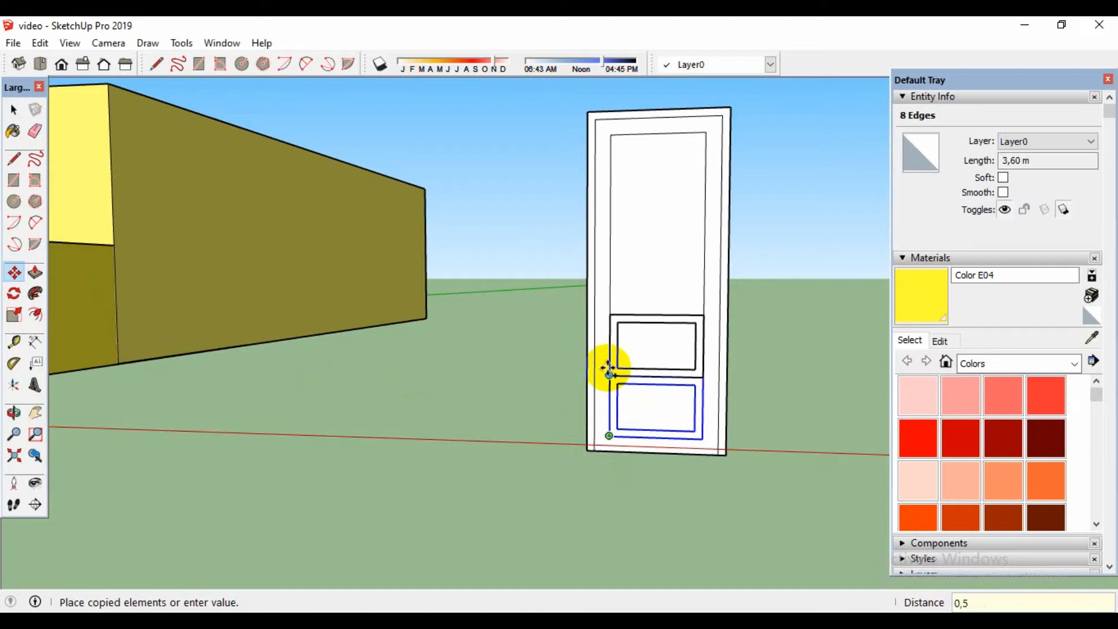
key("Return")
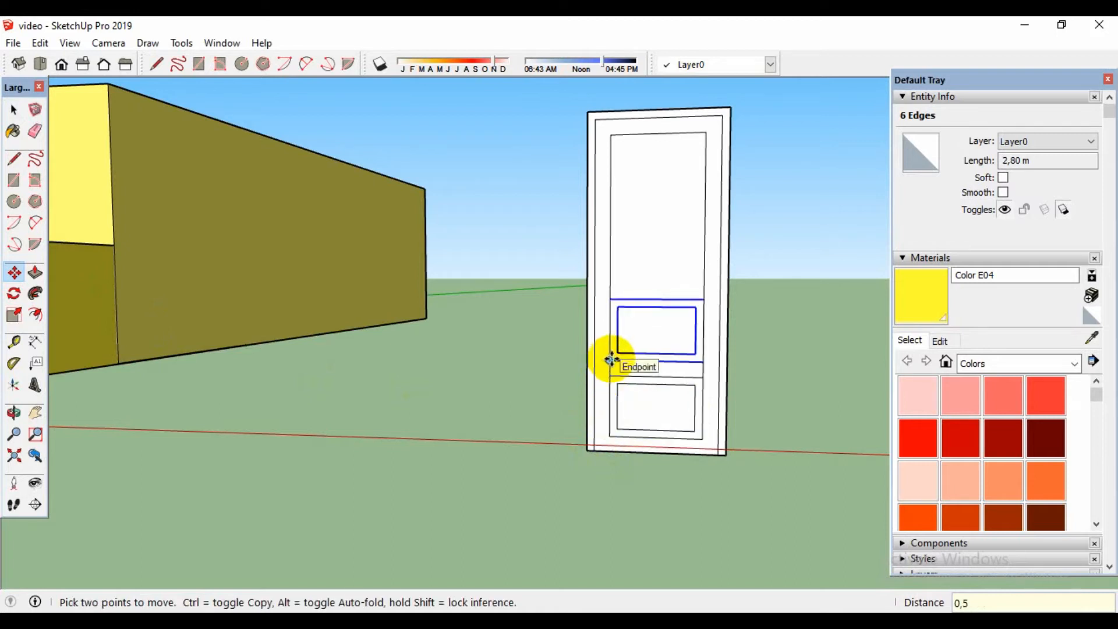
Copy the panel edges upward two more times at 0,5 m spacing to complete four door panels.
left_click(610, 360)
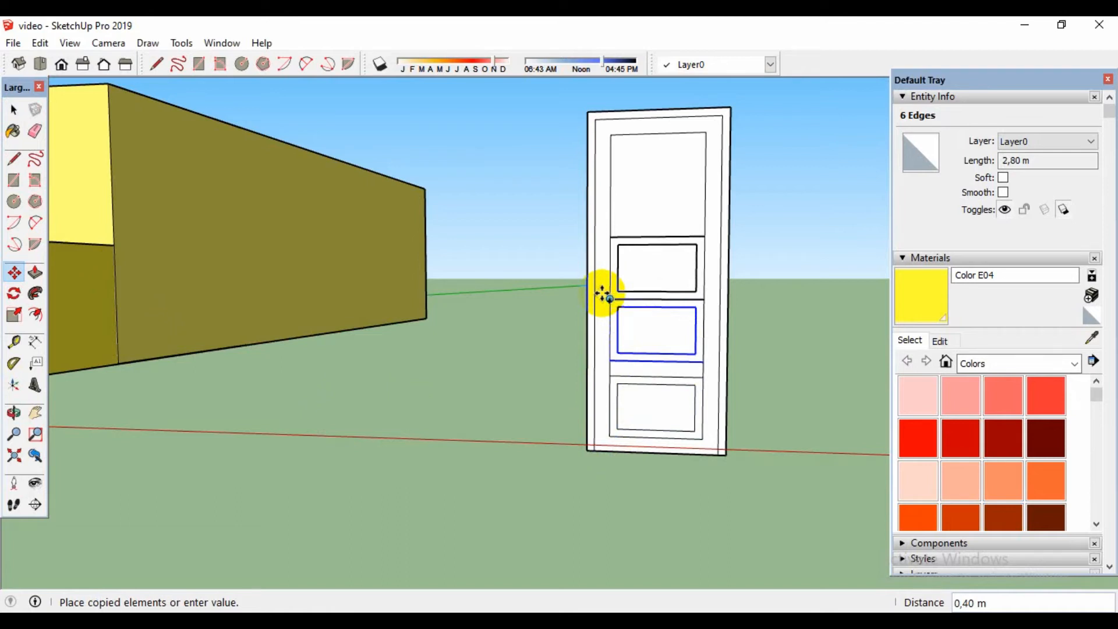
type("0,5")
key("Return")
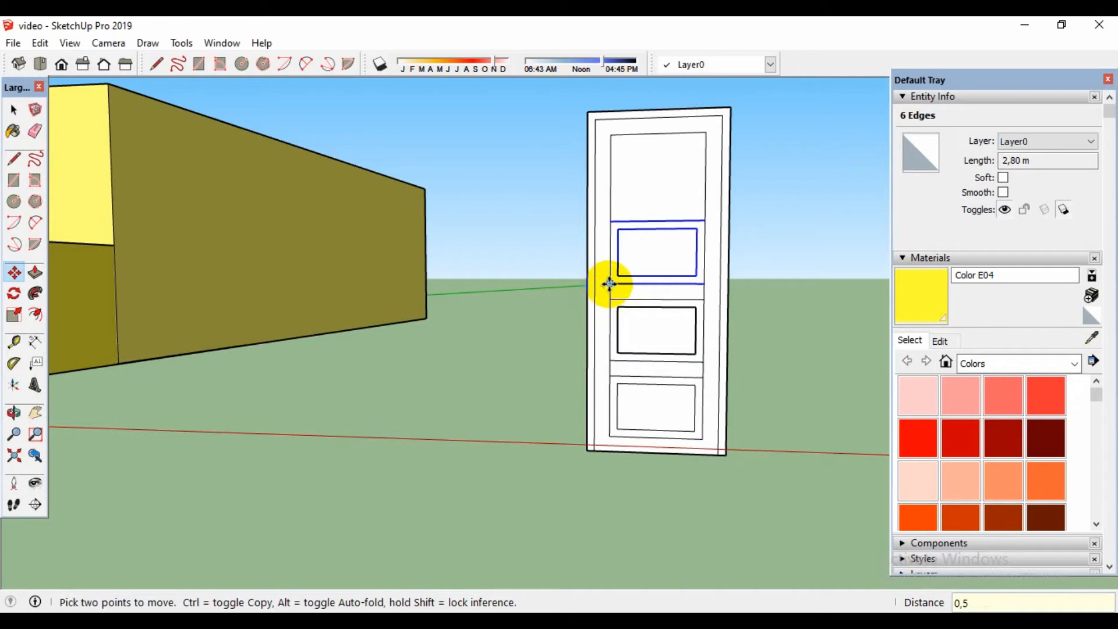
left_click(610, 283)
key("ctrl")
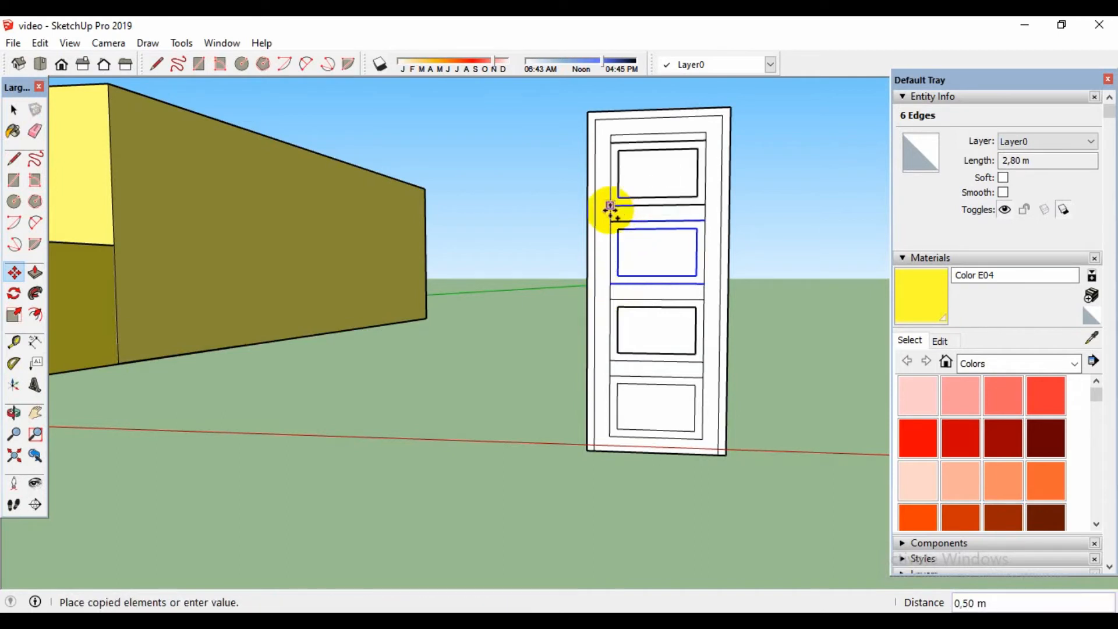
type("0")
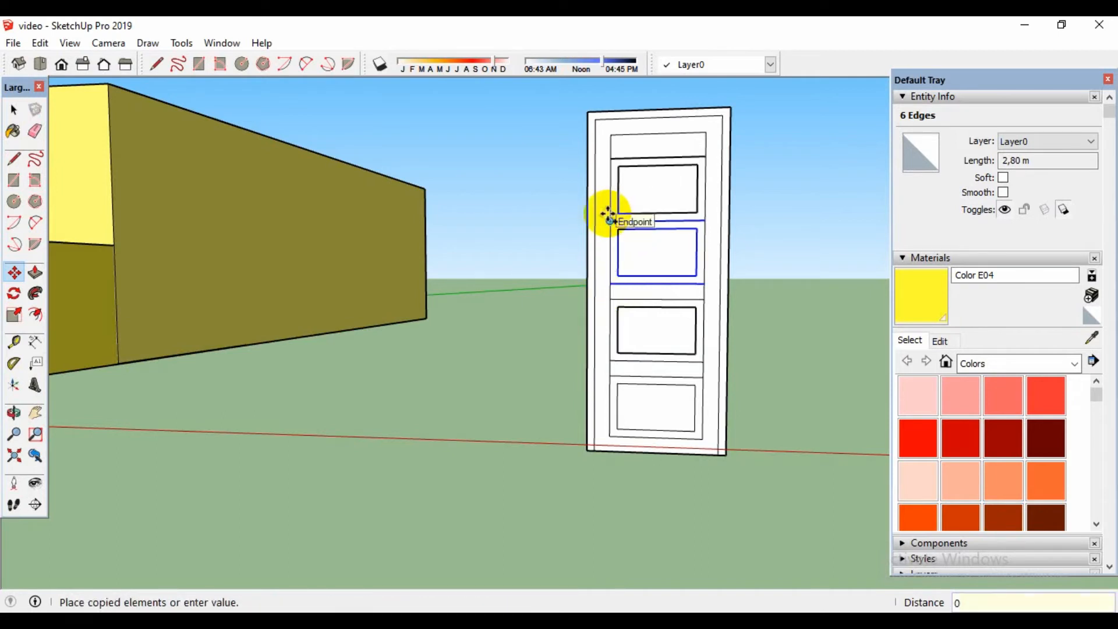
type(",5")
key("Return")
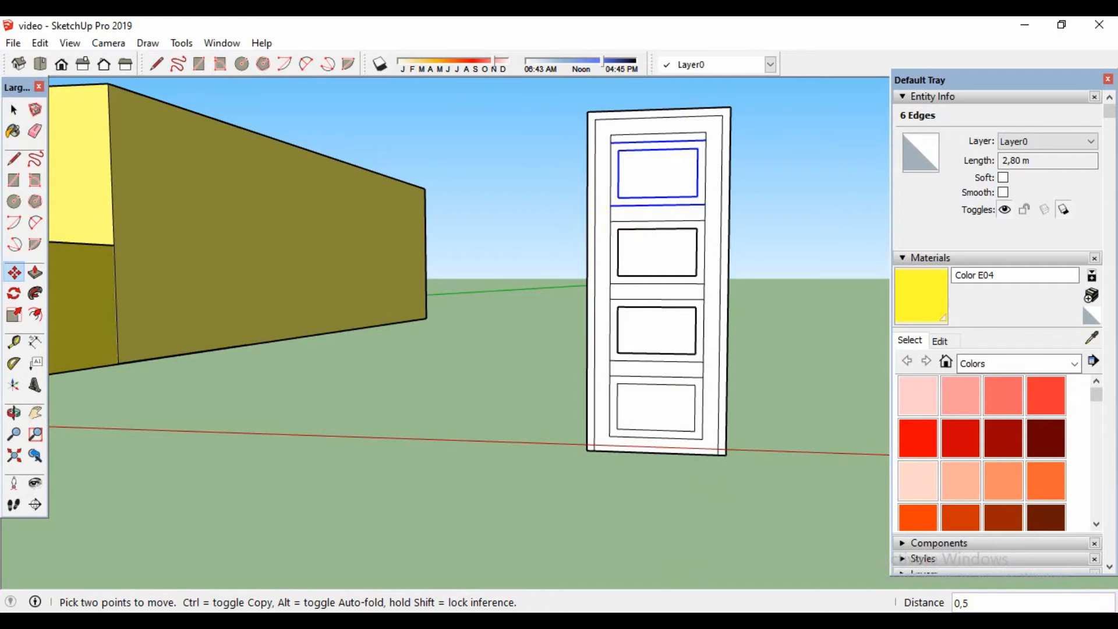
key("space")
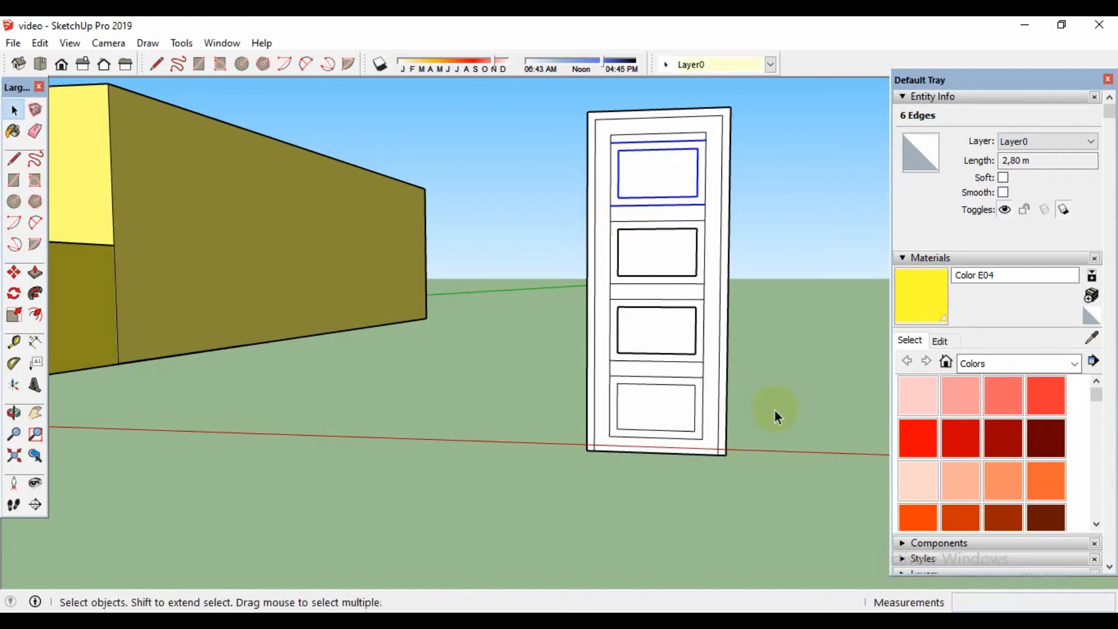
Delete the leftover inset-area edges between the door's four panels and above the top panel.
left_click(820, 457)
left_click(661, 411)
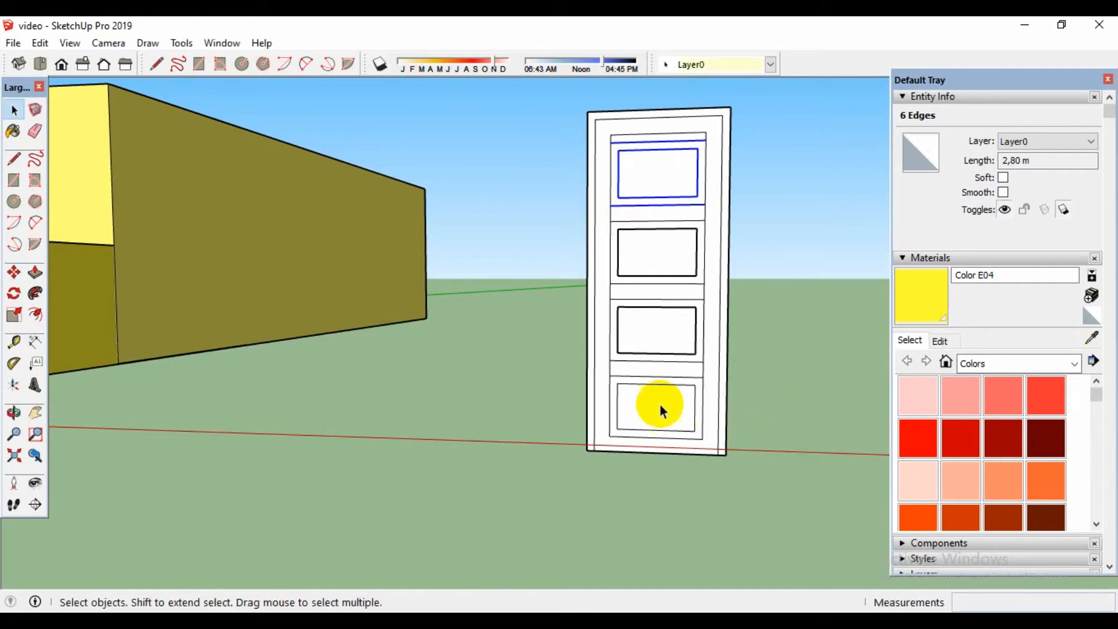
left_click(611, 368)
key("Delete")
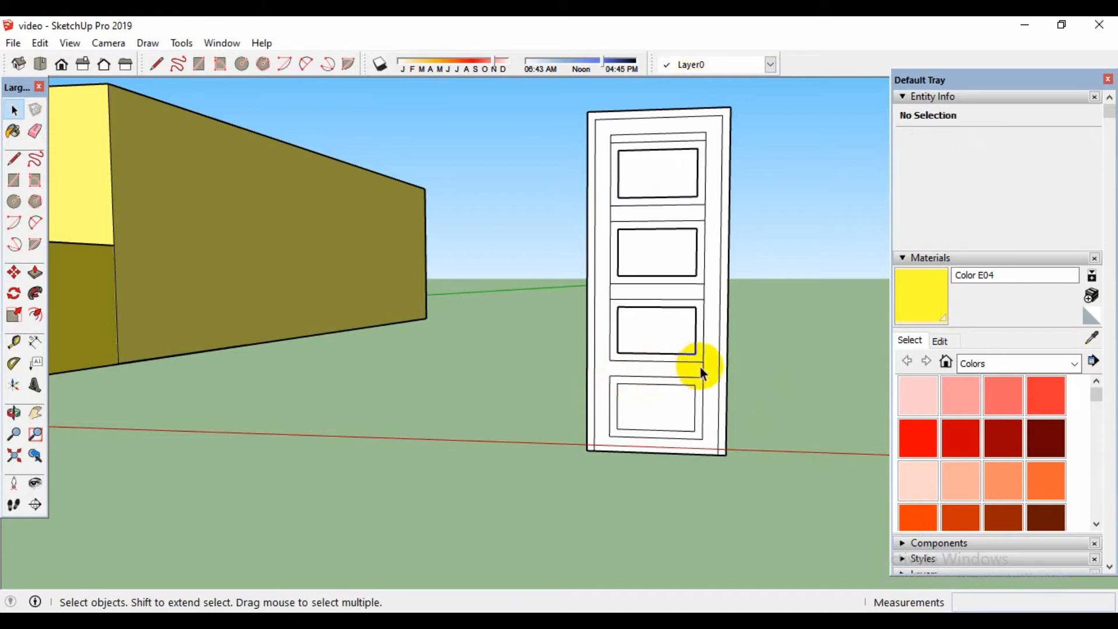
left_click(702, 367)
key("Delete")
left_click(610, 139)
key("Delete")
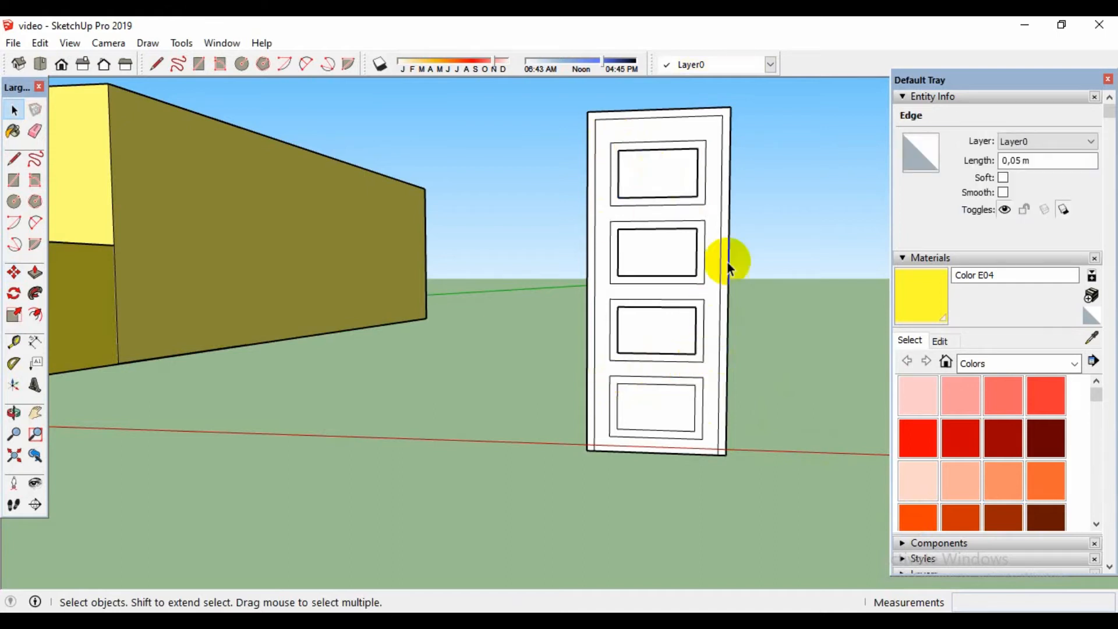
key("Delete")
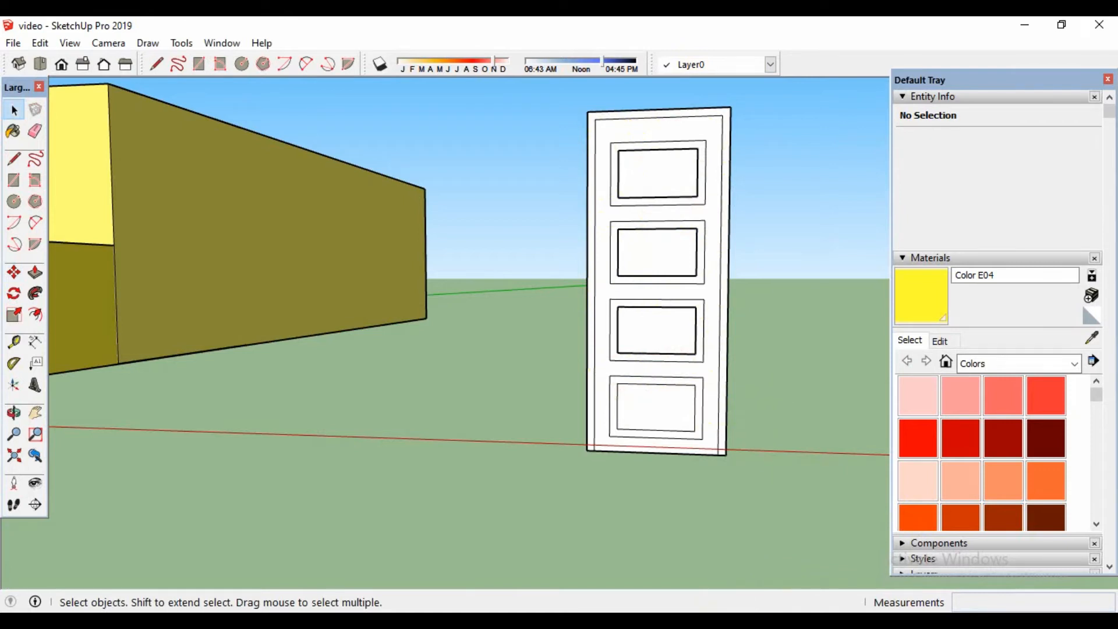
left_click(711, 377)
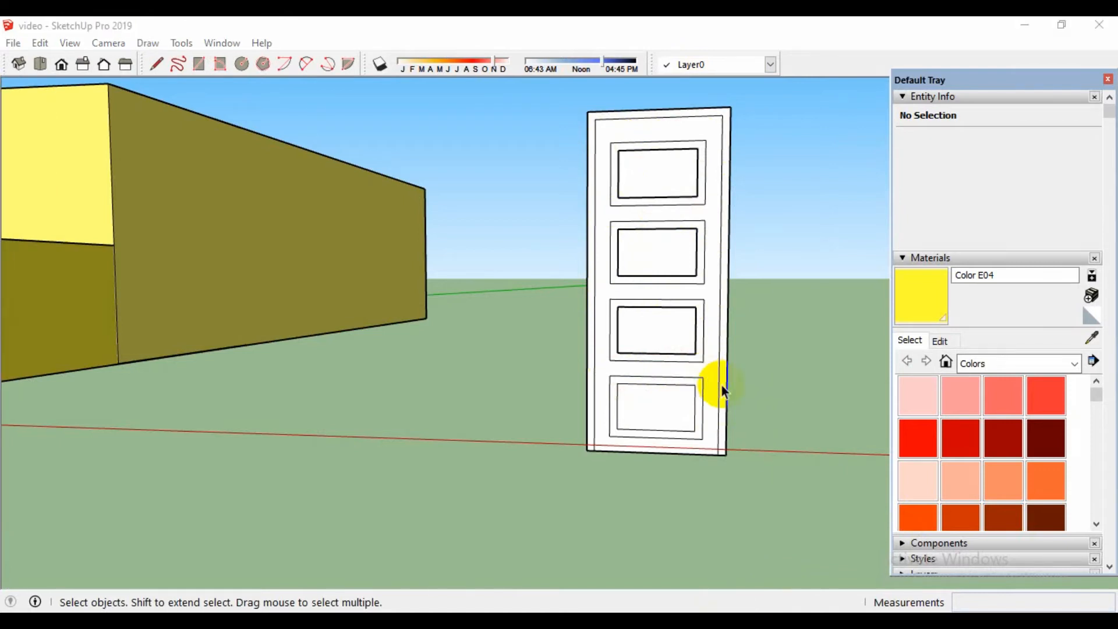
Select the whole four-panel door and place a copy of it along the red axis, closer to the yellow building.
scroll(721, 386, "down", 2)
scroll(725, 386, "down", 1)
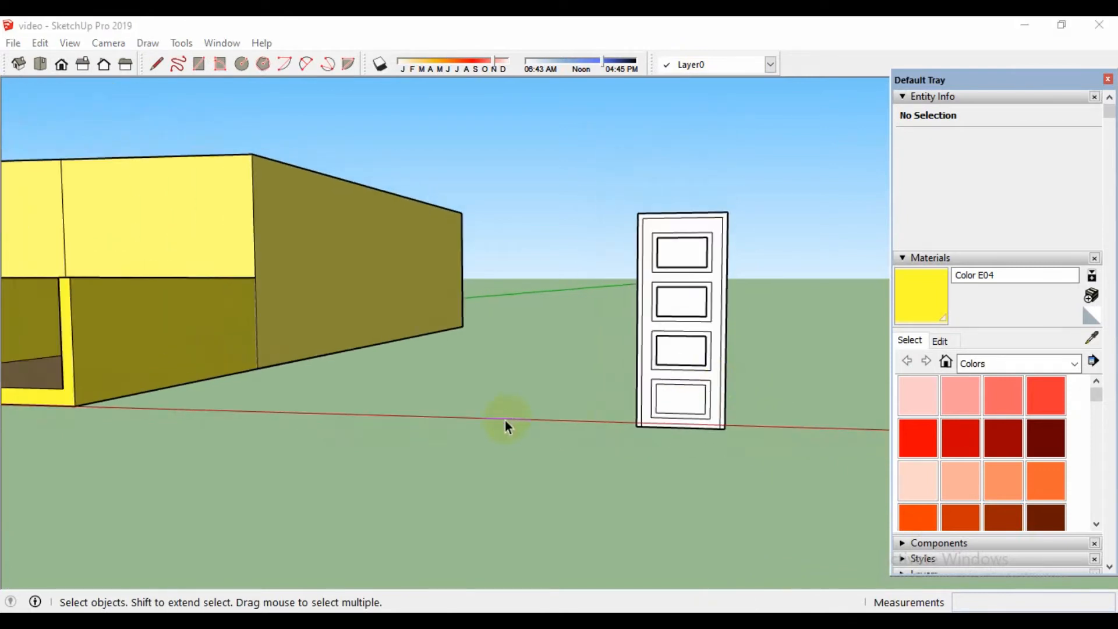
left_click(489, 432)
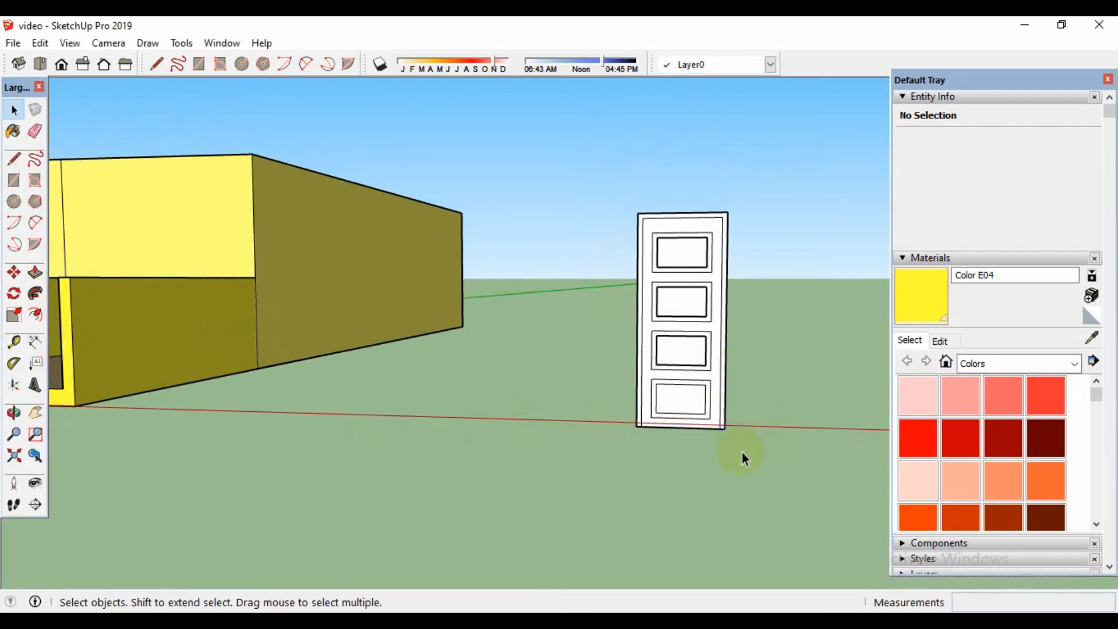
left_click_drag(742, 453, 624, 174)
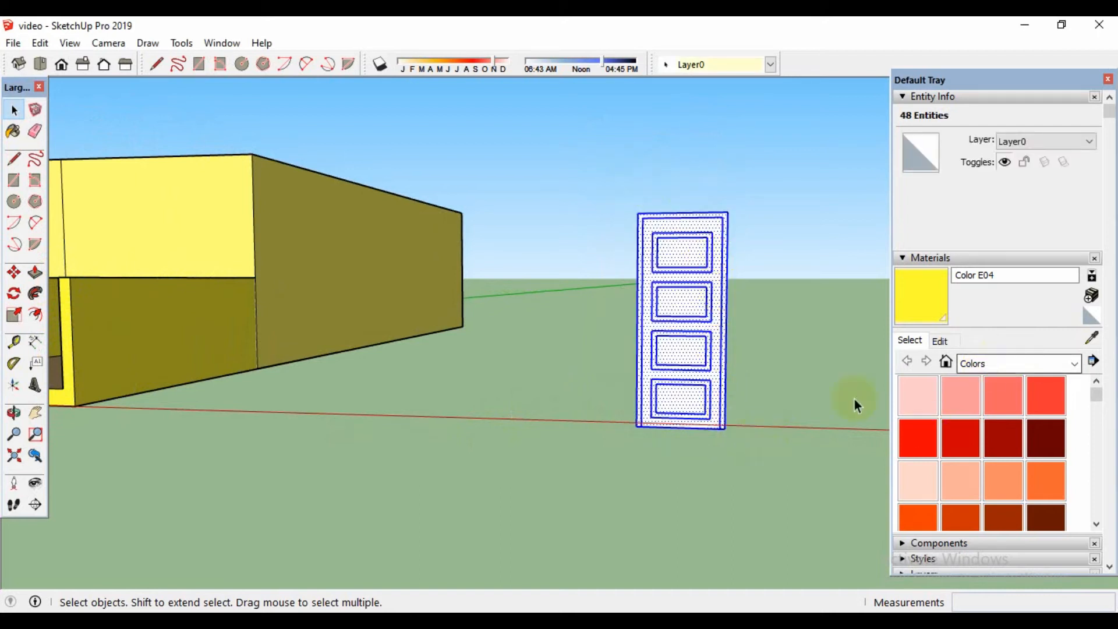
left_click(14, 272)
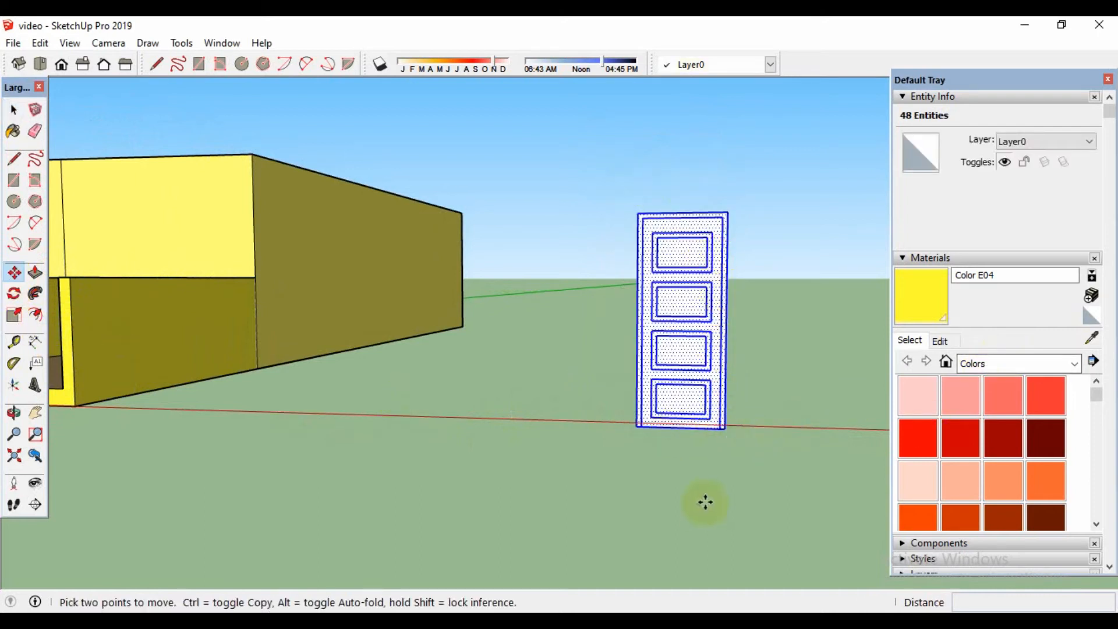
scroll(638, 421, "up", 3)
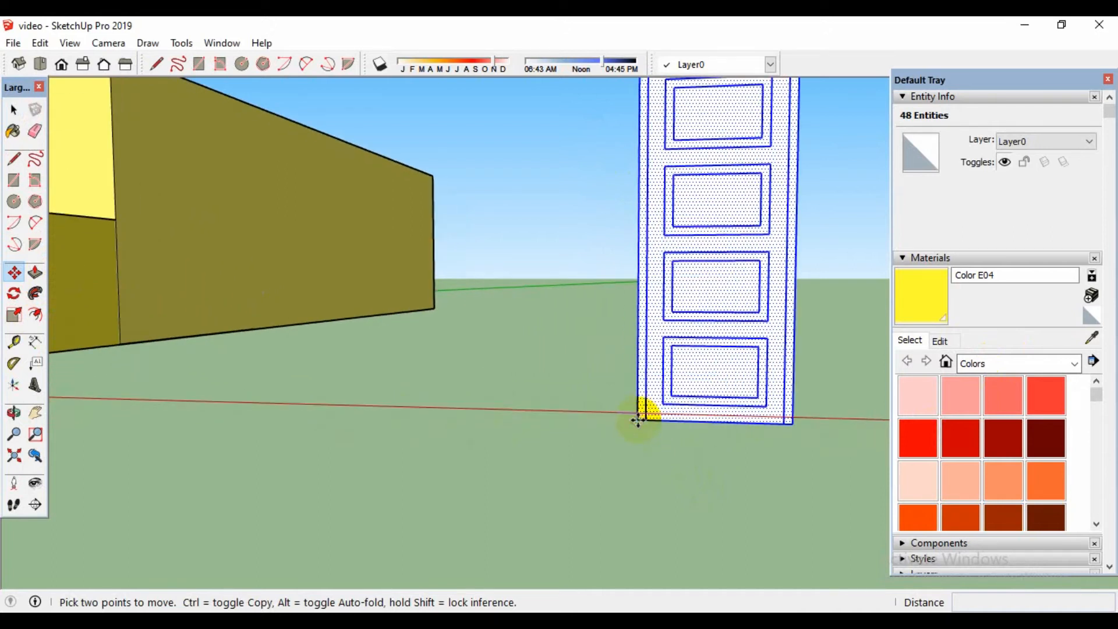
left_click_drag(638, 420, 283, 406)
key("ctrl")
key("space")
scroll(452, 469, "down", 3)
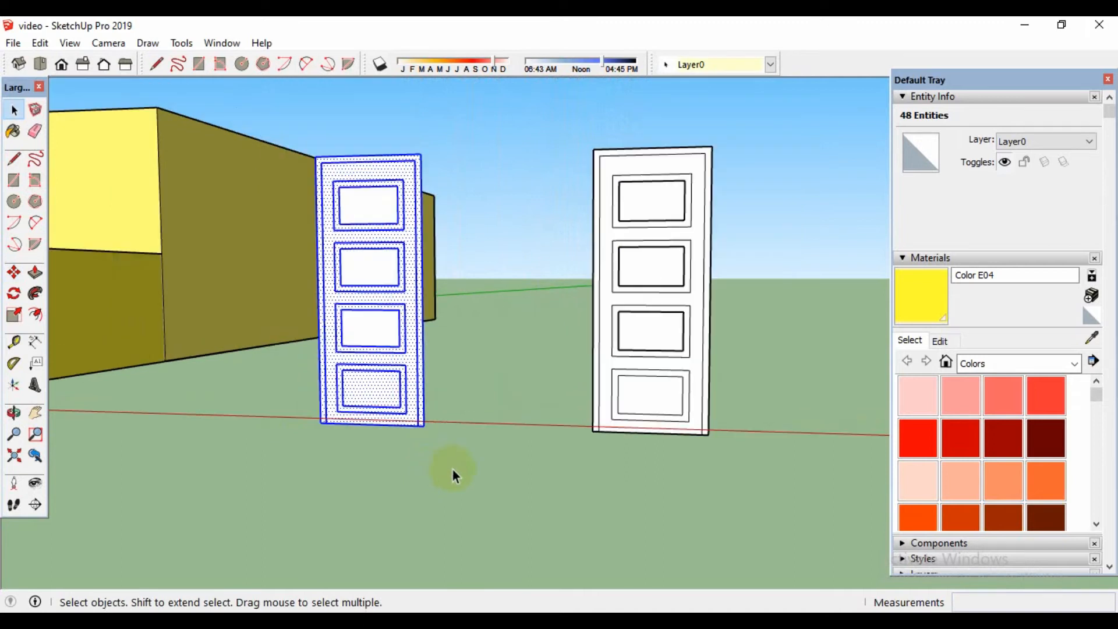
scroll(452, 469, "down", 1)
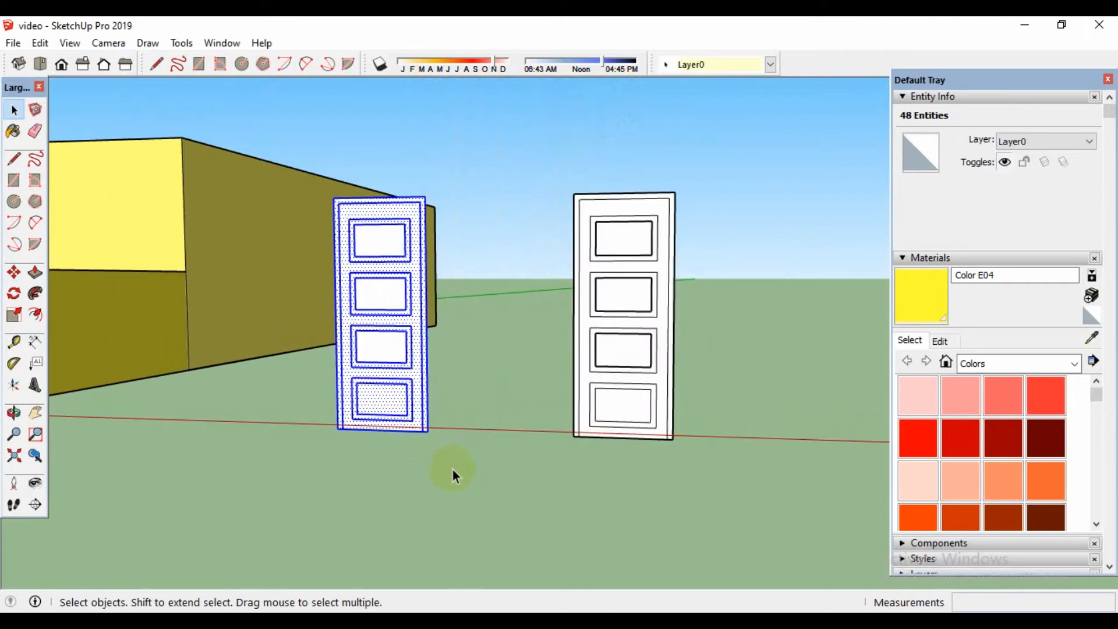
Copy the selected door 0,90 m along the red axis so that both leaves stand edge to edge as a double door.
left_click(34, 413)
left_click_drag(177, 459, 453, 484)
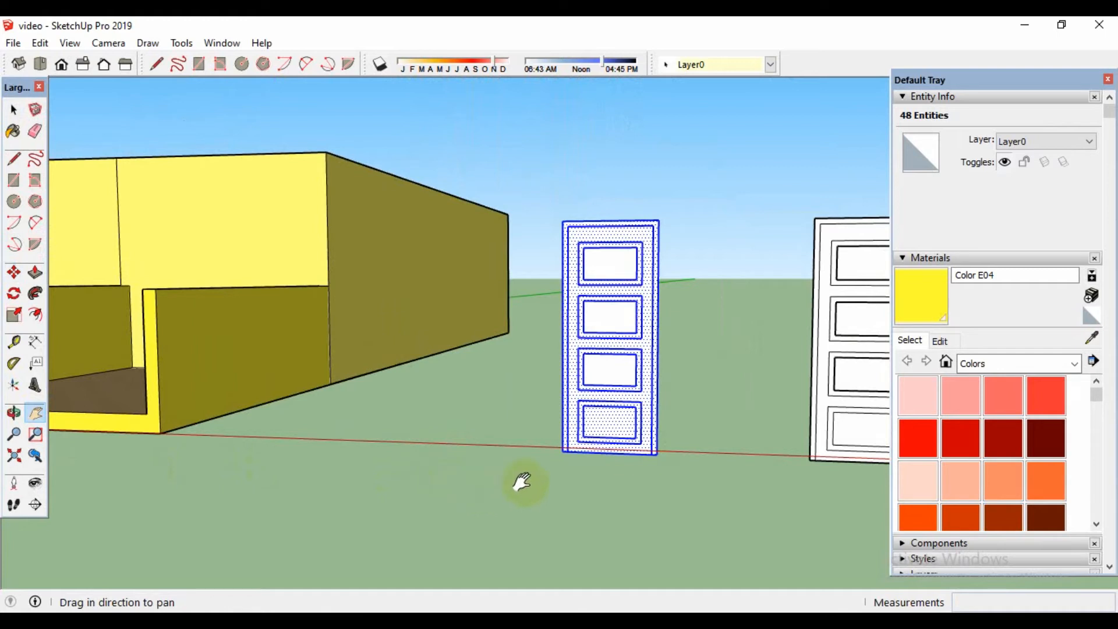
key("space")
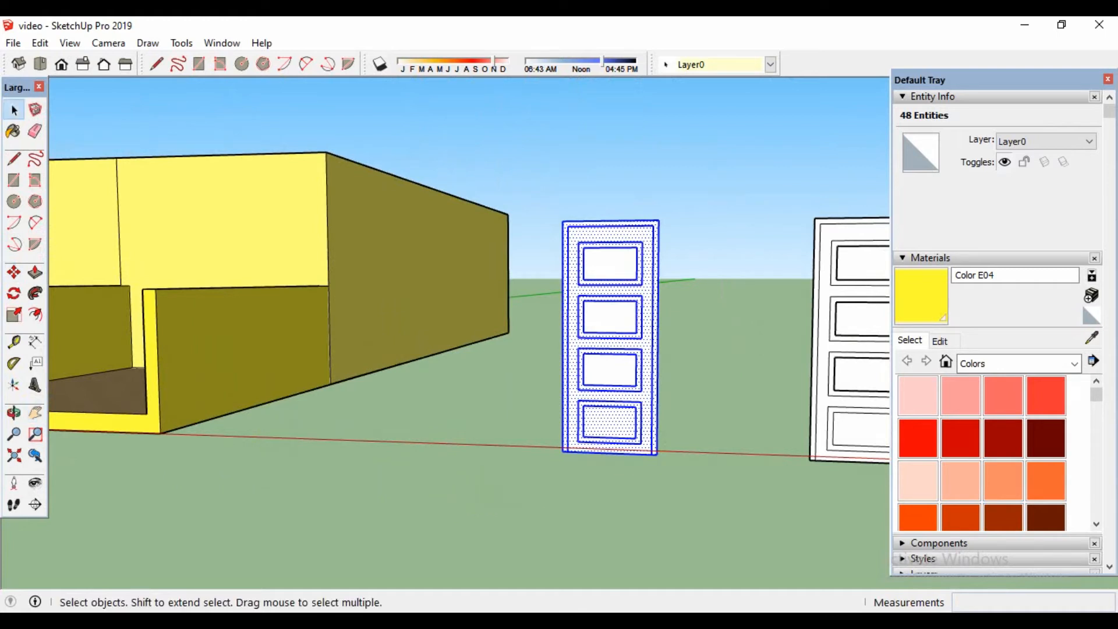
left_click(14, 272)
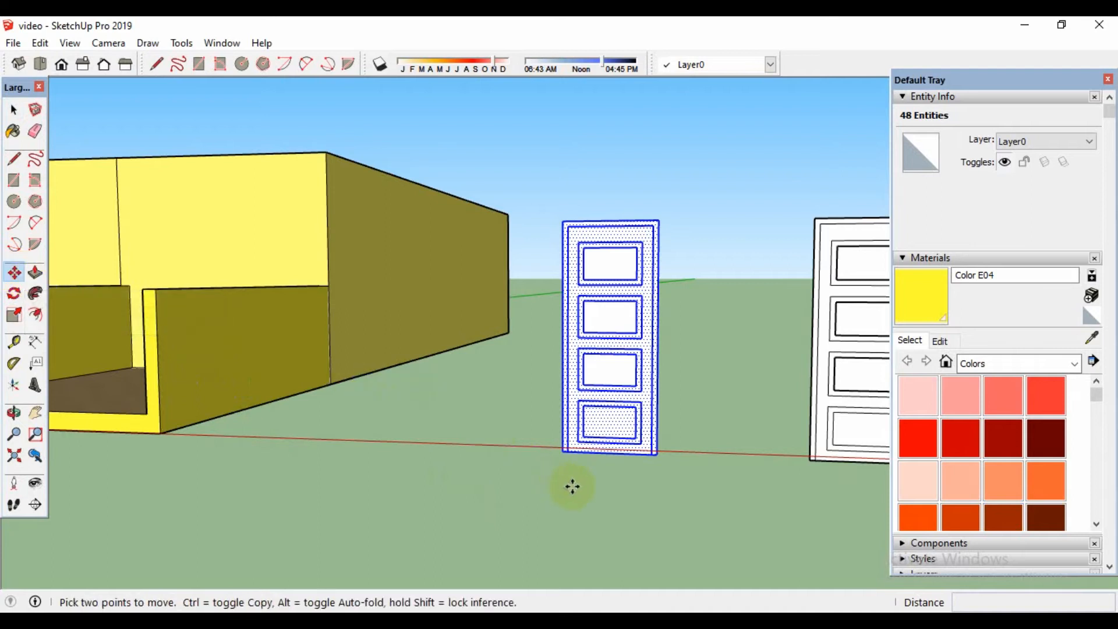
scroll(572, 487, "up", 1)
scroll(570, 480, "up", 2)
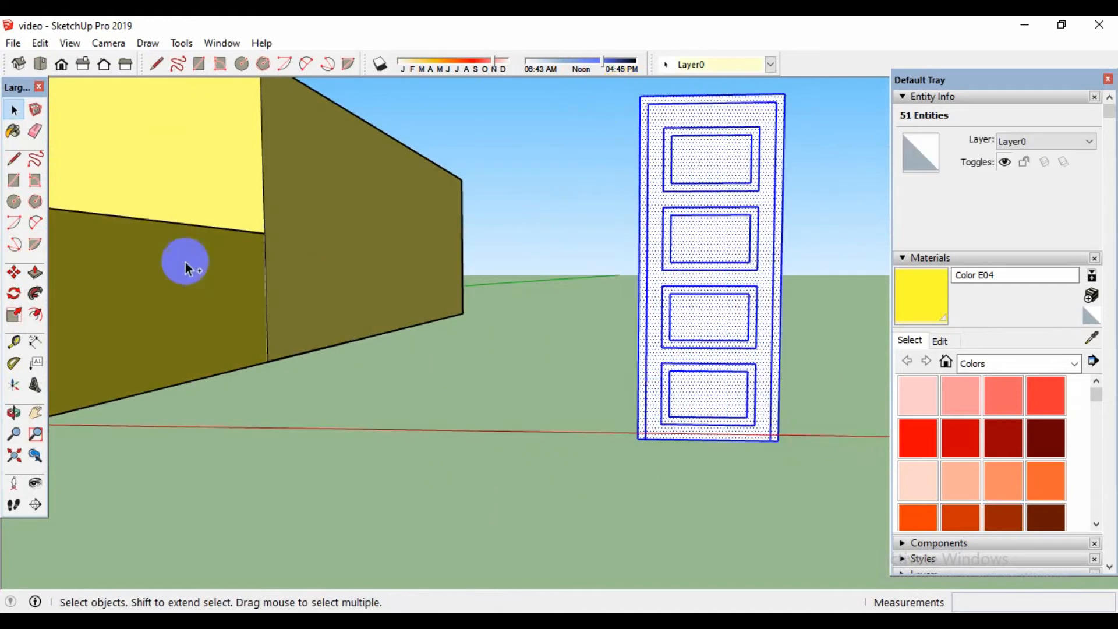
left_click(14, 273)
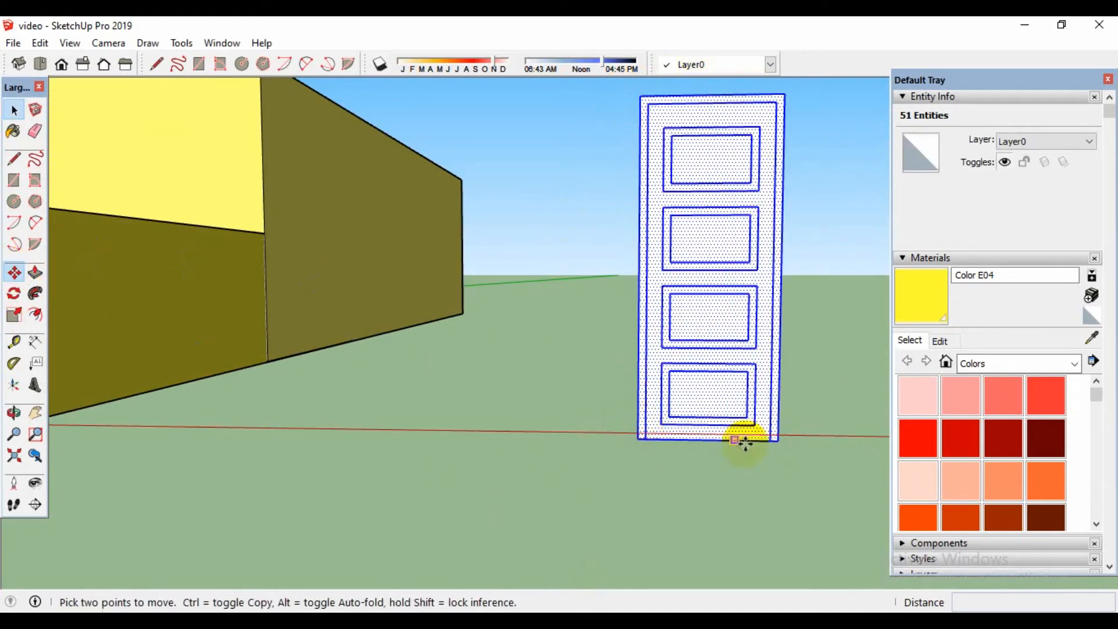
left_click(778, 438)
key("ctrl")
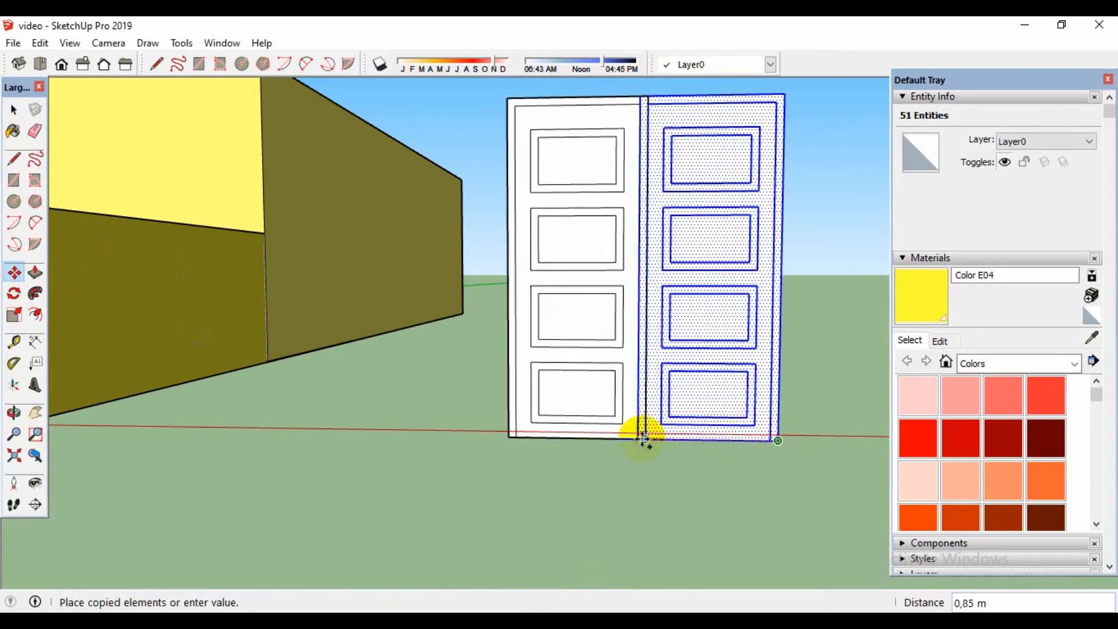
scroll(626, 448, "up", 4)
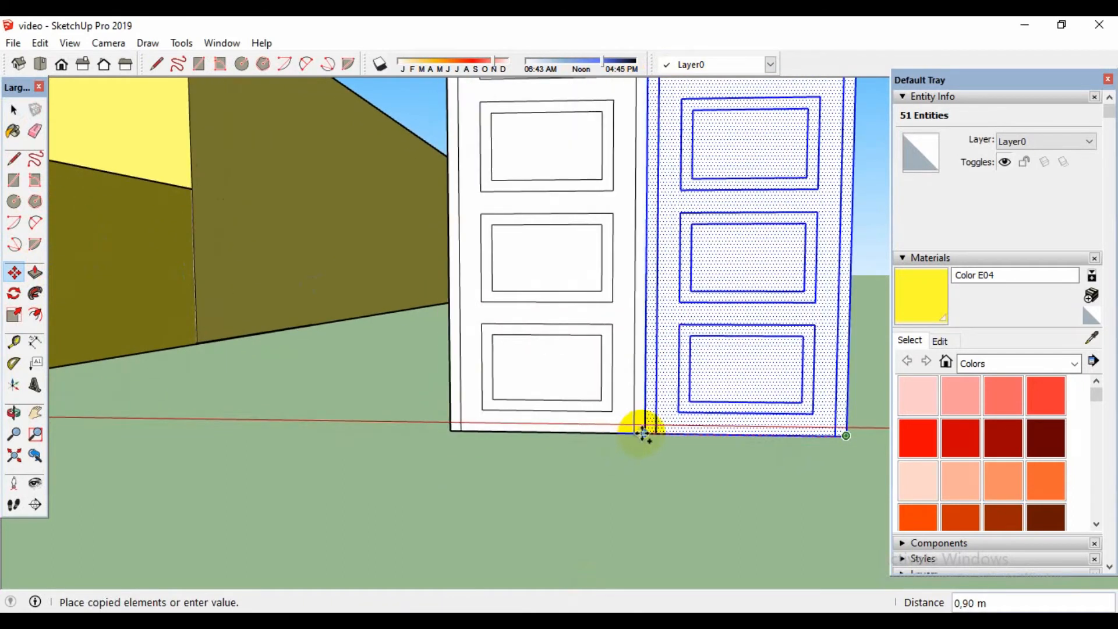
left_click(640, 433)
key("space")
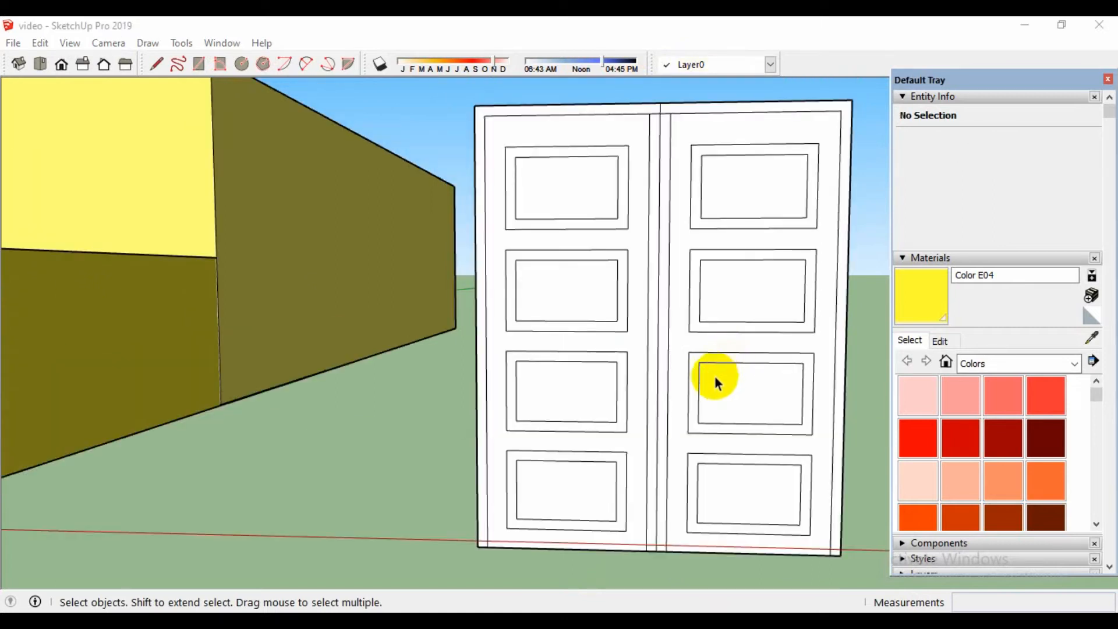
Delete the short top edge at the middle of the frame and the two inner vertical frame lines beside the leaves' joint.
left_click(661, 114)
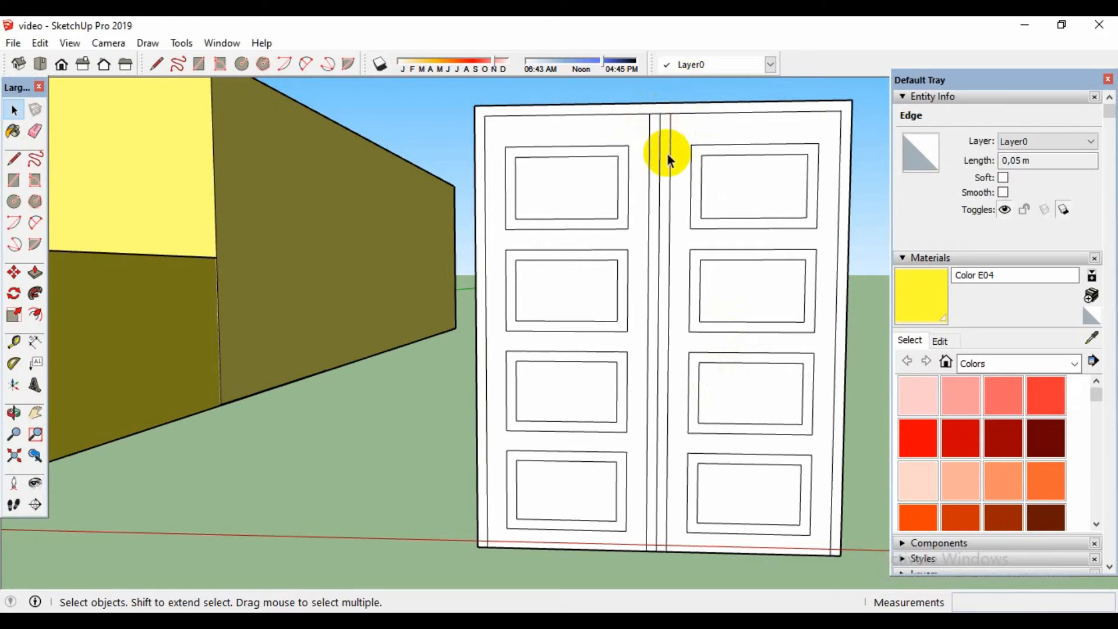
left_click(670, 155)
key("Delete")
left_click(648, 163)
key("Delete")
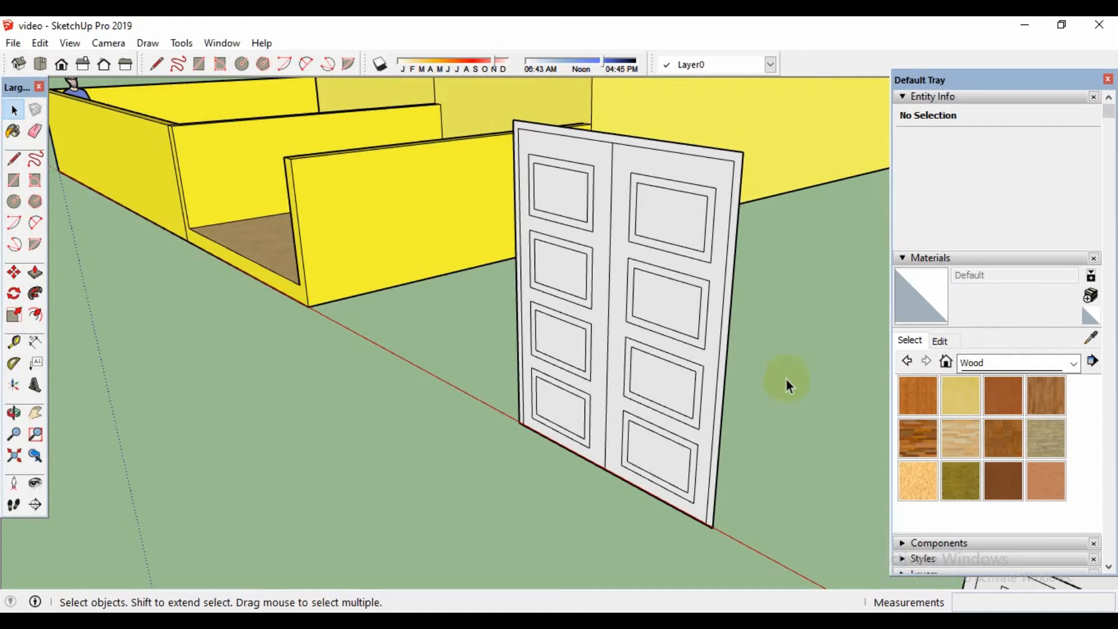
Paint the outer frame of the double door with the Wood Cherry Original material.
left_click(19, 138)
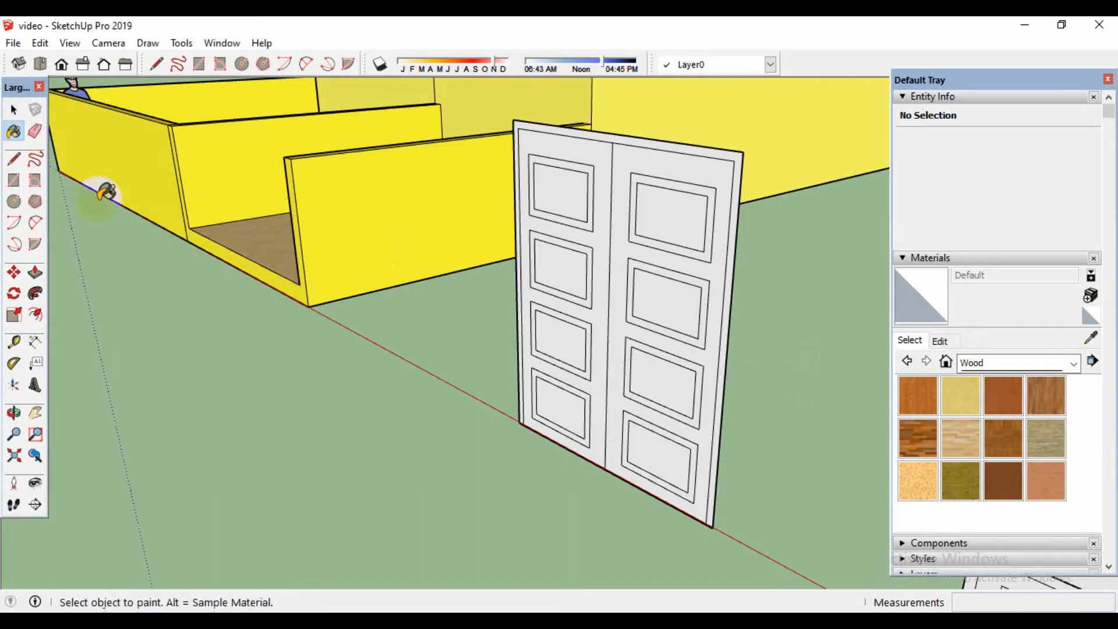
left_click(1074, 364)
left_click(1046, 580)
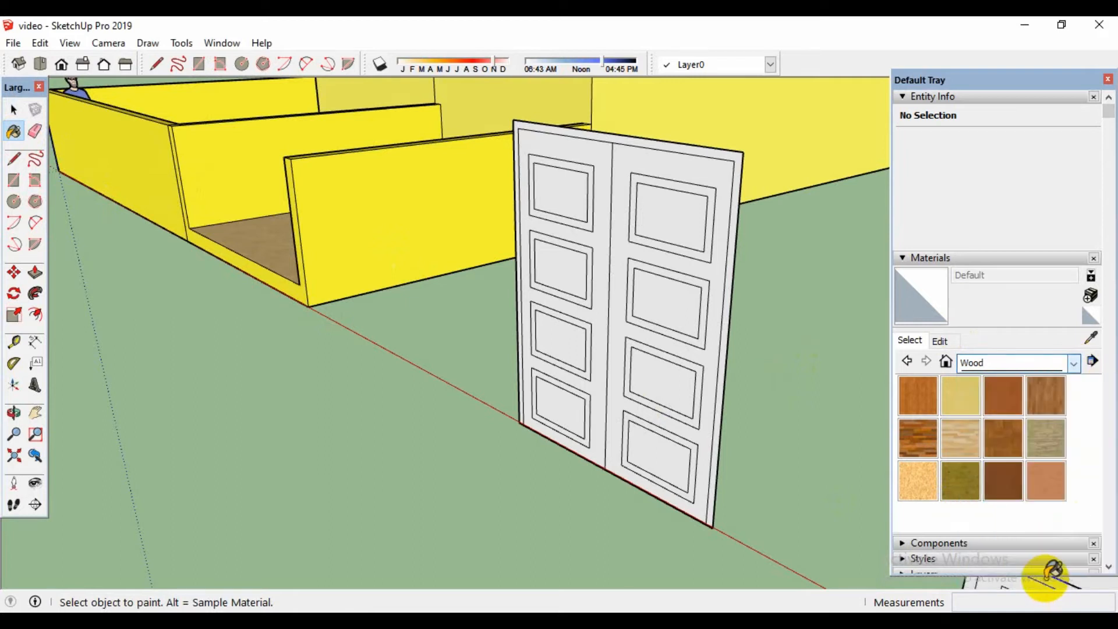
left_click(1002, 411)
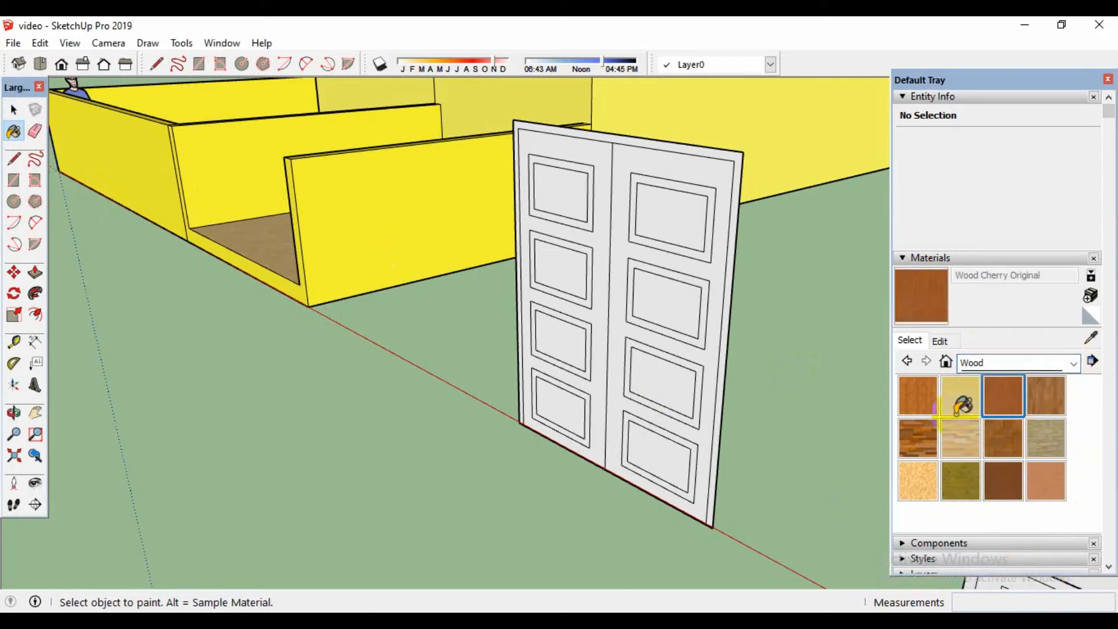
left_click(734, 245)
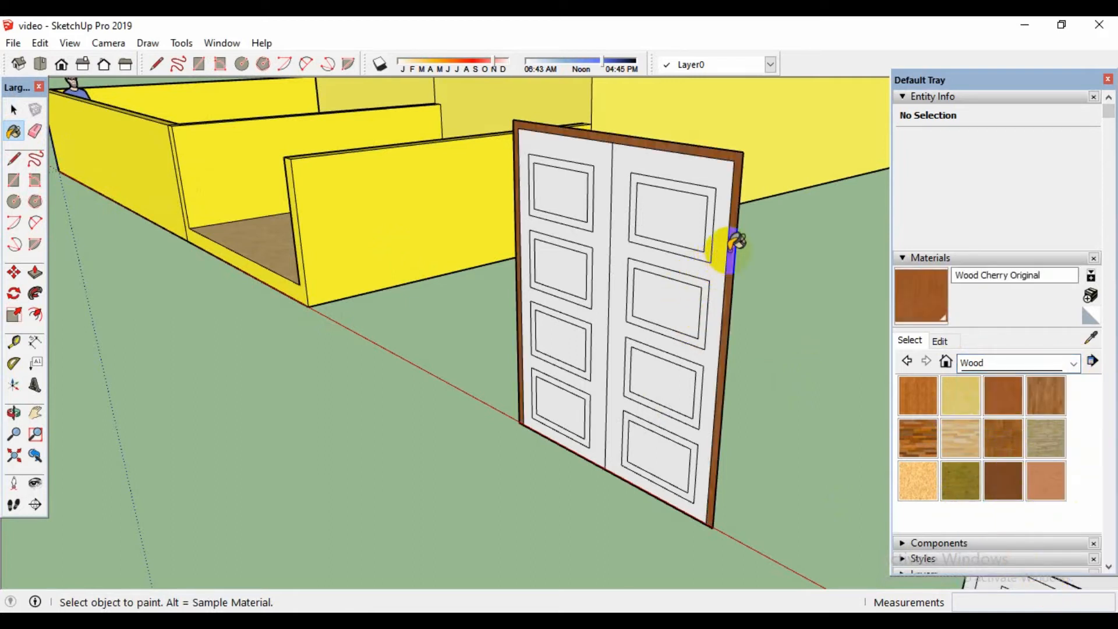
Paint the faces around the panels on both door leaves with Wood Floor Dark.
left_click(920, 440)
left_click(722, 181)
left_click(586, 153)
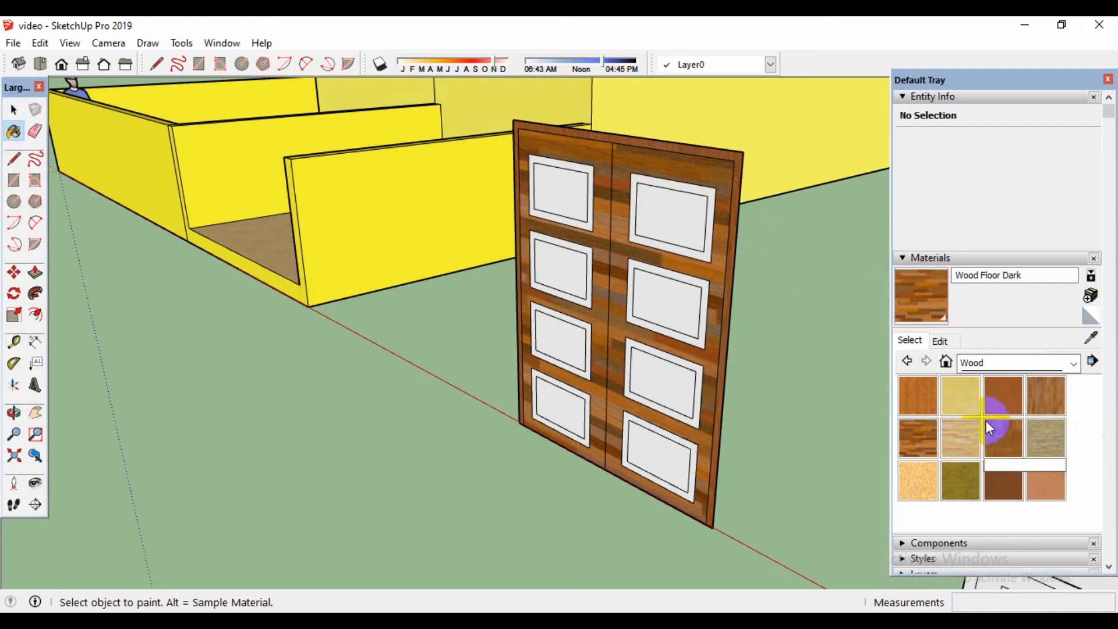
Paint the borders and centres of all four panels on the right door leaf with Wood Board Cork.
left_click(969, 400)
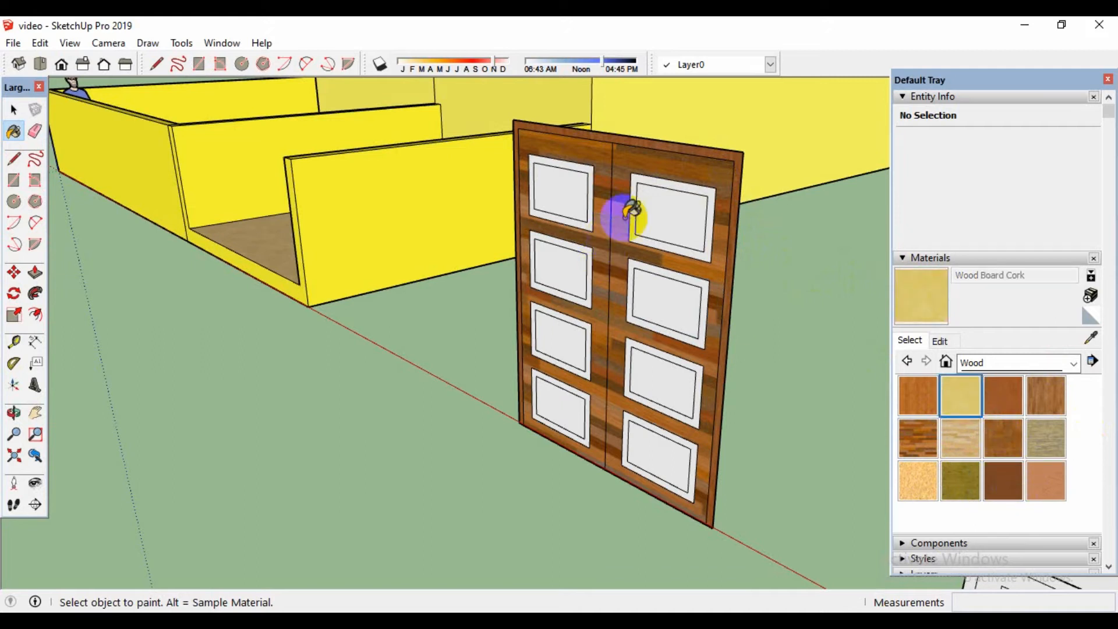
left_click(649, 182)
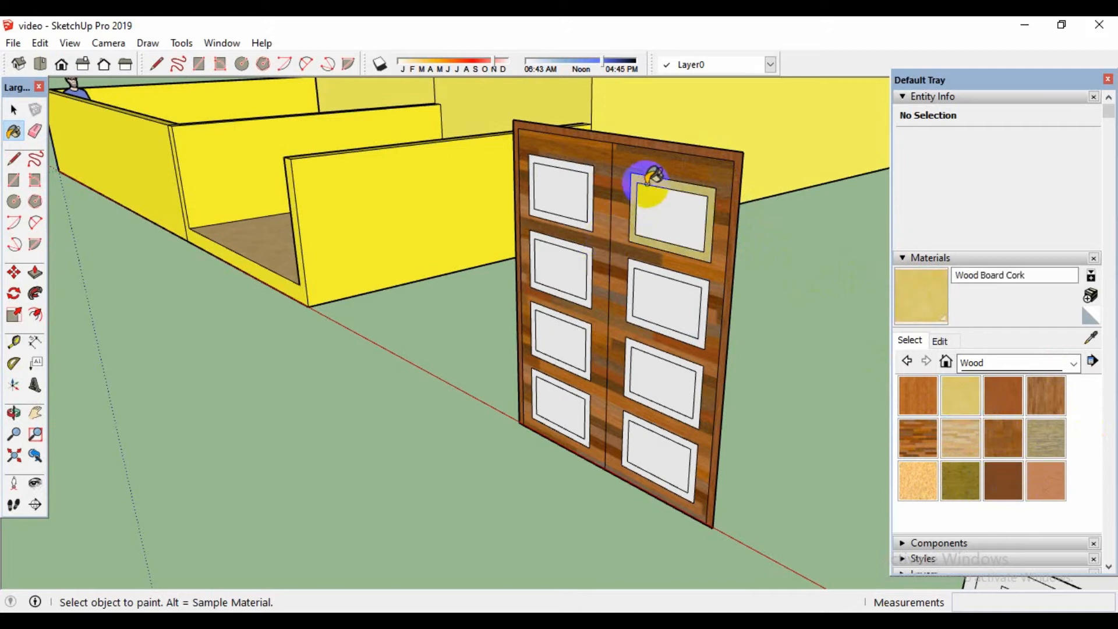
left_click(675, 290)
left_click(674, 294)
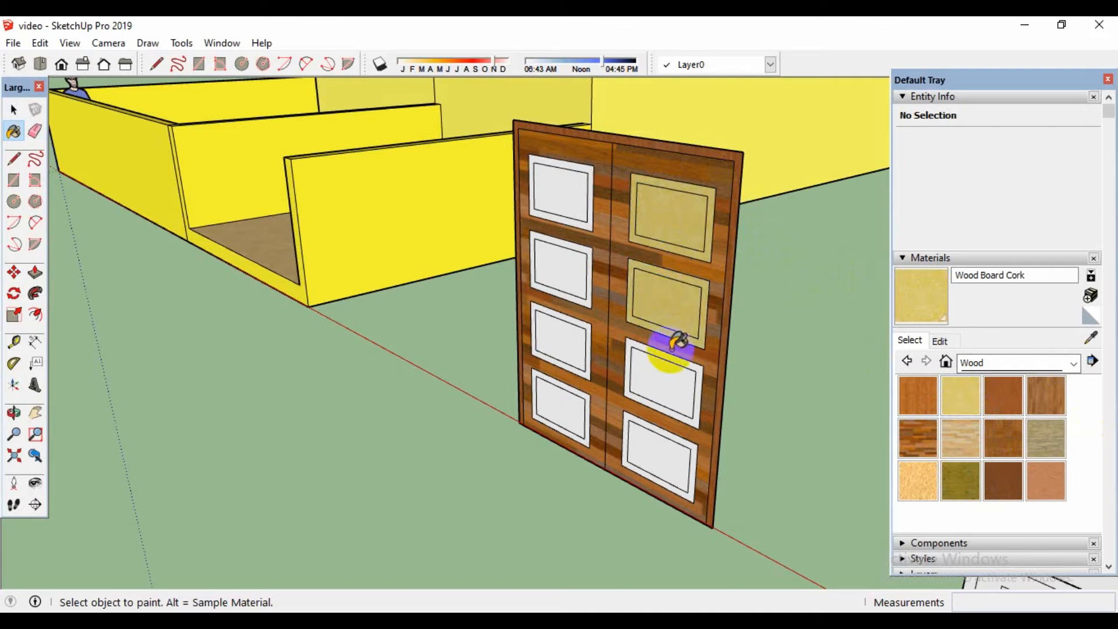
left_click(674, 349)
left_click(661, 381)
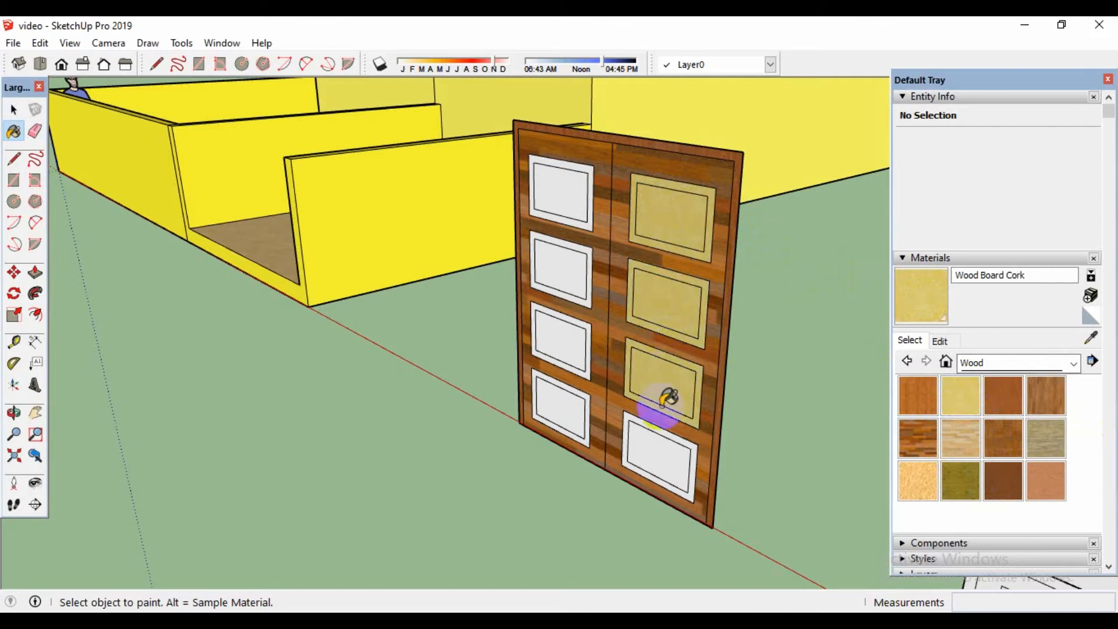
left_click(652, 422)
left_click(652, 449)
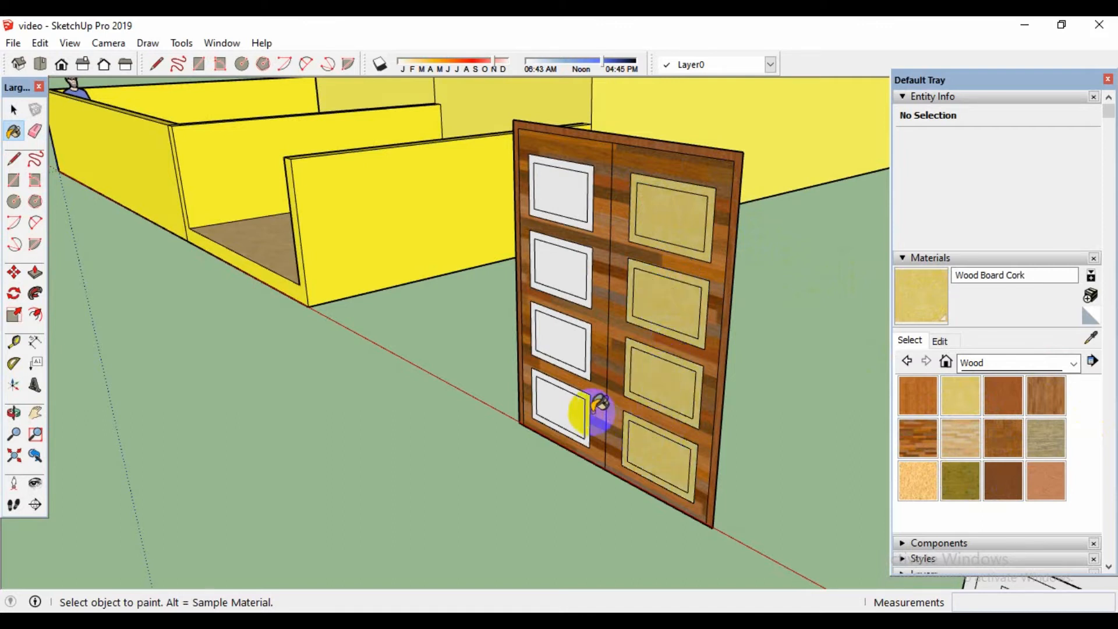
Paint the borders and centres of all four panels on the left door leaf with Wood Board Cork.
left_click(571, 391)
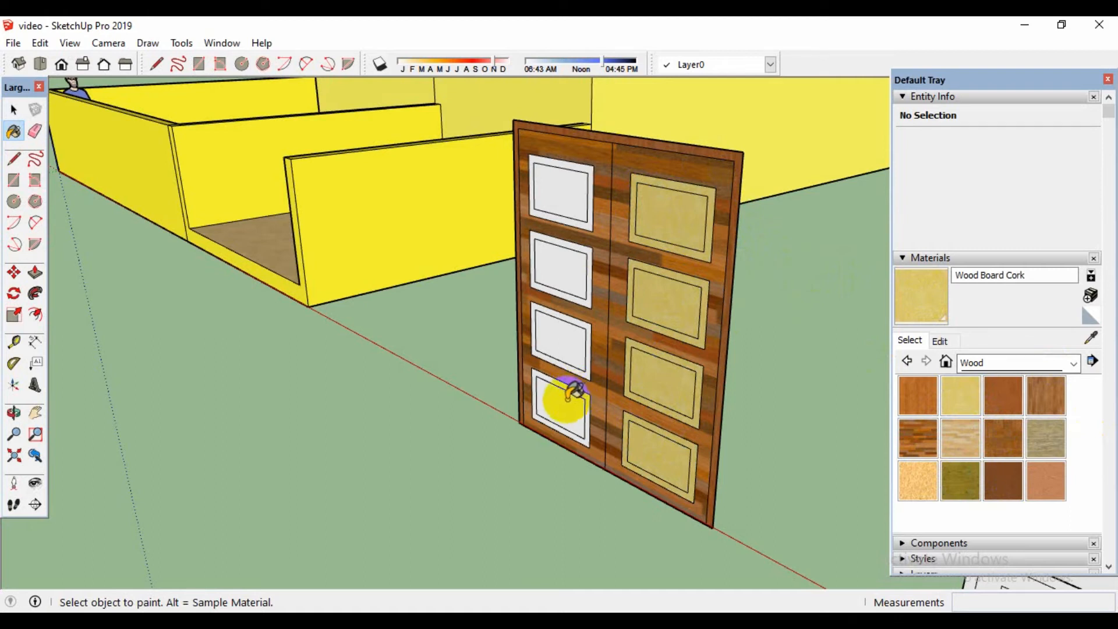
left_click(562, 405)
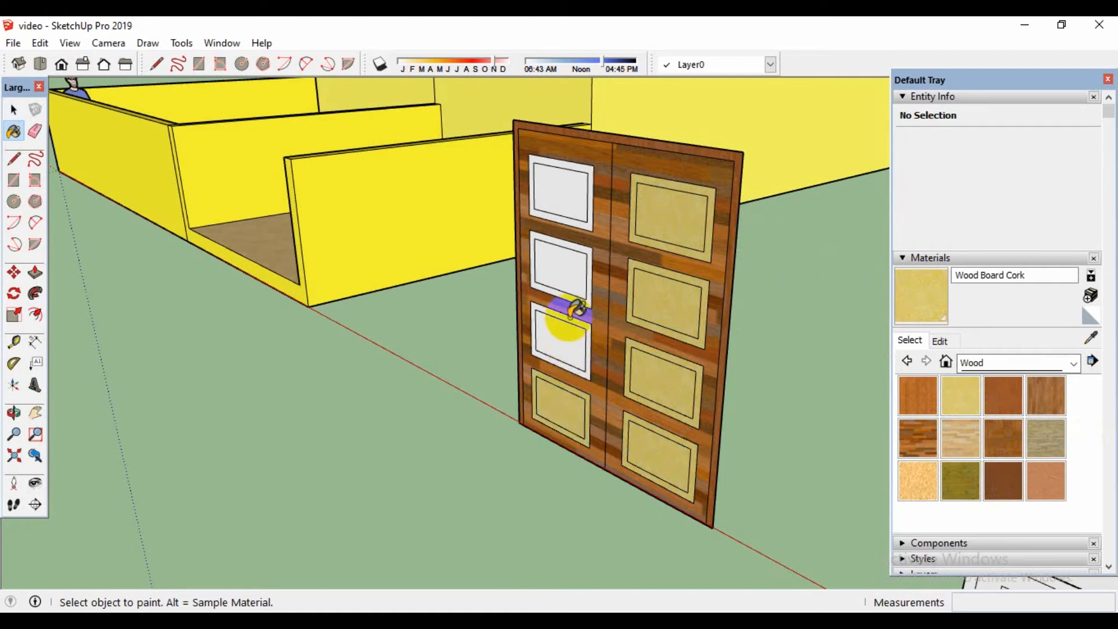
left_click(569, 314)
left_click(568, 338)
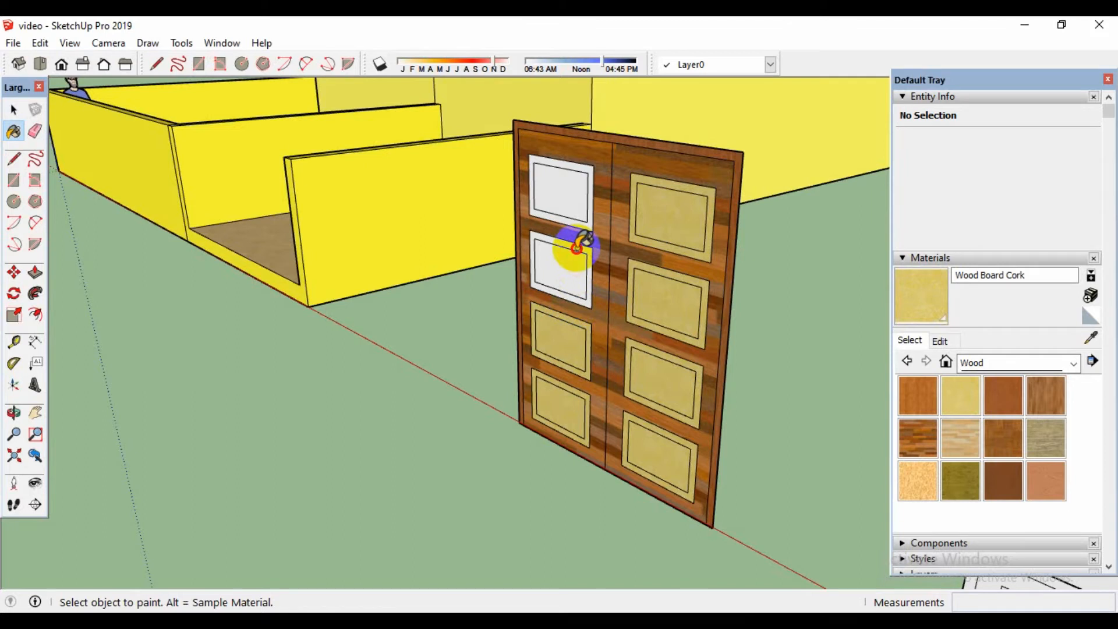
left_click(576, 244)
left_click(574, 263)
left_click(573, 168)
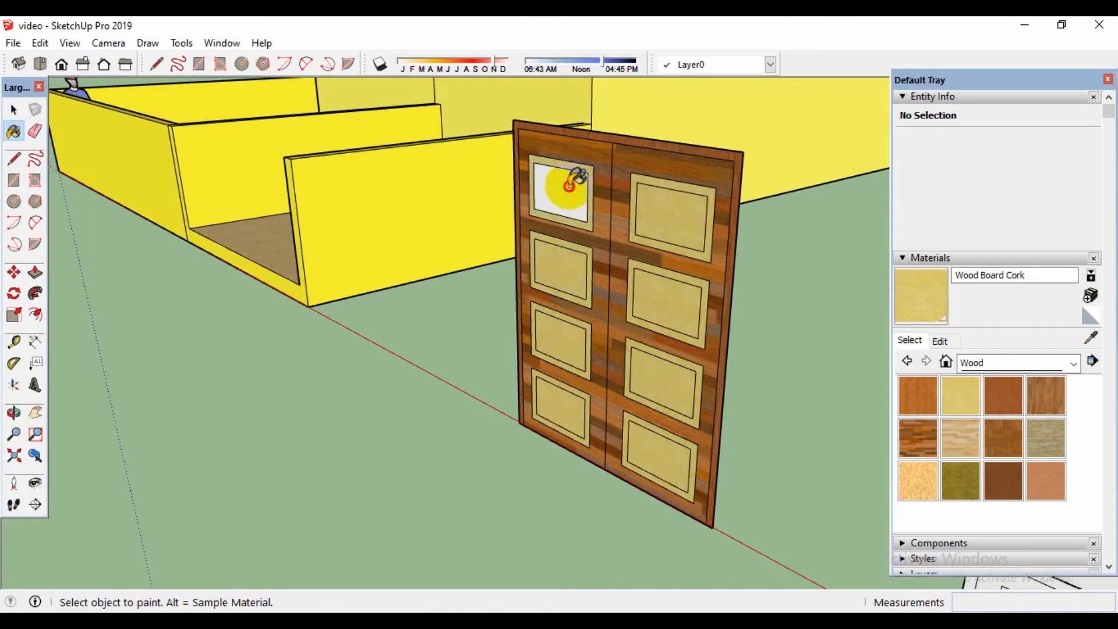
left_click(568, 185)
key("space")
Push/Pull the double door's outer frame face forward by 0,15 m.
scroll(823, 411, "up", 3)
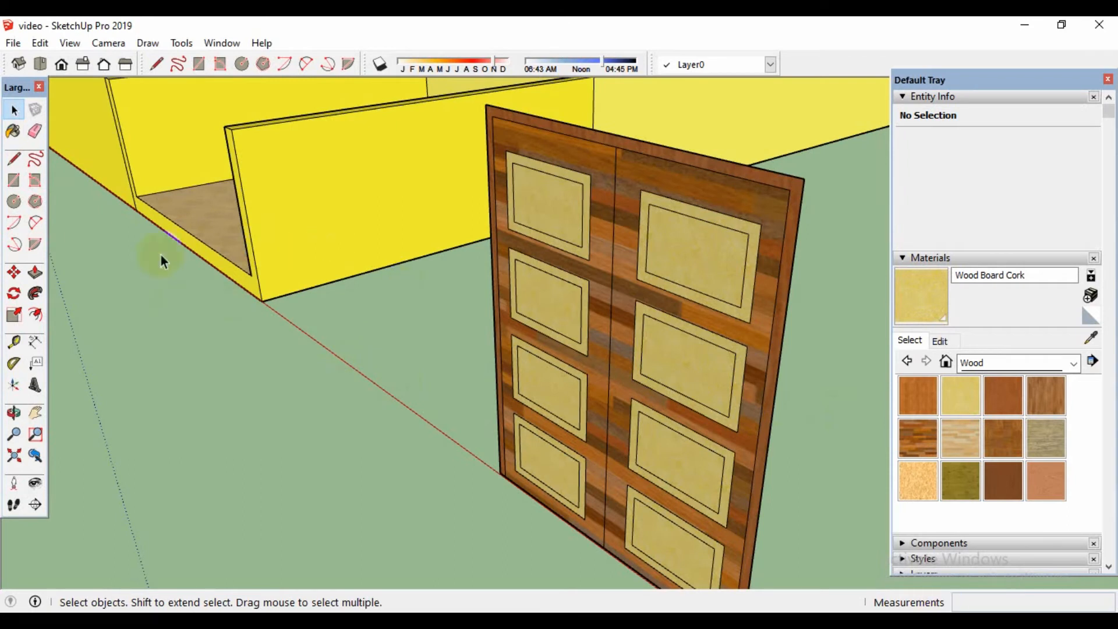
left_click(35, 272)
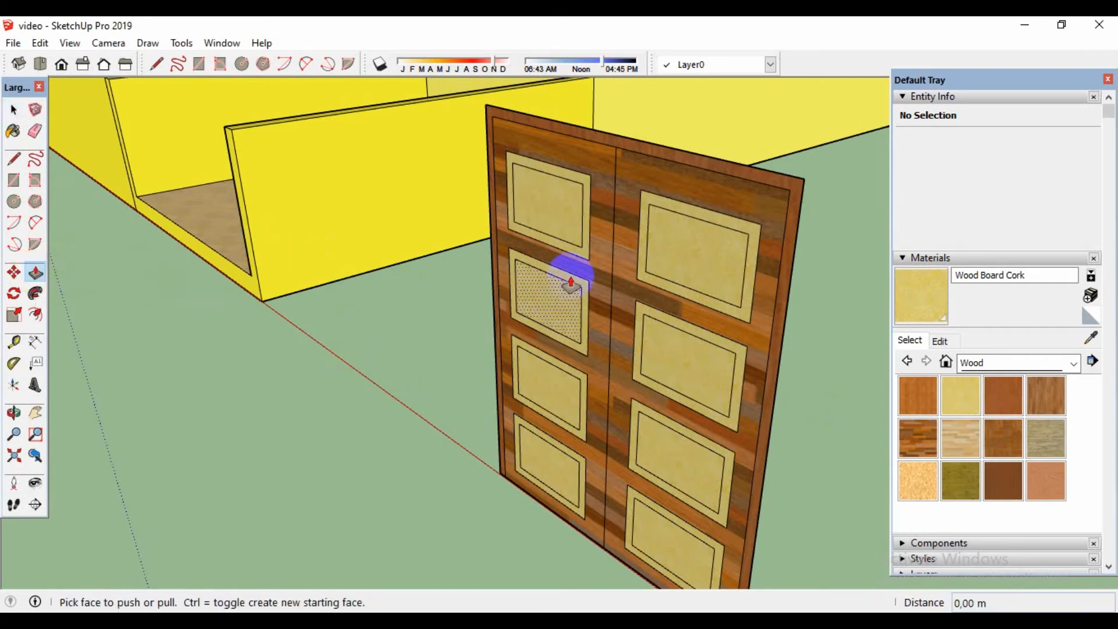
left_click(763, 180)
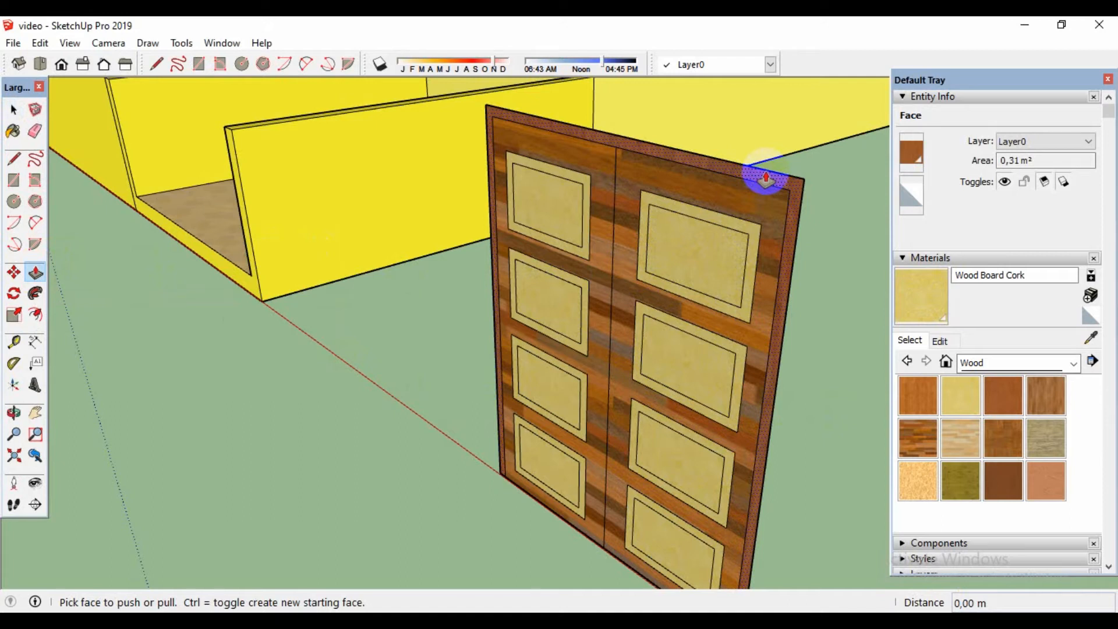
left_click(766, 179)
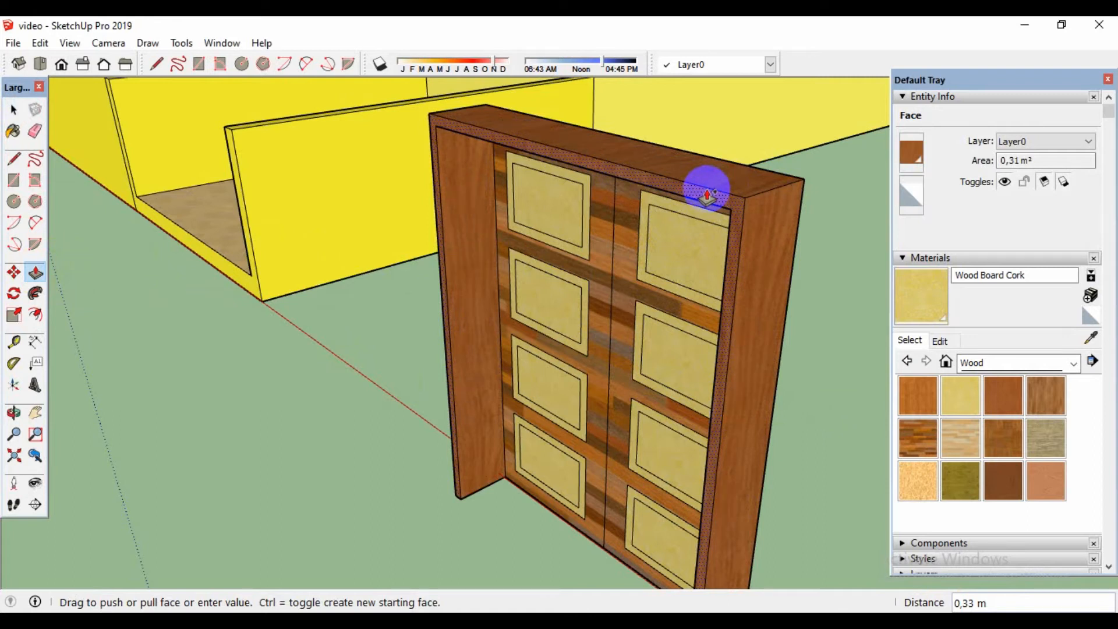
type("0,15")
key("Return")
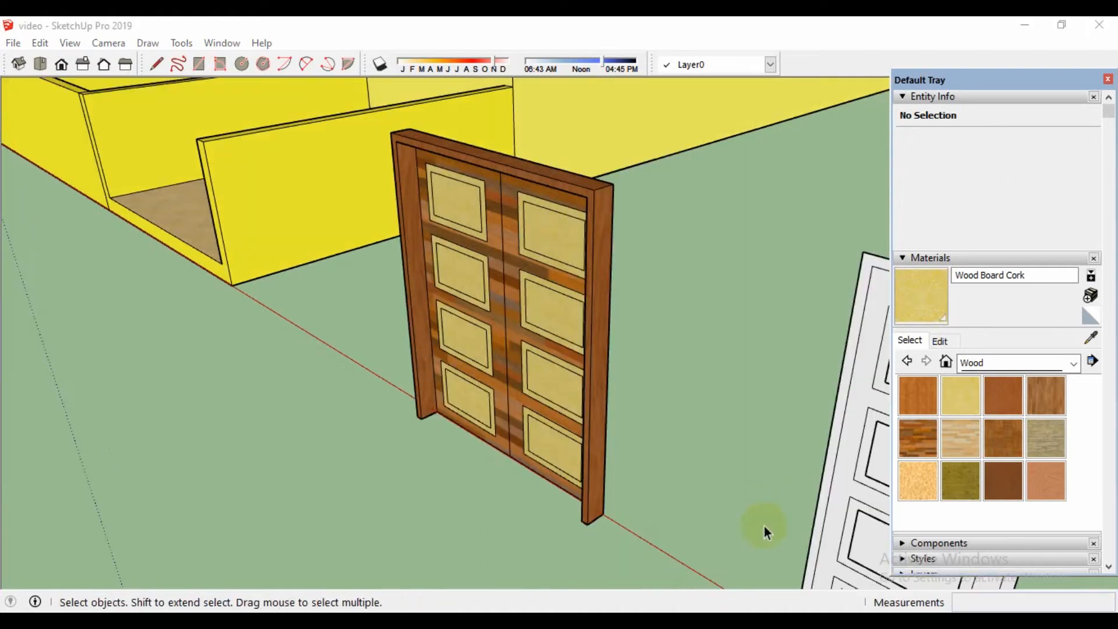
Push/Pull the Wood Floor Dark face of the right door leaf out by 0,03 m and bring the left leaf's face level with it.
left_click(763, 541)
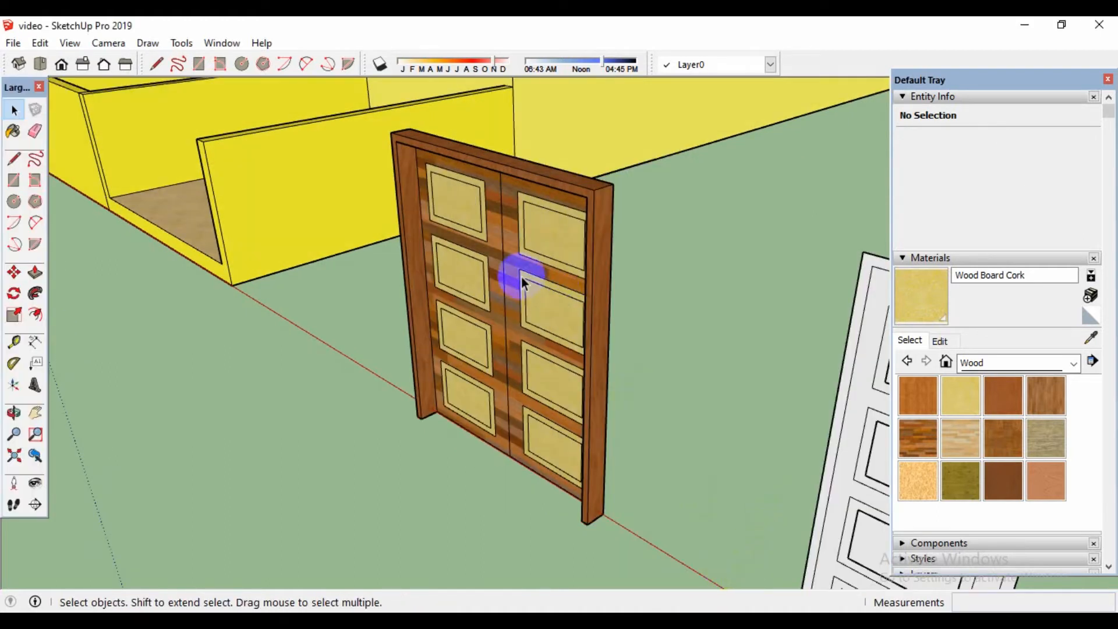
left_click(510, 254)
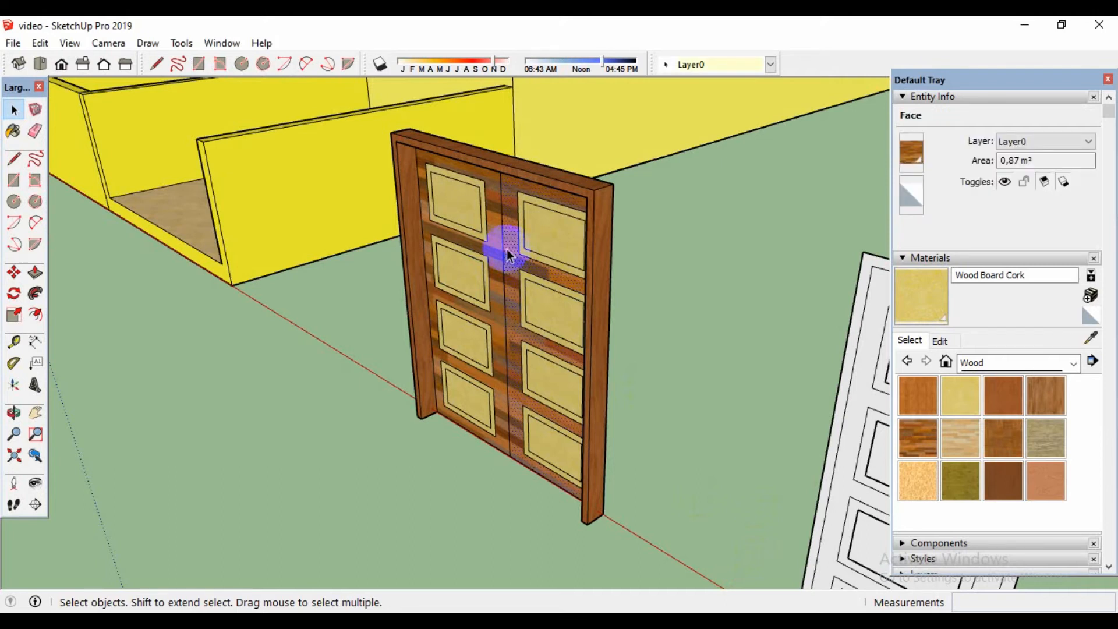
left_click(35, 272)
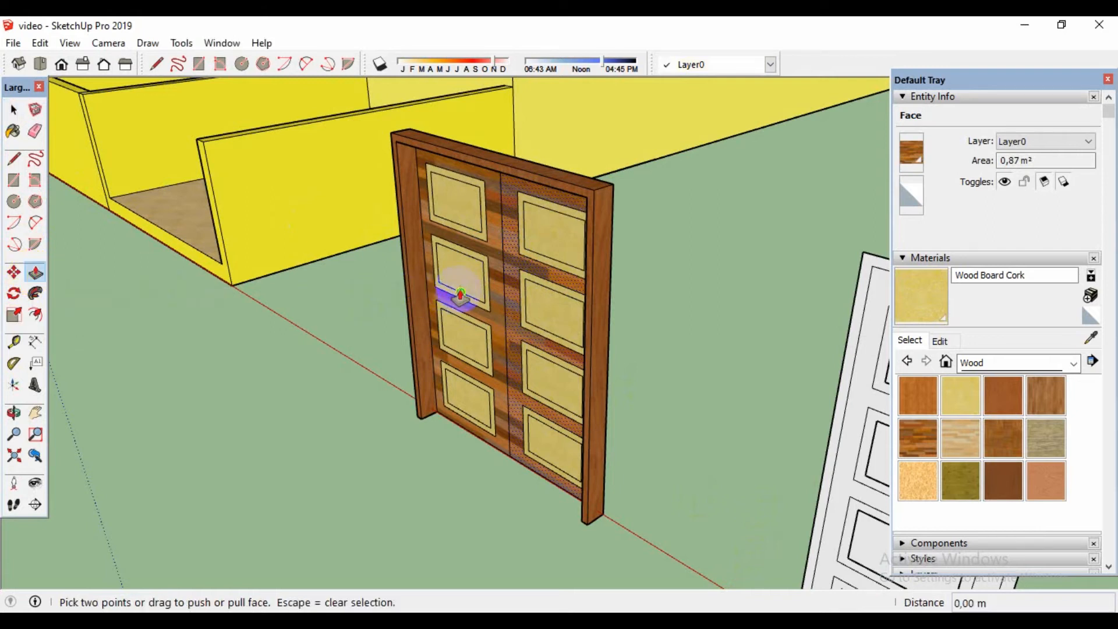
left_click(518, 257)
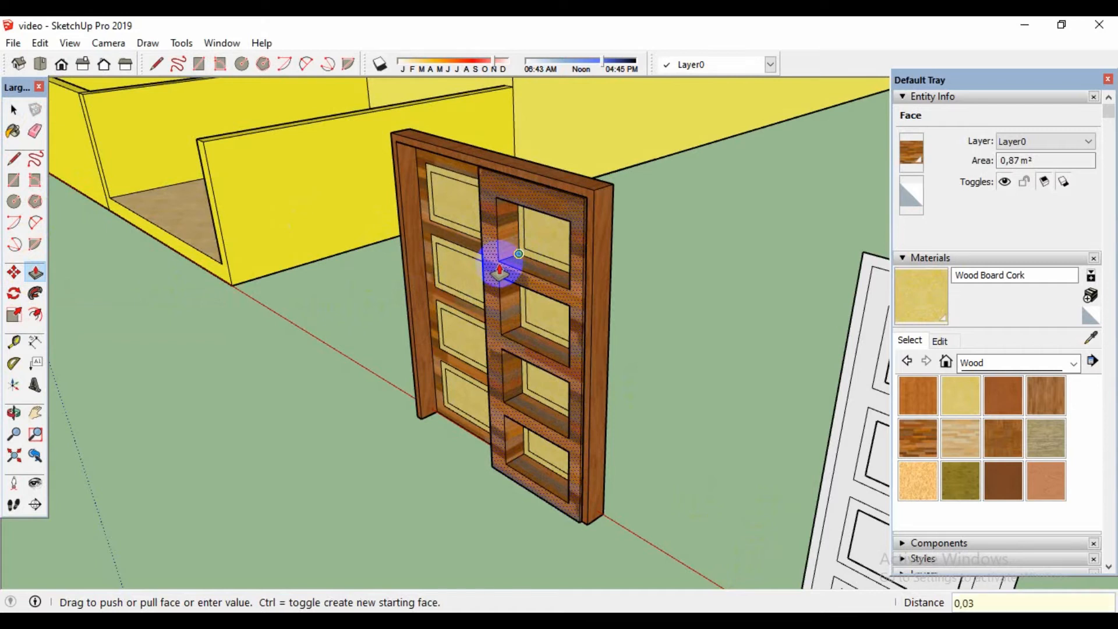
key("Return")
left_click(498, 267)
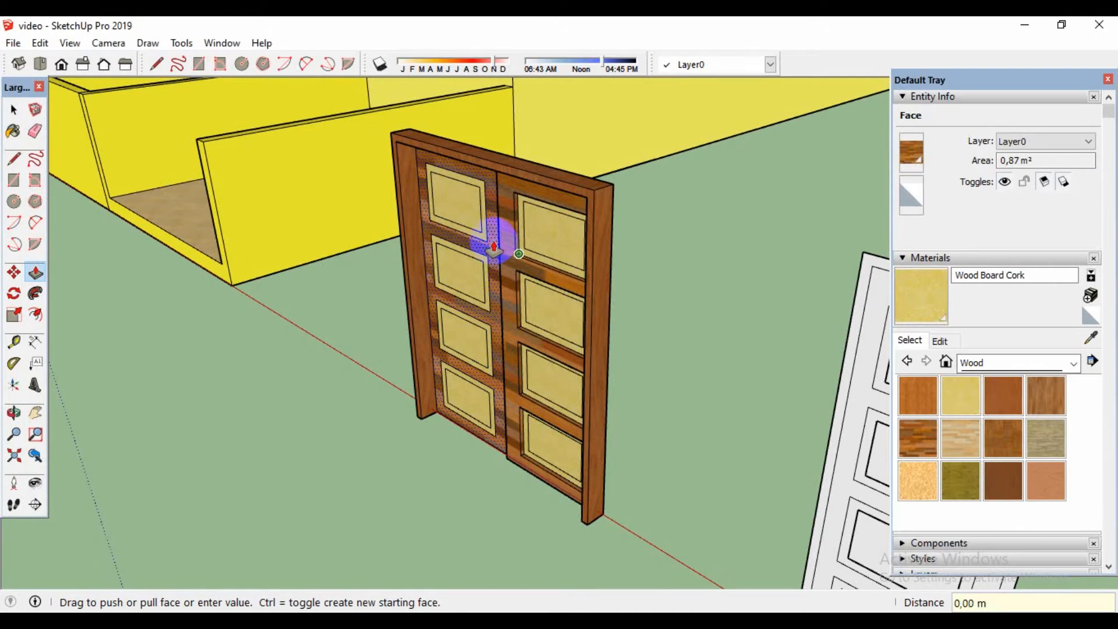
left_click(494, 247)
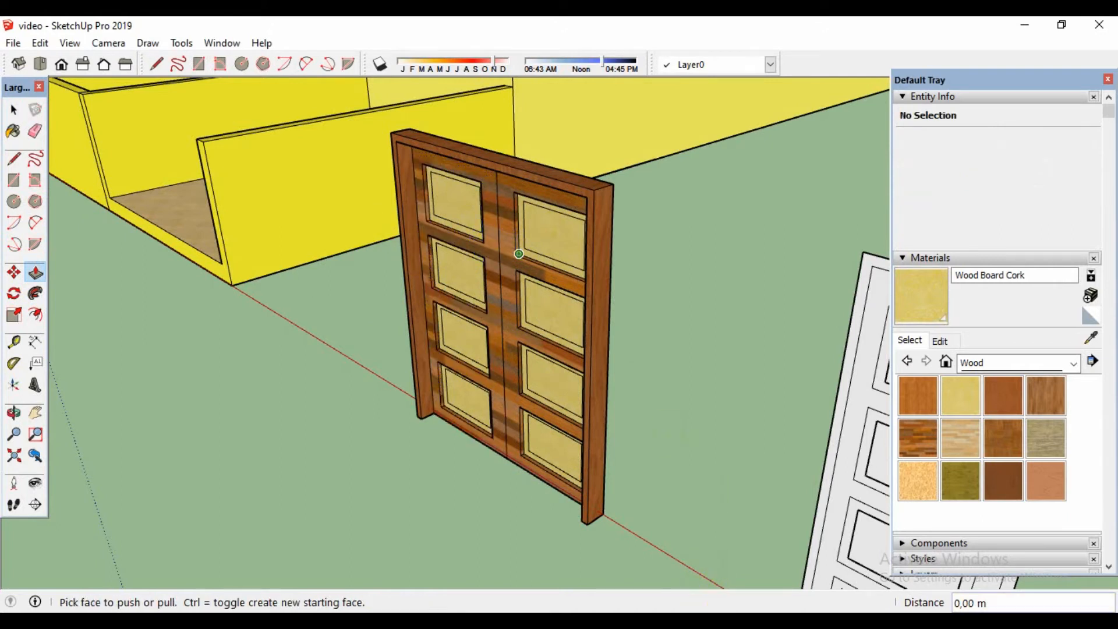
Pull the centres and borders of the right leaf's upper three panels out flush with the surrounding leaf face.
middle_click_drag(519, 254, 462, 130)
left_click(512, 155)
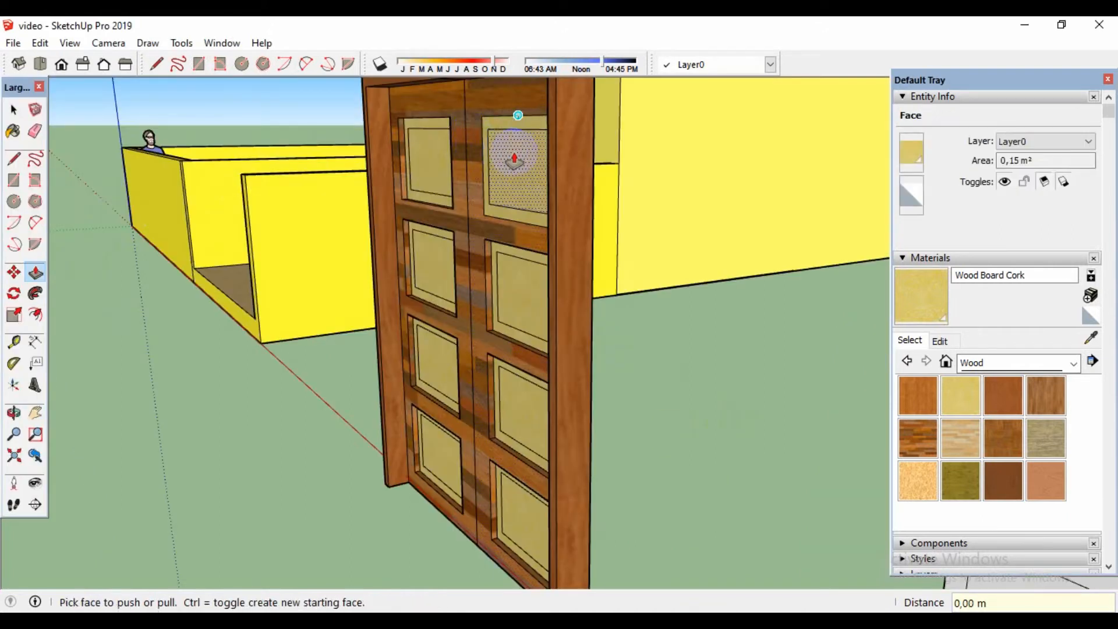
left_click(524, 265)
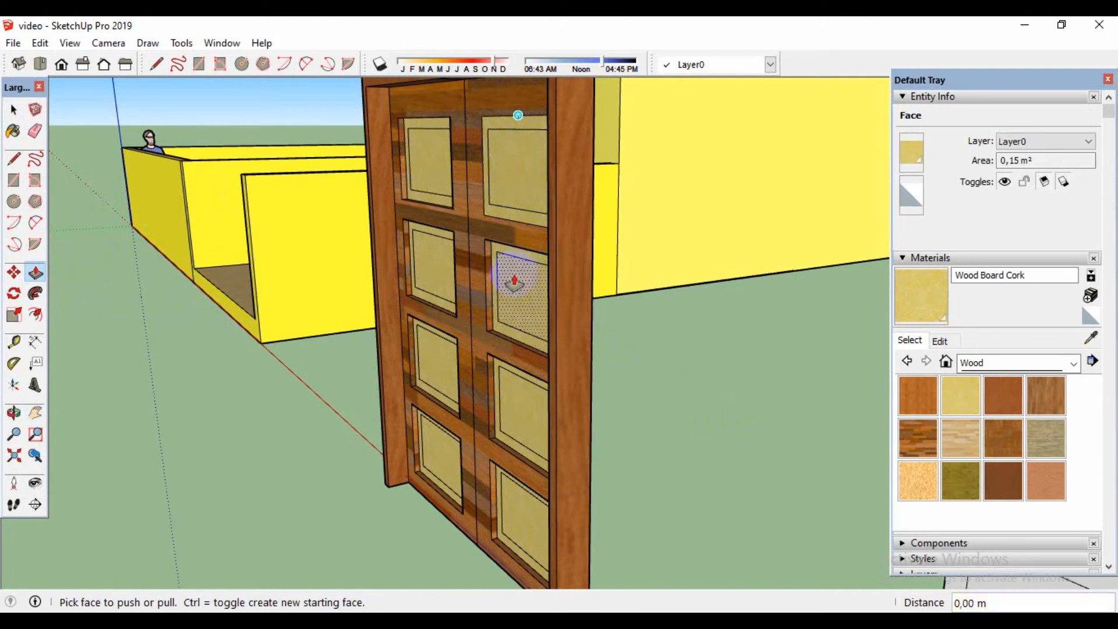
double_click(514, 283)
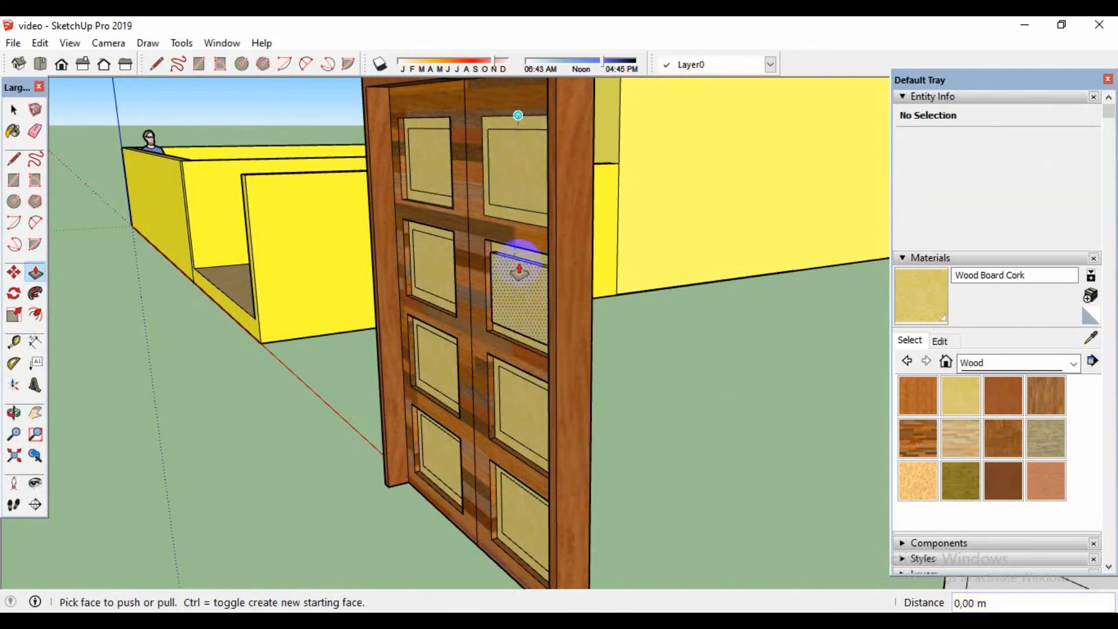
scroll(520, 270, "up", 3)
left_click(519, 243)
left_click(523, 248)
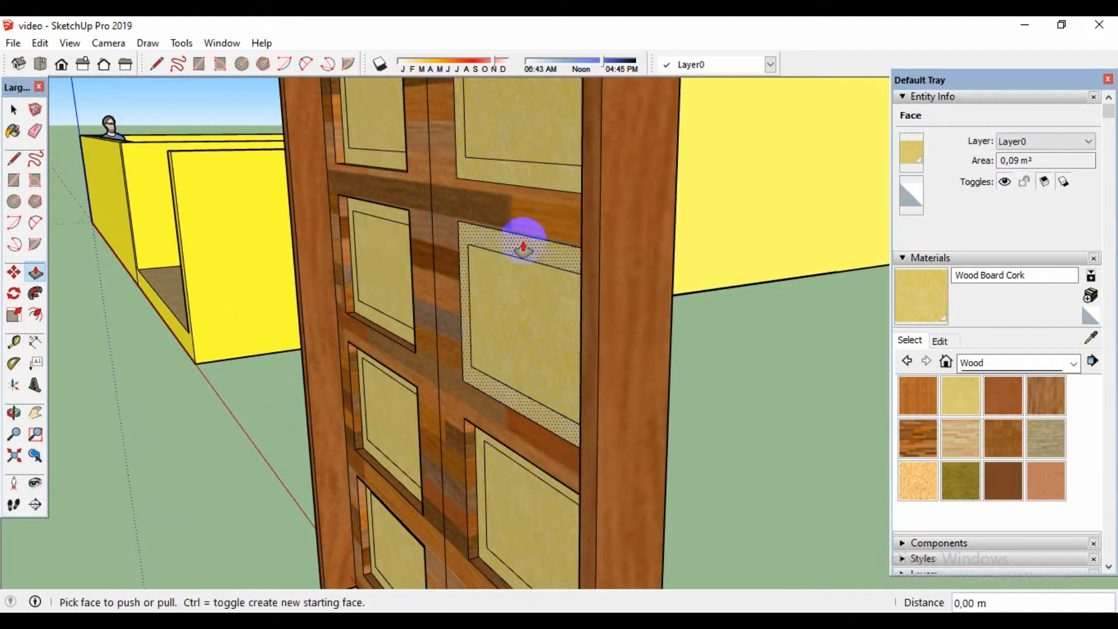
scroll(532, 367, "down", 1)
scroll(514, 471, "up", 1)
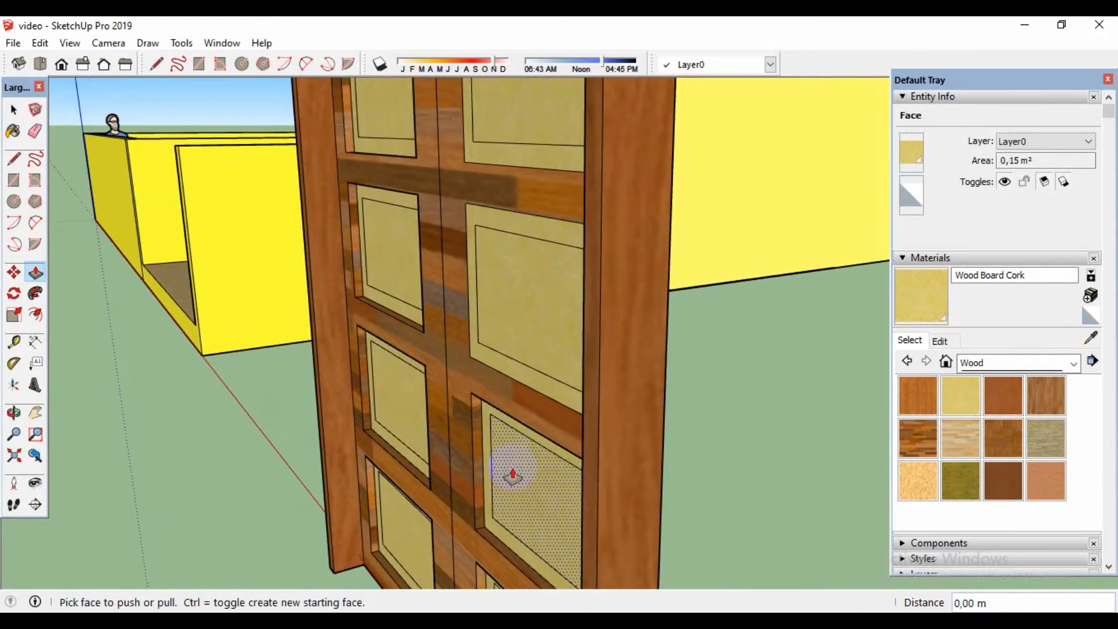
double_click(512, 474)
scroll(524, 444, "up", 2)
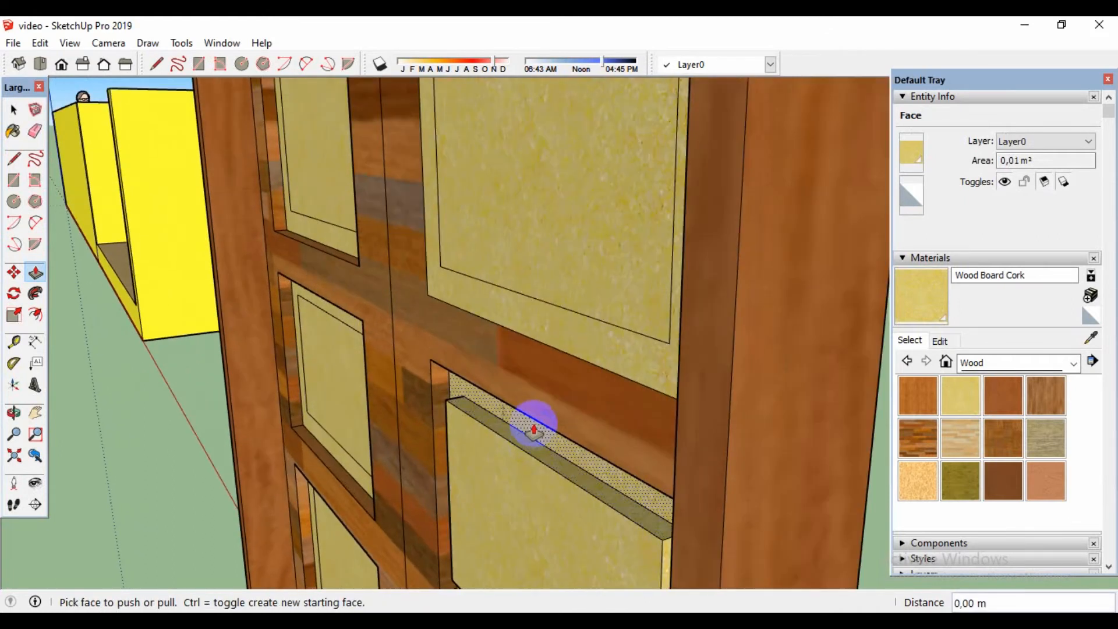
scroll(534, 431, "down", 3)
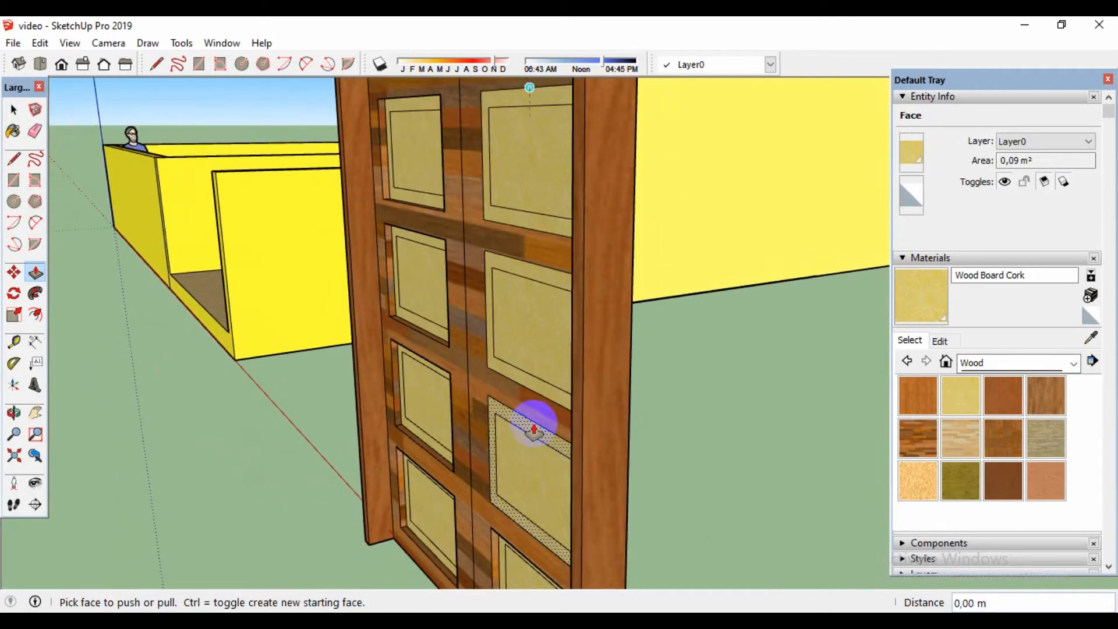
Pull the centres and borders of the left leaf's upper three panels out flush with the surrounding leaf face.
double_click(415, 151)
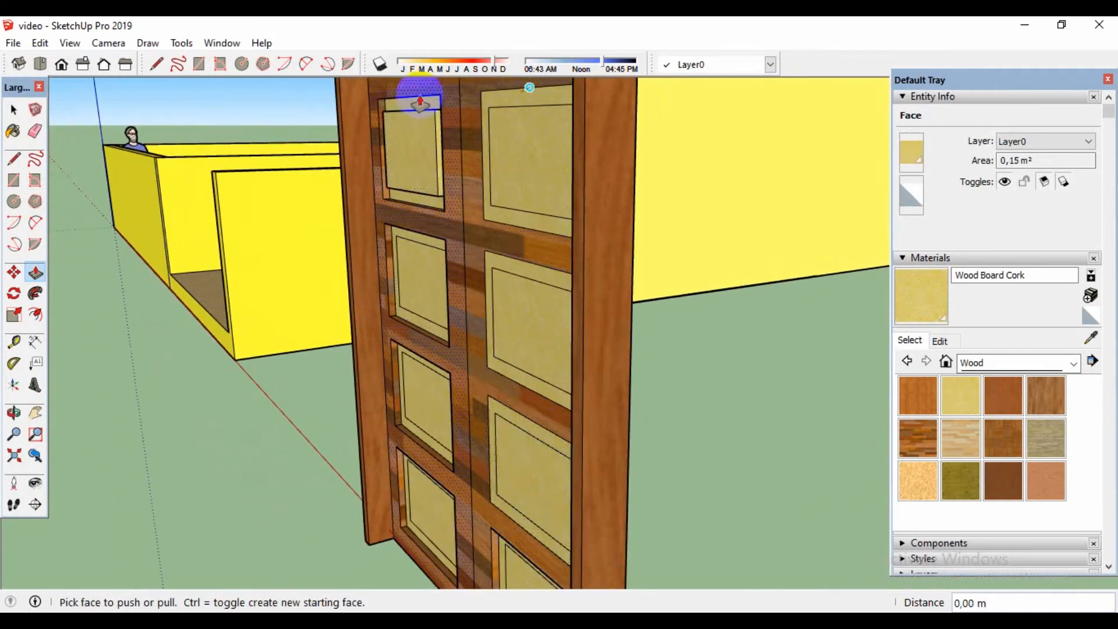
scroll(423, 120, "up", 2)
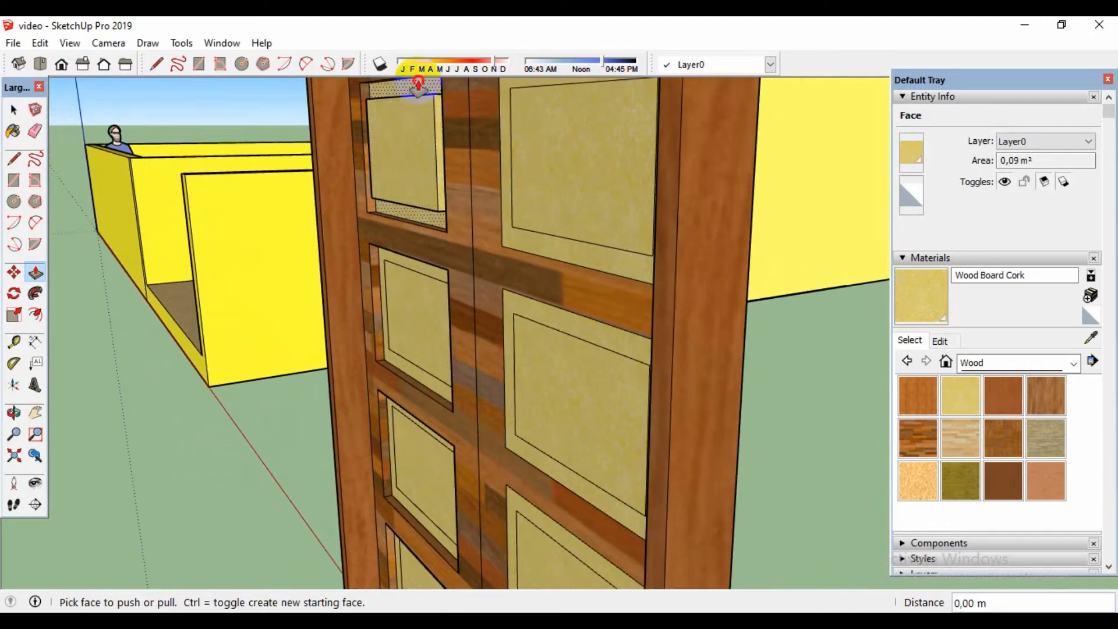
scroll(418, 319, "up", 2)
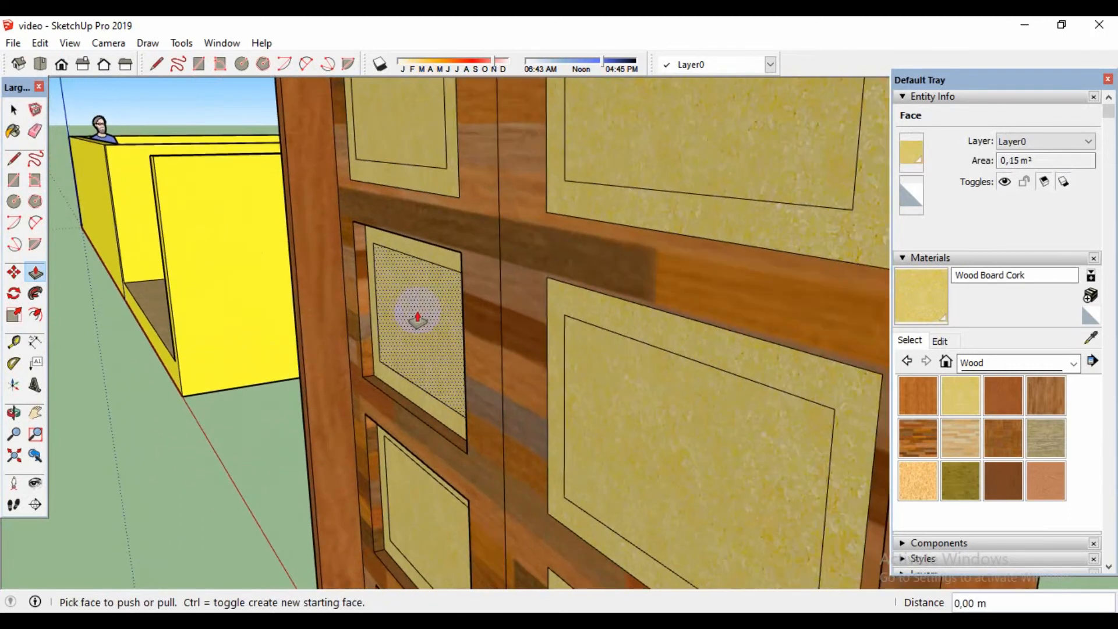
scroll(417, 319, "up", 1)
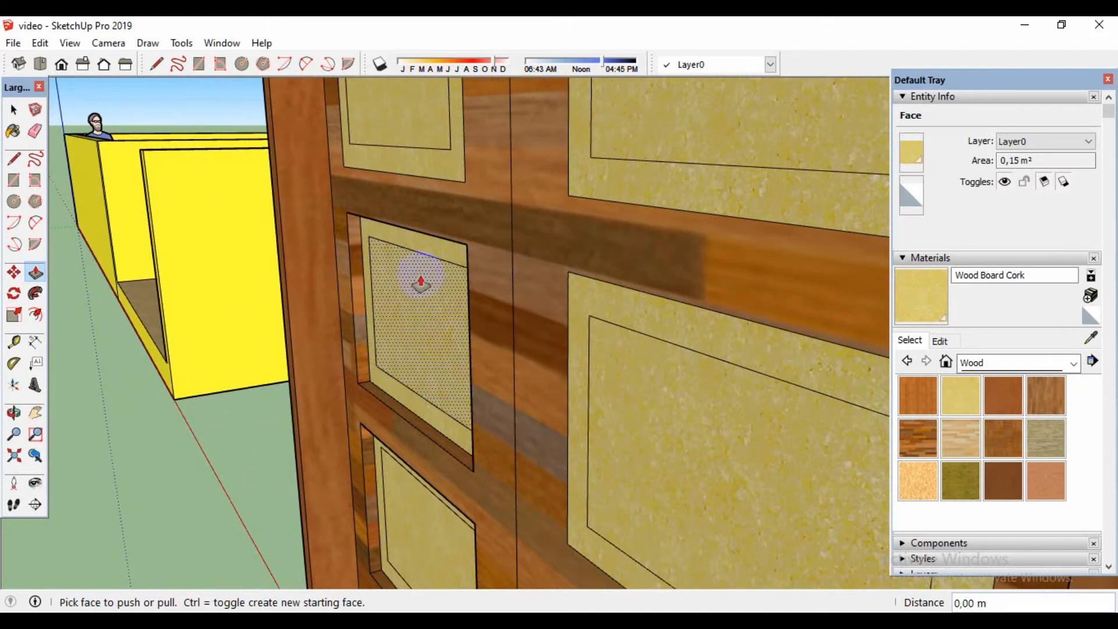
left_click_drag(421, 283, 438, 250)
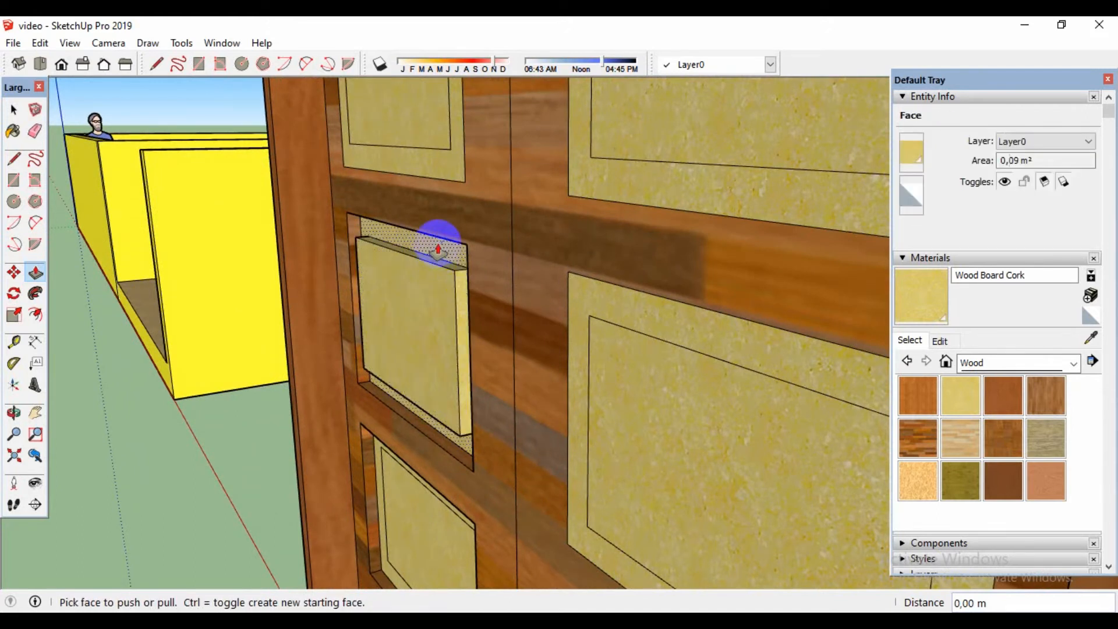
key("ctrl+z")
scroll(456, 412, "down", 3)
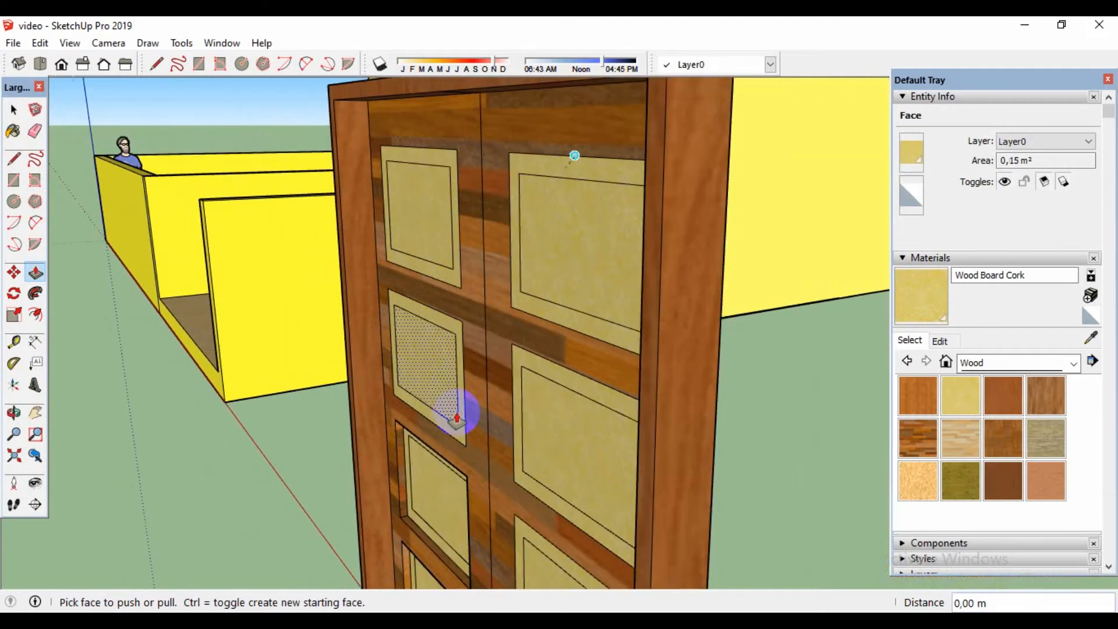
double_click(430, 495)
scroll(430, 495, "up", 4)
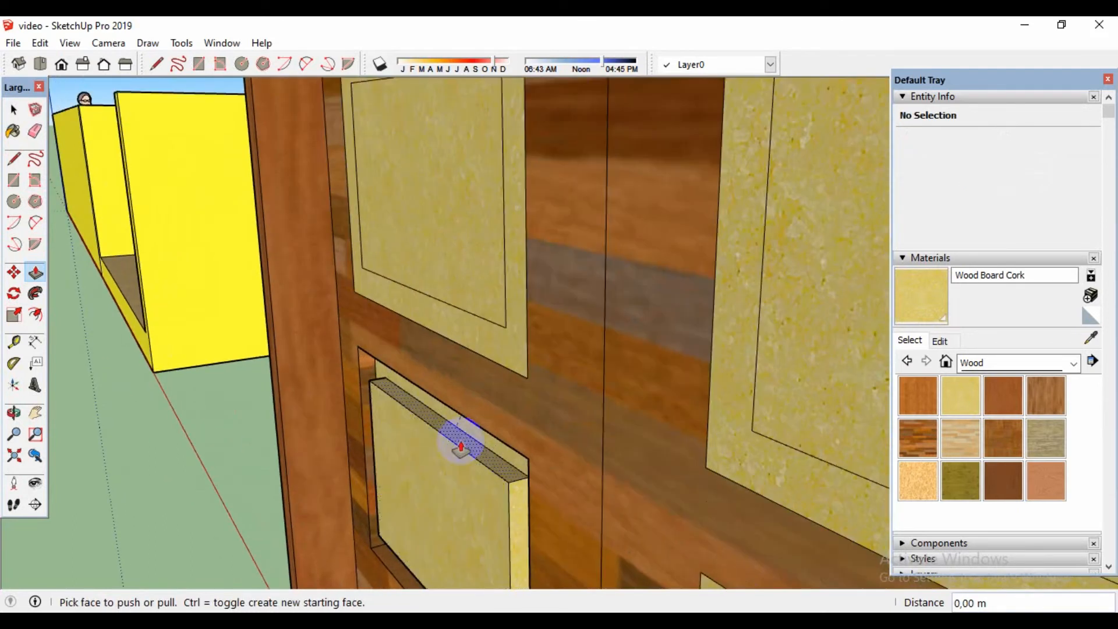
scroll(463, 447, "up", 2)
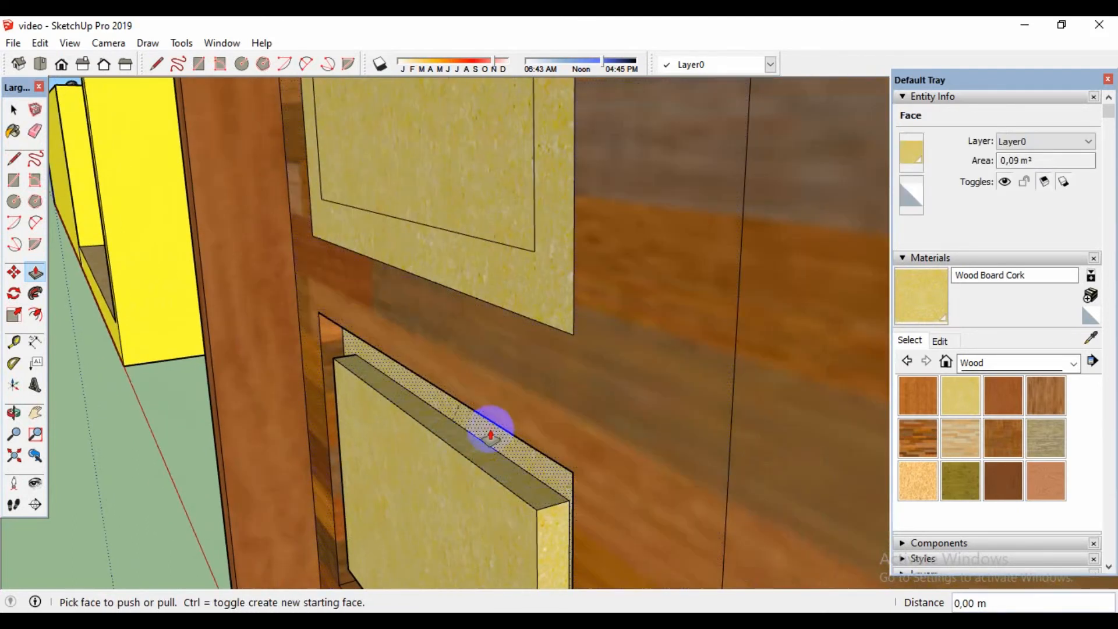
key("ctrl+z")
scroll(492, 436, "down", 8)
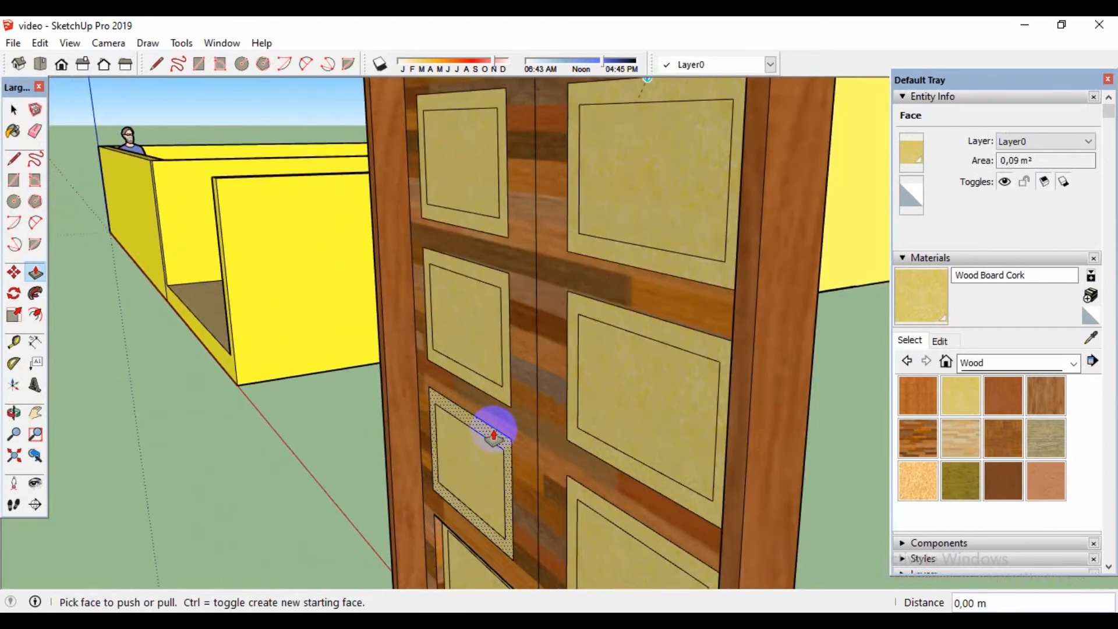
Pull the centre and border of the left leaf's bottom panel out flush with the surrounding leaf face.
double_click(467, 552)
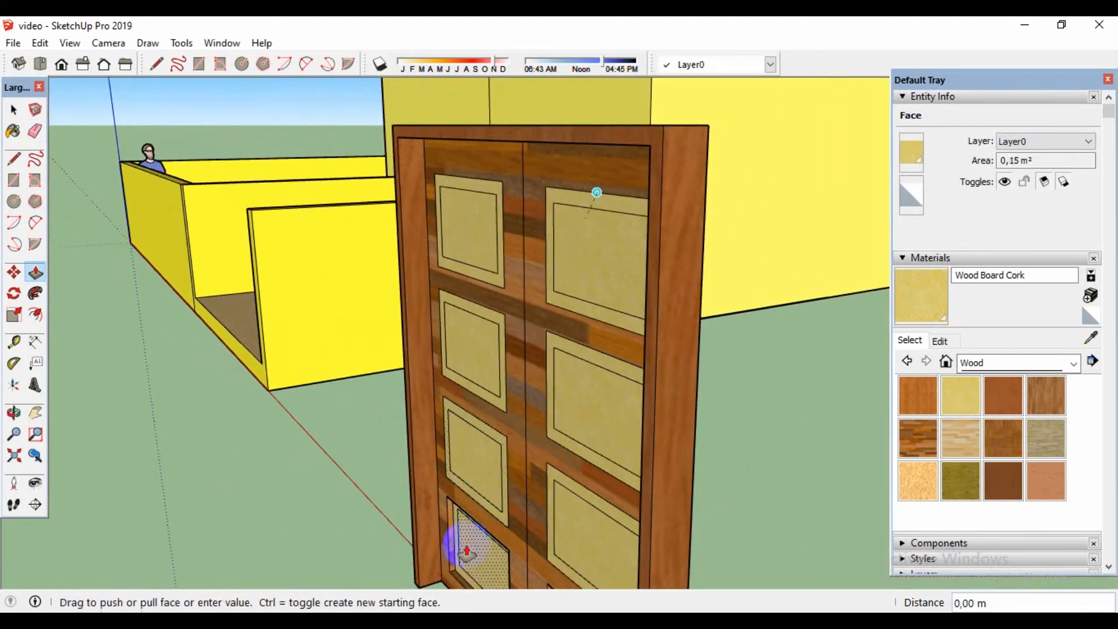
scroll(467, 552, "up", 5)
scroll(467, 550, "up", 1)
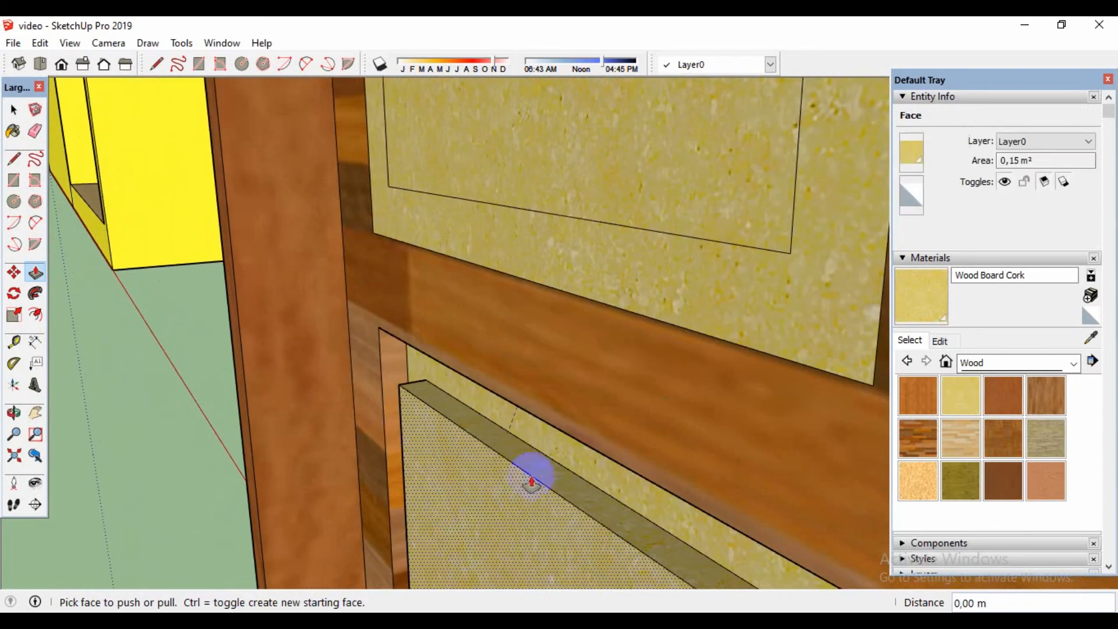
double_click(567, 451)
scroll(575, 451, "down", 2)
scroll(576, 451, "down", 4)
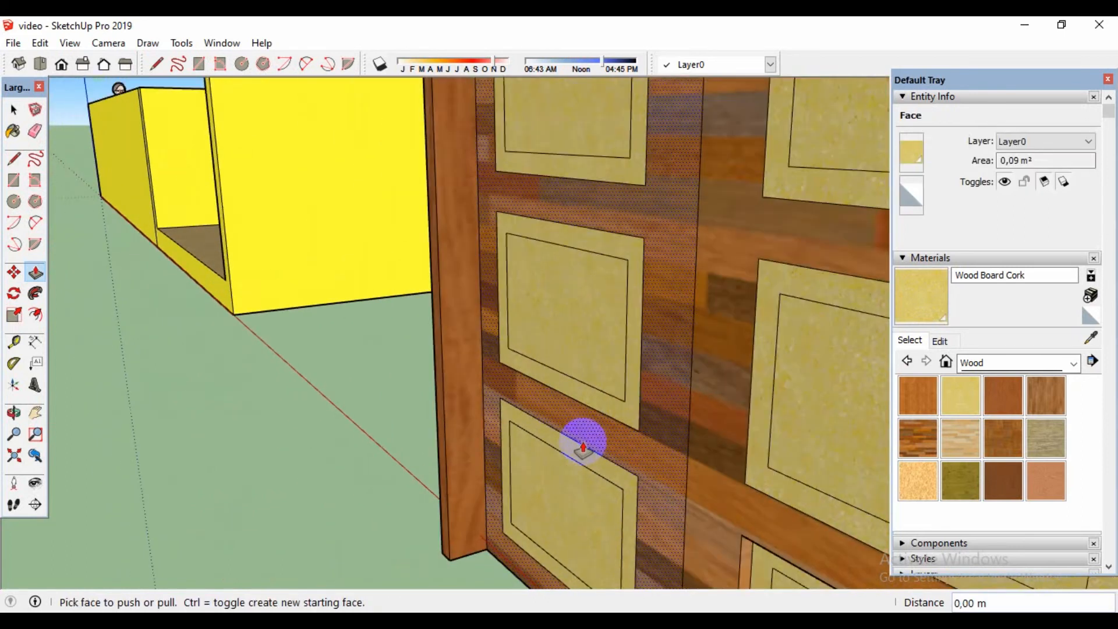
Pull the centre and border of the right leaf's bottom panel out flush with the surrounding leaf face.
scroll(725, 547, "up", 3)
scroll(705, 538, "up", 3)
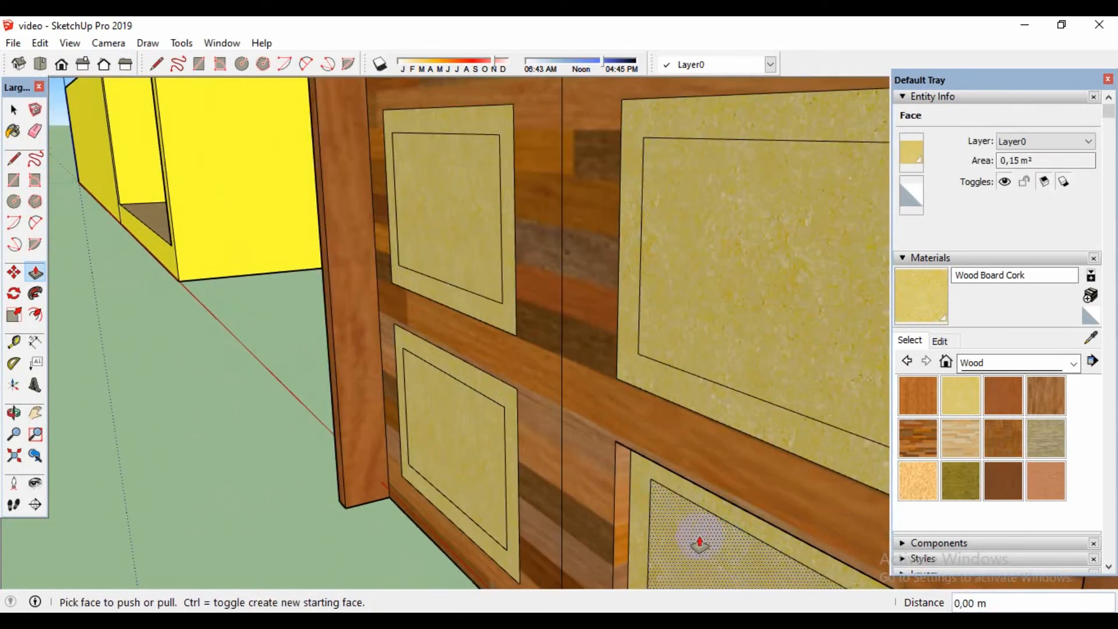
double_click(693, 530)
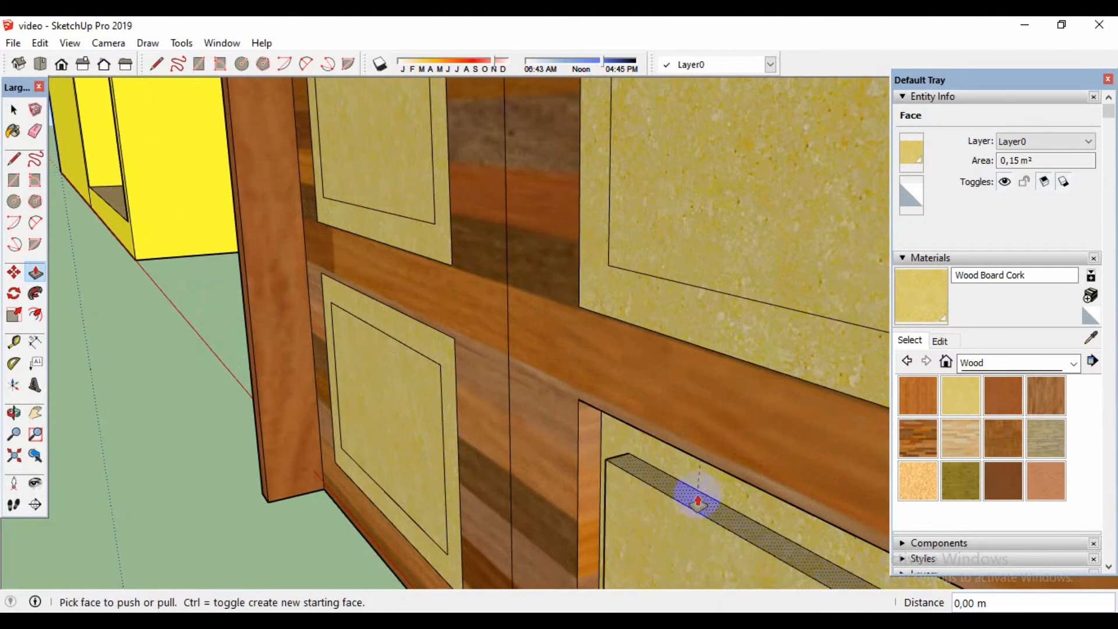
double_click(704, 475)
scroll(705, 481, "down", 5)
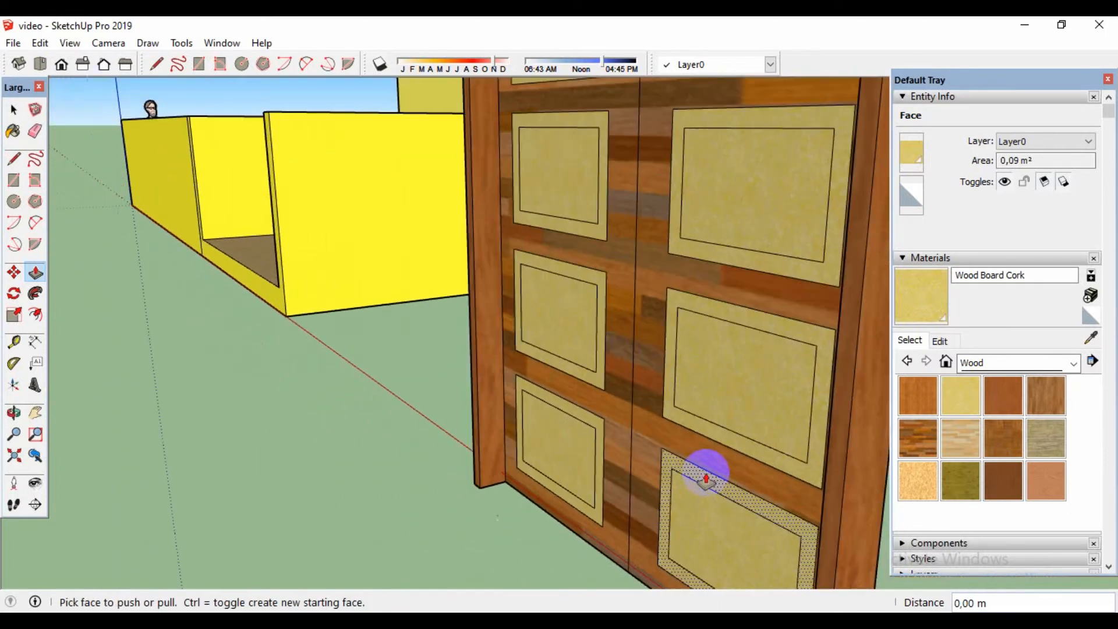
key("space")
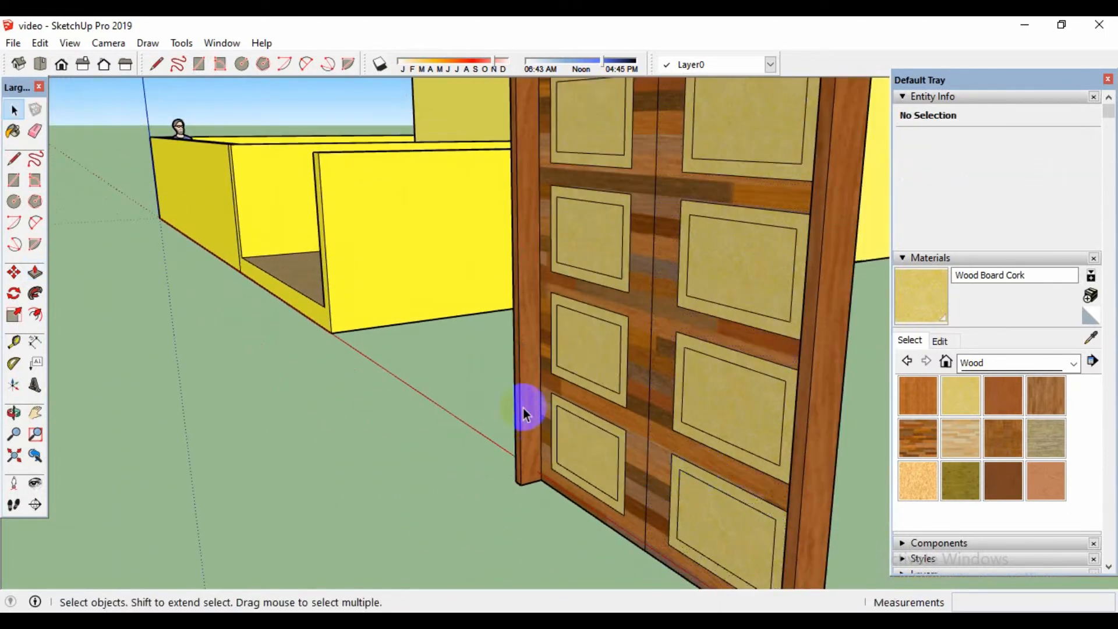
Paint the back face of the double door's frame with Wood Veneer 01.
middle_click_drag(450, 380, 563, 428)
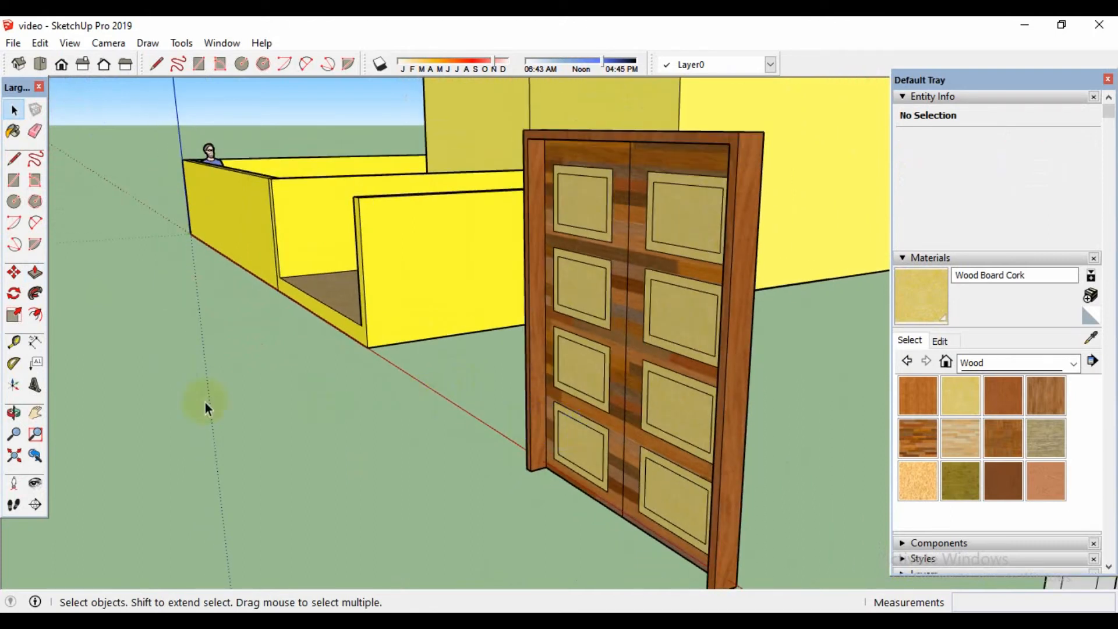
left_click(36, 413)
left_click_drag(579, 439, 431, 422)
left_click_drag(574, 463, 512, 439)
scroll(512, 439, "down", 4)
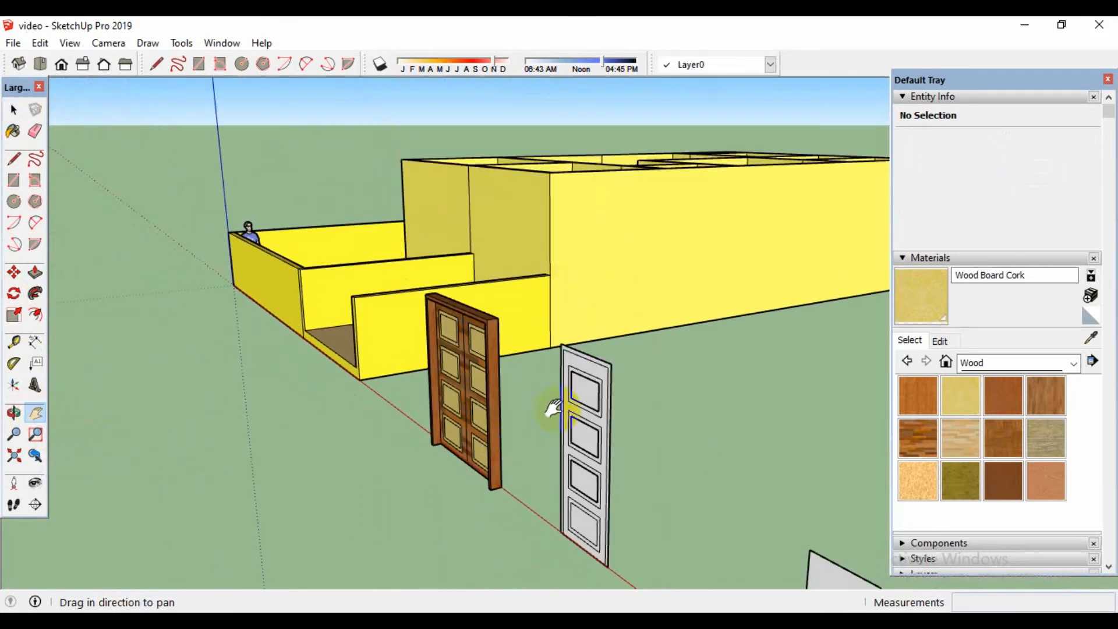
middle_click_drag(553, 408, 530, 328)
scroll(204, 374, "down", 4)
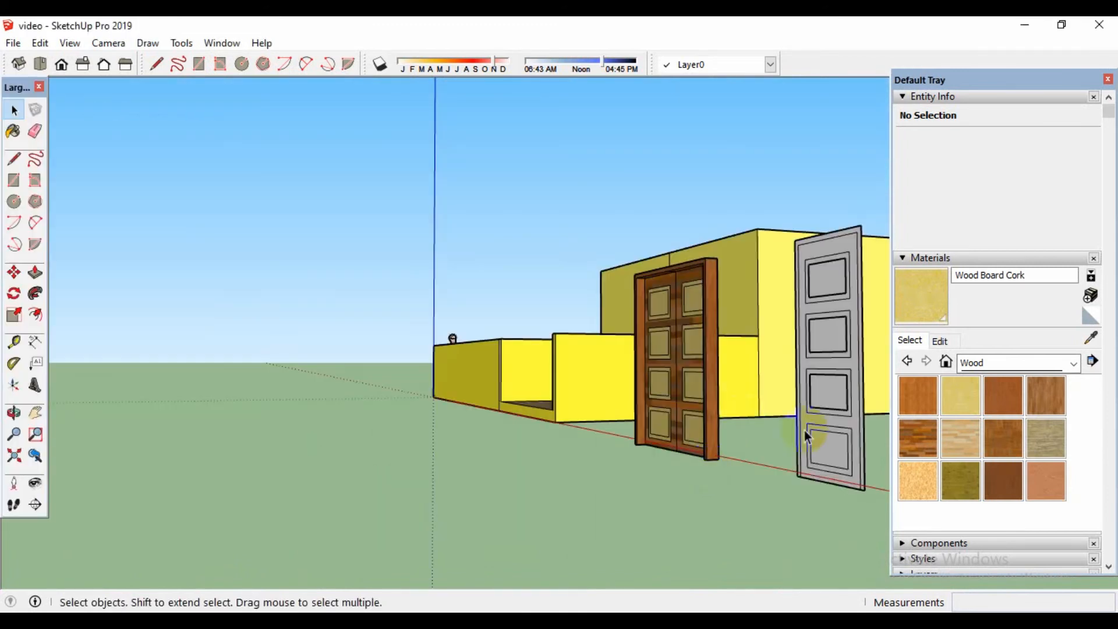
middle_click_drag(804, 431, 687, 408)
scroll(756, 399, "up", 3)
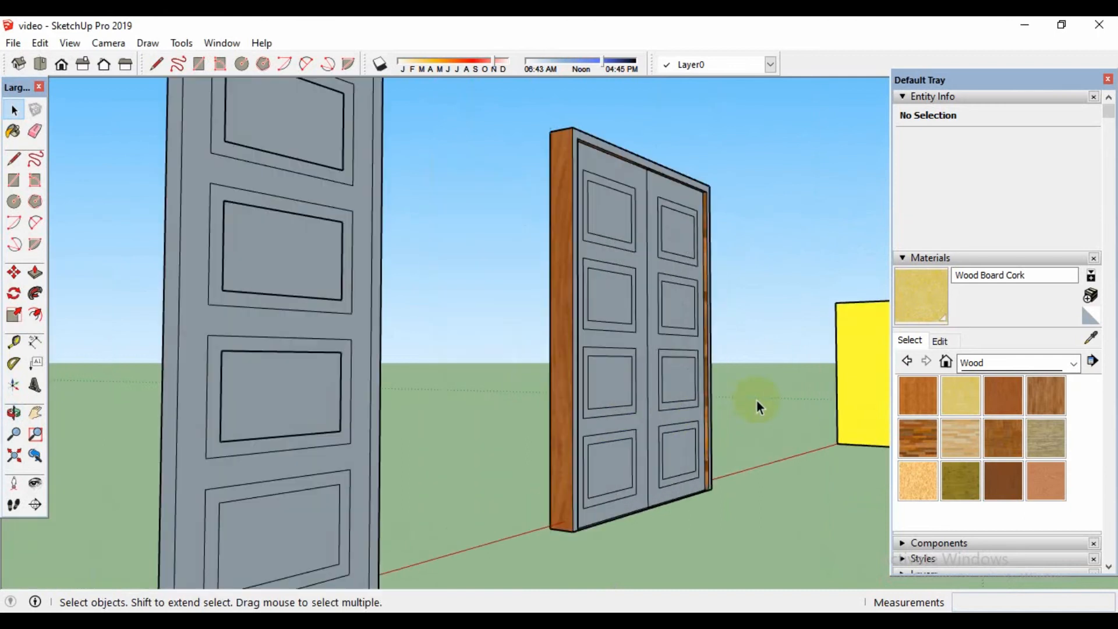
mouse_move(757, 400)
middle_mouse_down()
mouse_move(570, 403)
mouse_move(595, 422)
middle_mouse_up()
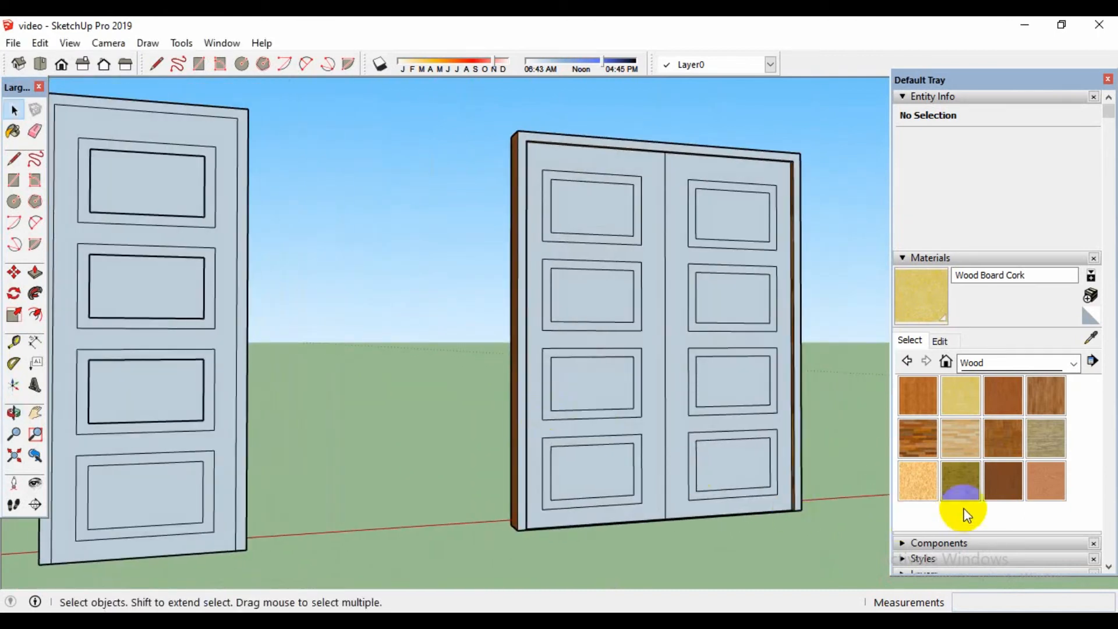
left_click(1003, 480)
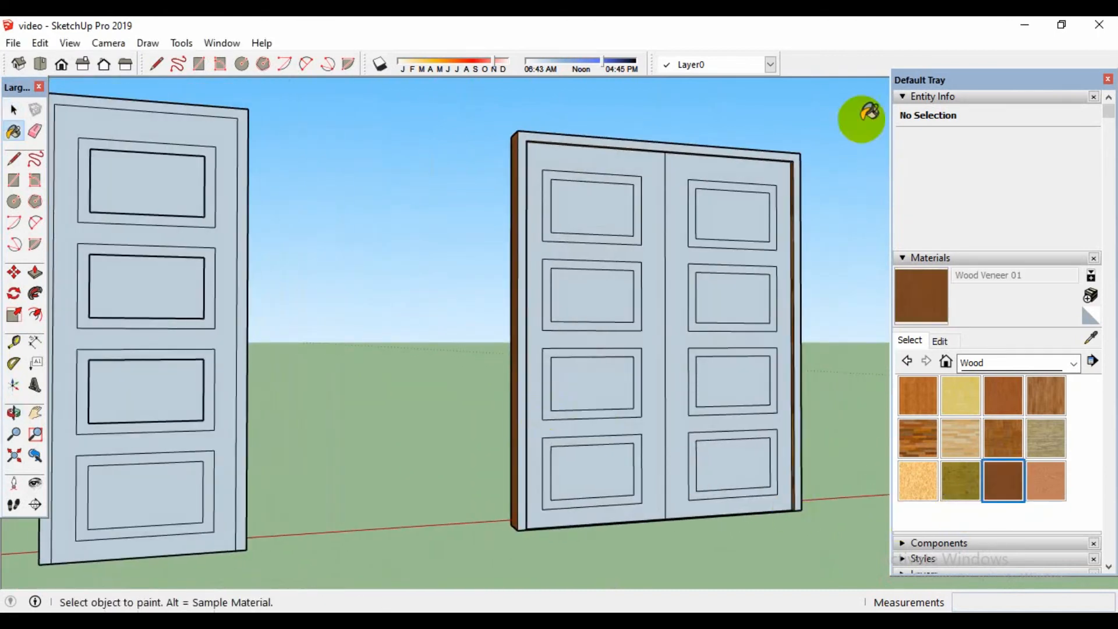
left_click(800, 155)
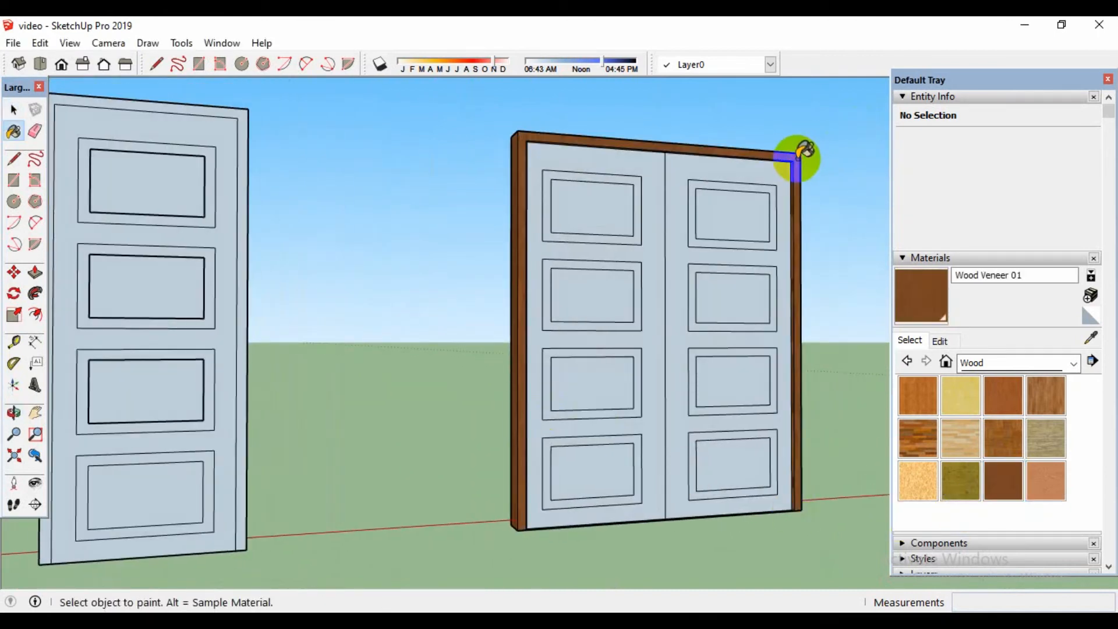
Paint the back faces of both double door leaves with Wood Floor Dark.
left_click(926, 440)
left_click(656, 165)
left_click(713, 165)
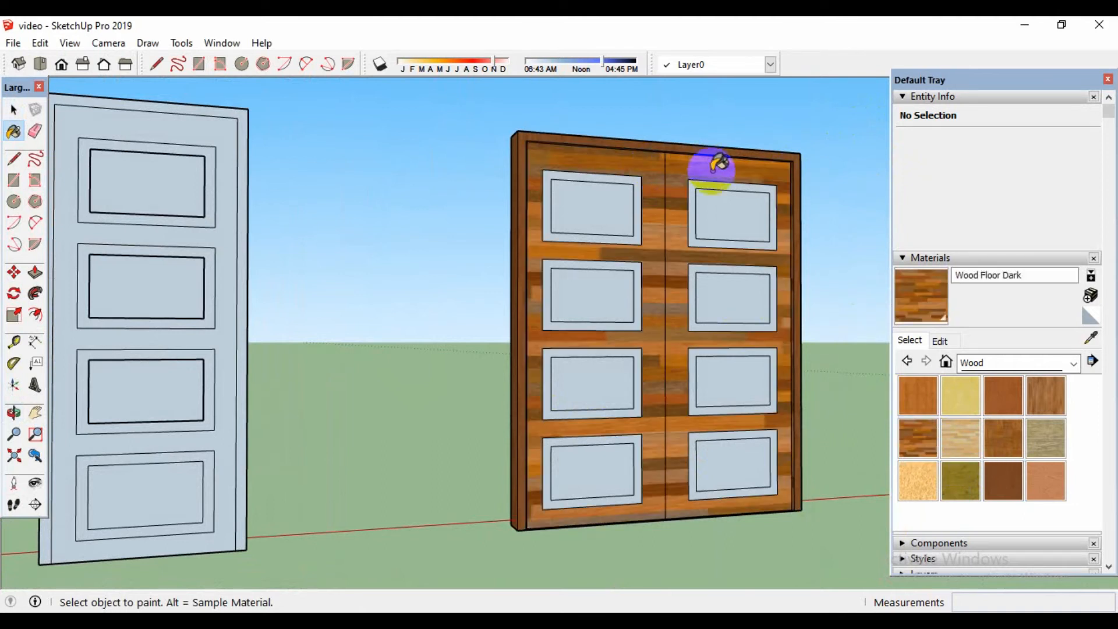
Paint the centres and borders of the upper two rows of panels on the double door's back with Wood Board Cork.
mouse_move(745, 497)
middle_mouse_down()
mouse_move(812, 512)
mouse_move(998, 474)
mouse_move(809, 446)
middle_mouse_up()
mouse_move(617, 449)
middle_mouse_down()
mouse_move(936, 449)
mouse_move(857, 469)
mouse_move(909, 419)
middle_mouse_up()
left_click(961, 396)
left_click(568, 195)
left_click(645, 232)
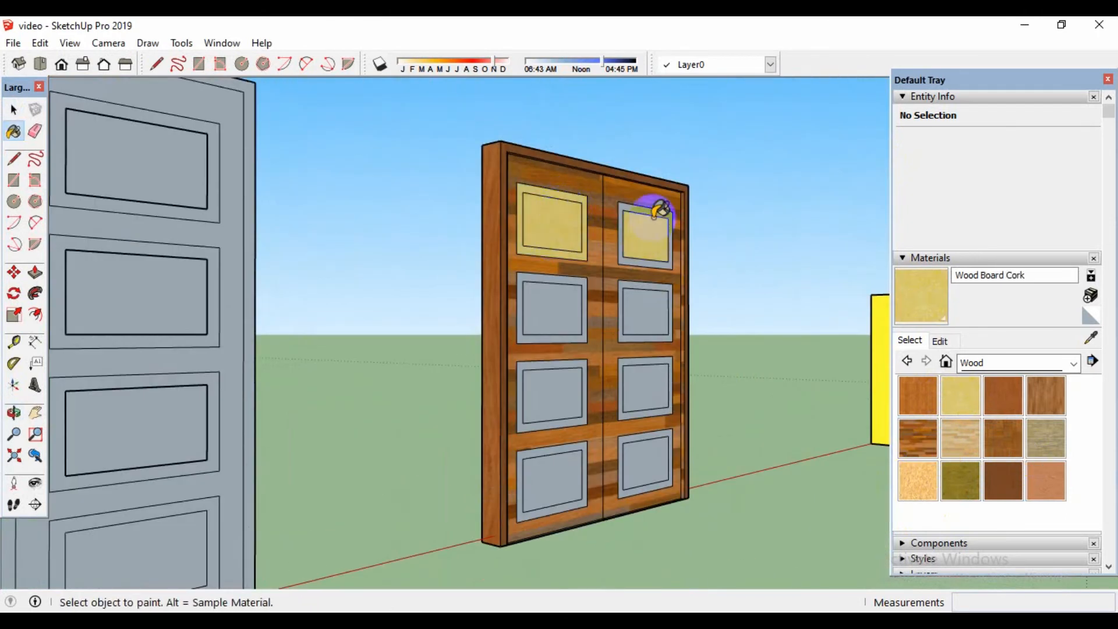
left_click(646, 300)
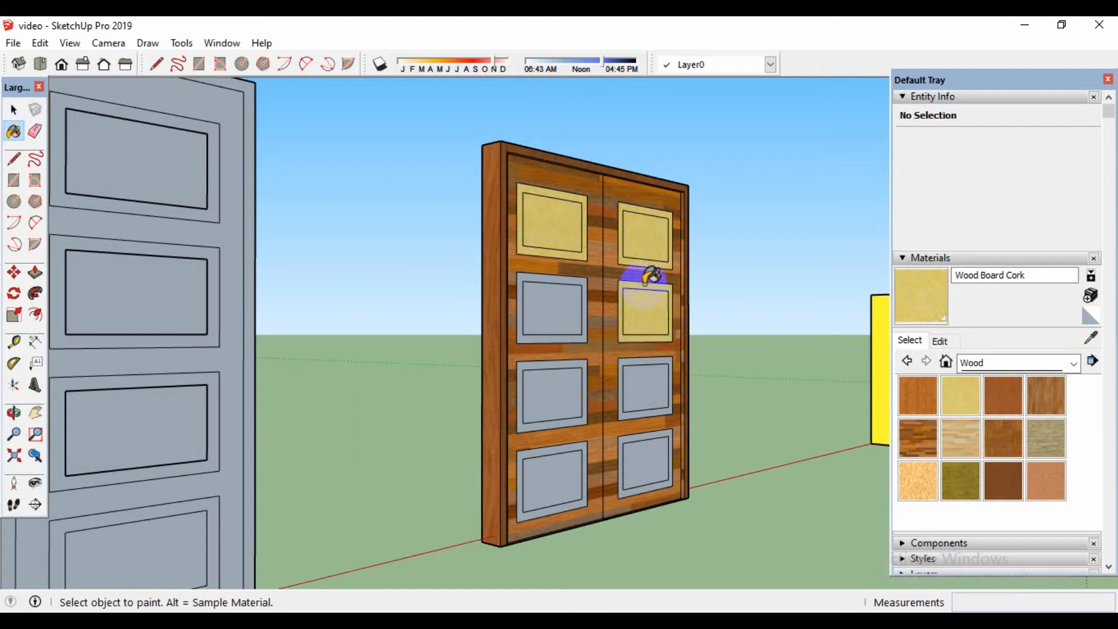
left_click(553, 315)
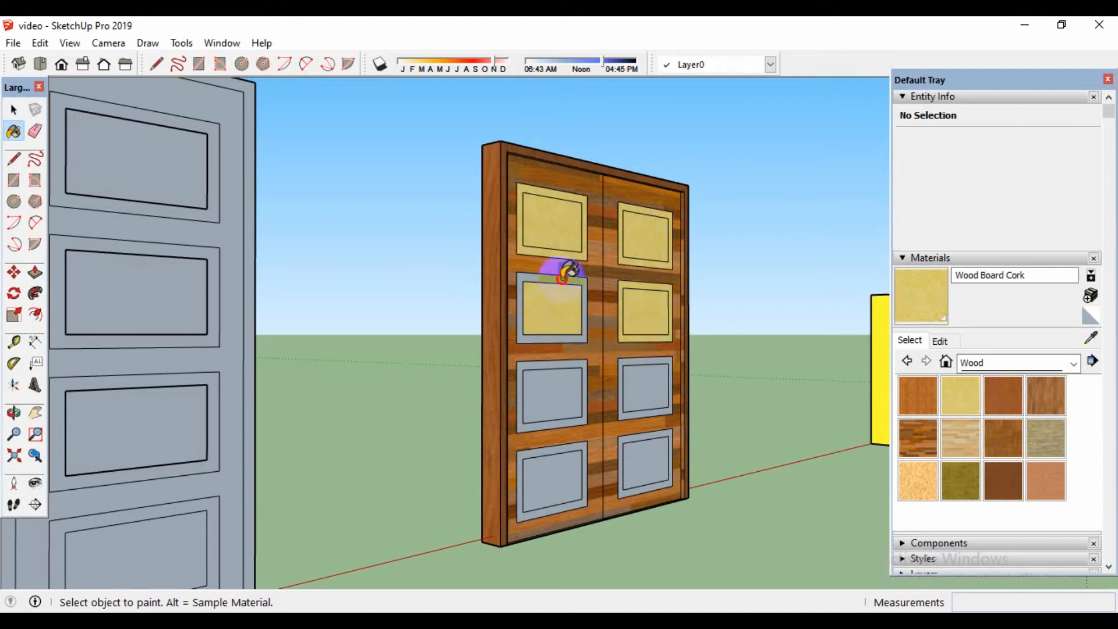
Paint the centres and borders of the lower two rows of panels on the double door's back with Wood Board Cork.
left_click(569, 367)
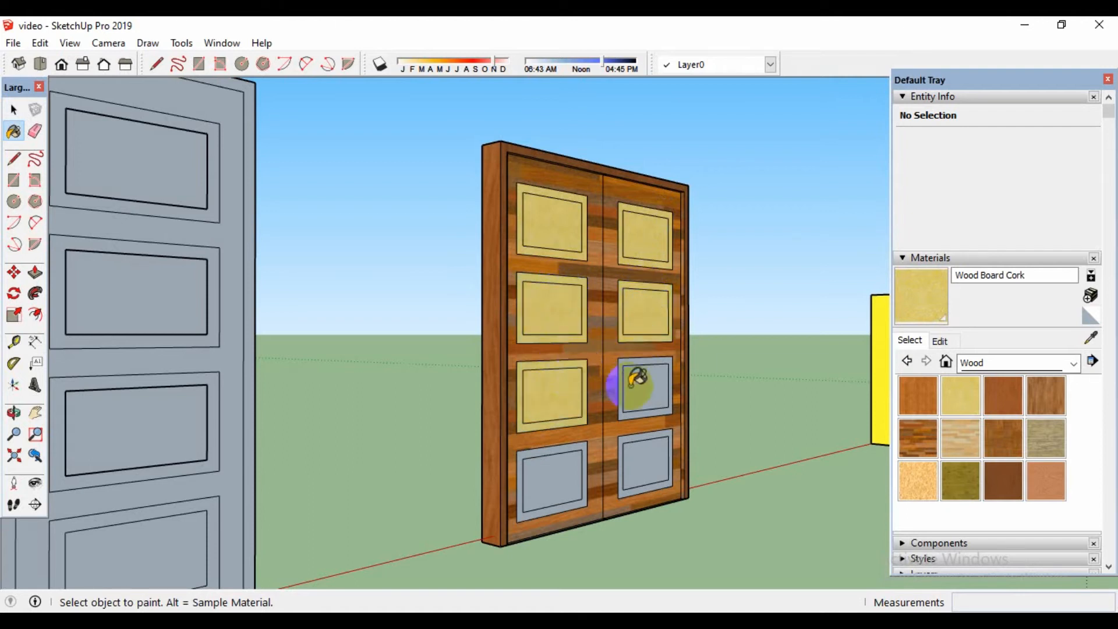
left_click(646, 365)
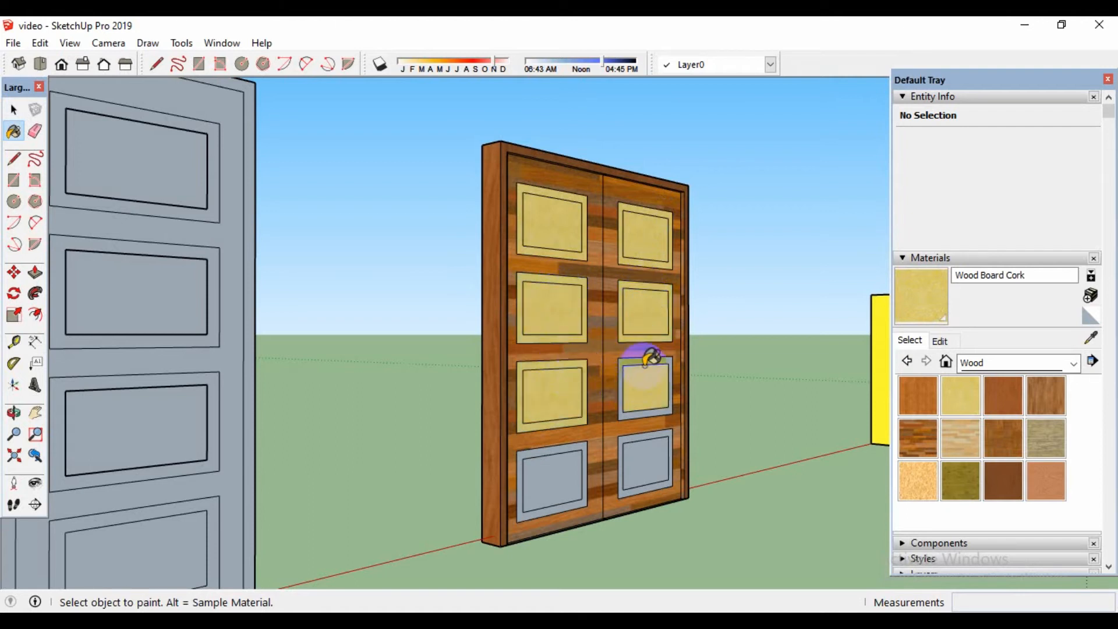
left_click(645, 455)
left_click(570, 463)
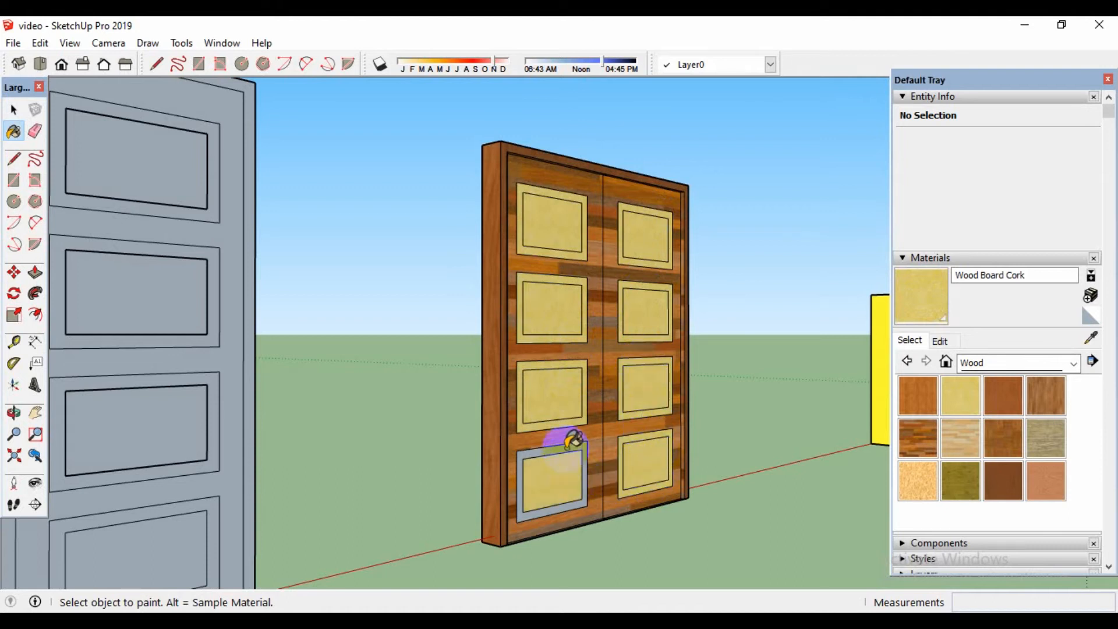
key("space")
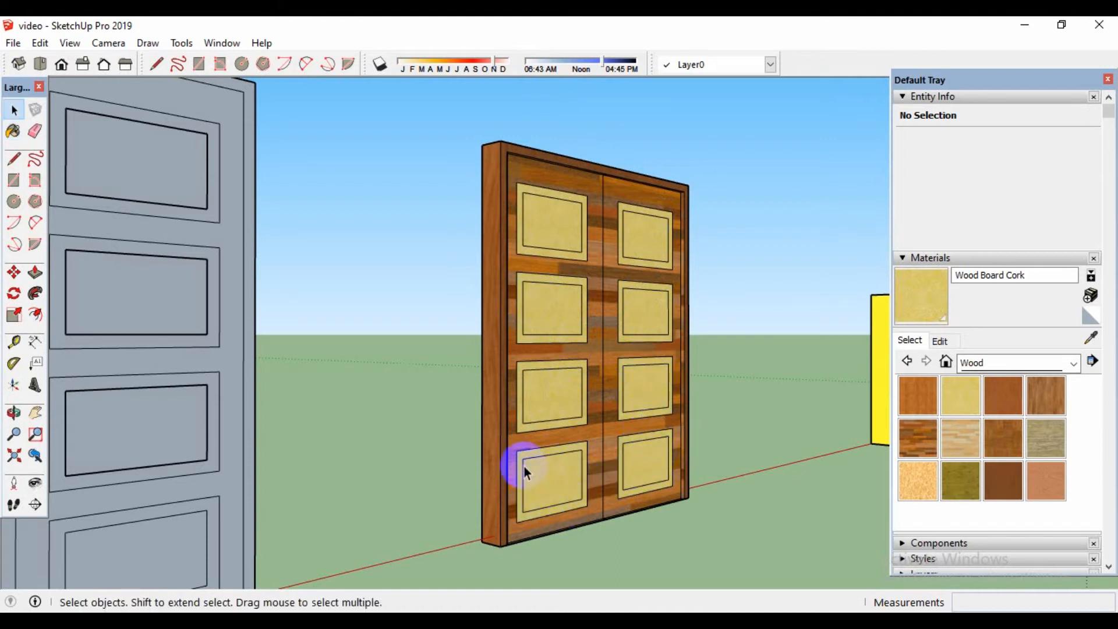
Make the entire double door, including its frame, a component with the definition name "Pintu double".
mouse_move(516, 464)
middle_mouse_down()
mouse_move(676, 507)
mouse_move(881, 466)
middle_mouse_up()
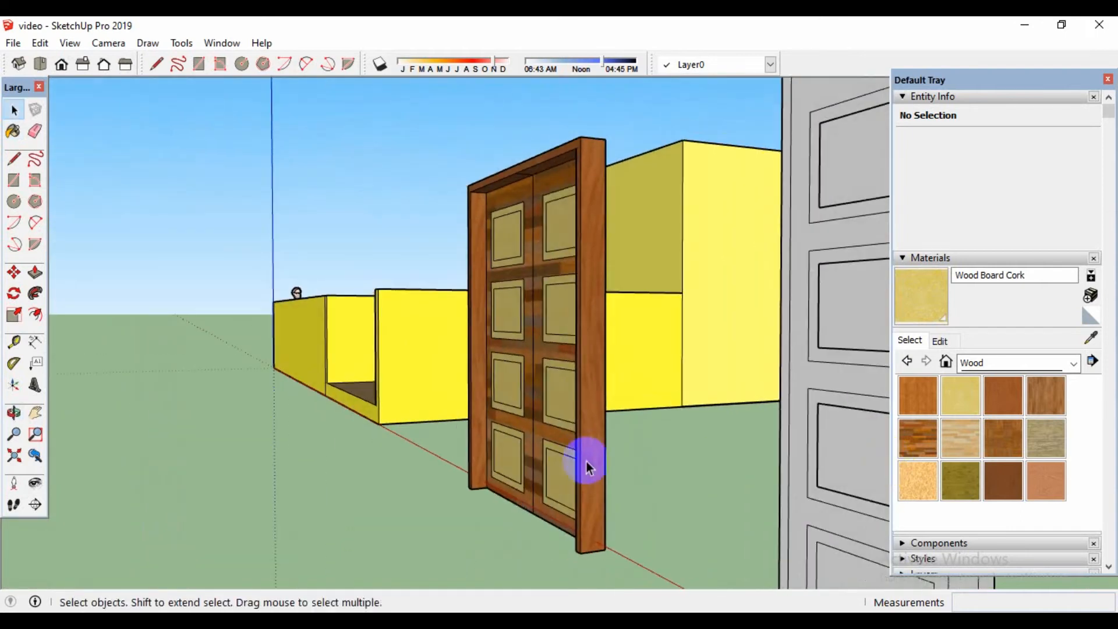
middle_click_drag(586, 462, 682, 469)
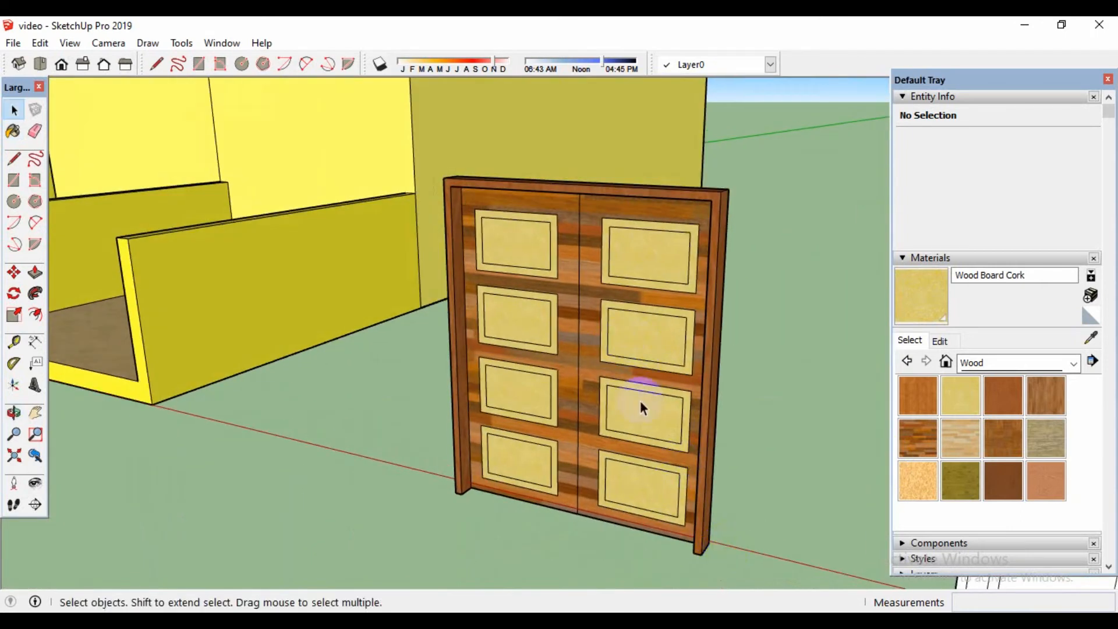
middle_click_drag(642, 382, 745, 333)
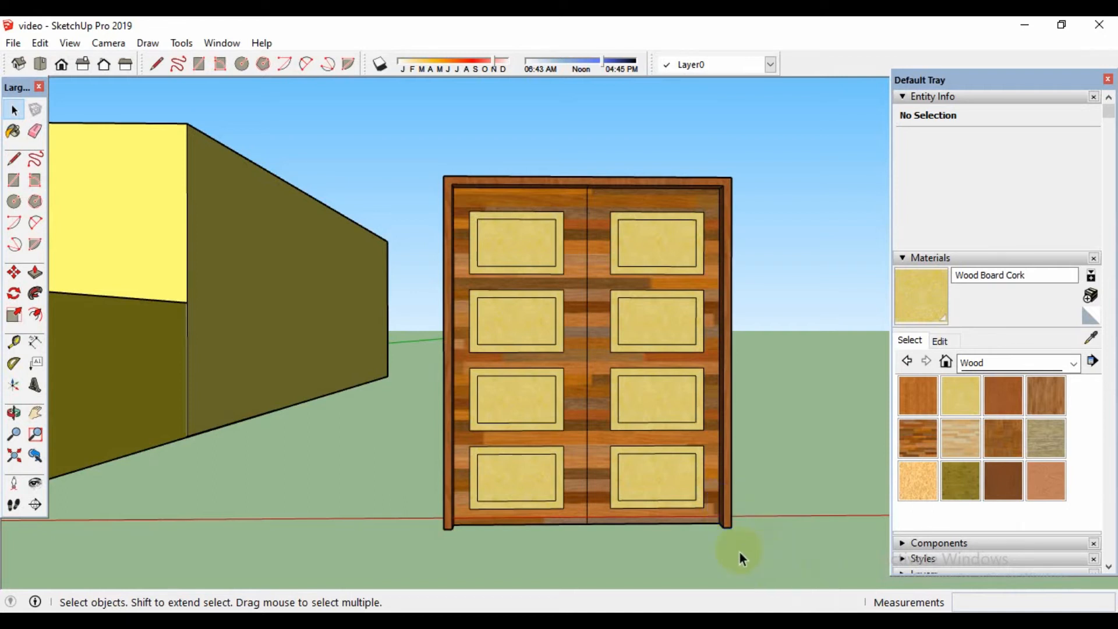
left_click_drag(740, 551, 441, 149)
middle_click_drag(768, 386, 744, 425)
right_click(672, 379)
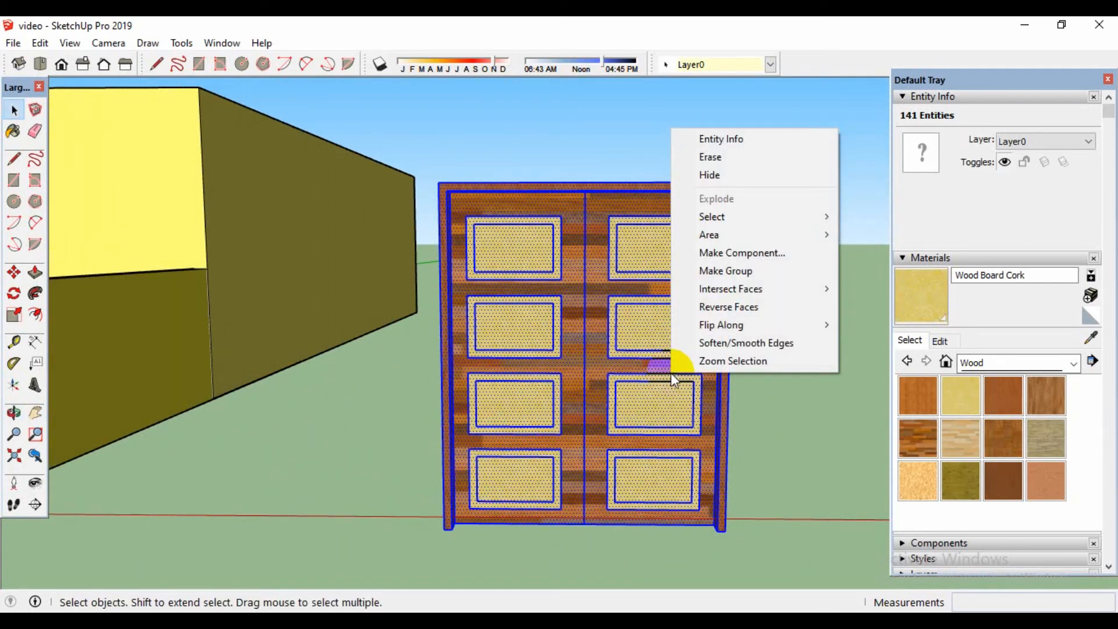
left_click(731, 256)
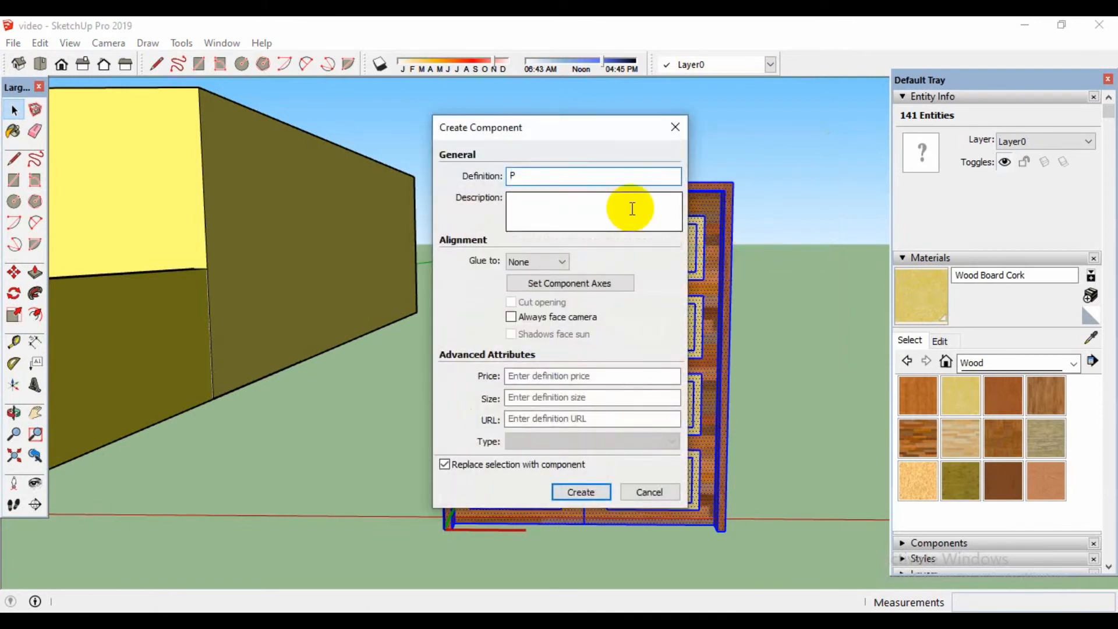
type("Pintu double")
left_click(581, 492)
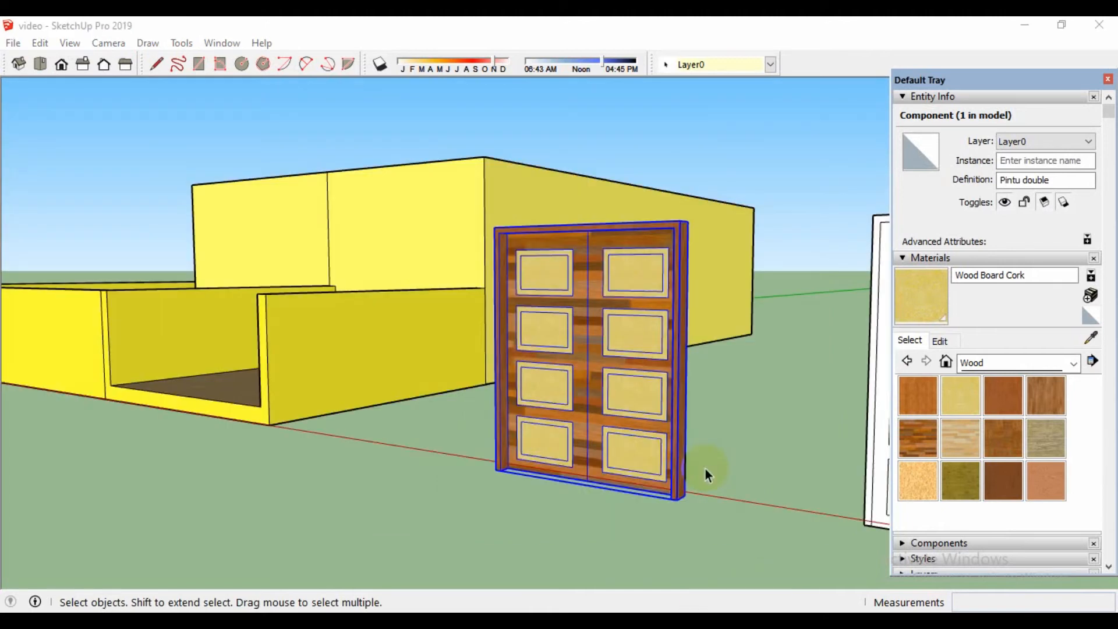
left_click(704, 469)
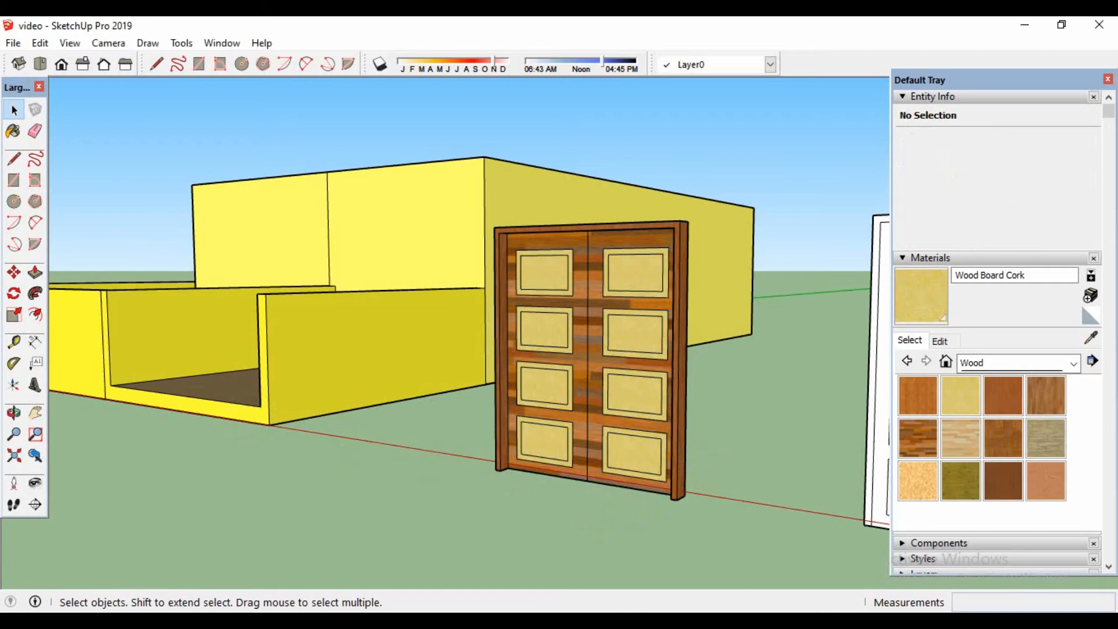
Move the double door component about 0,09 m toward the building, placing its lower frame corner on the red axis.
left_click(14, 272)
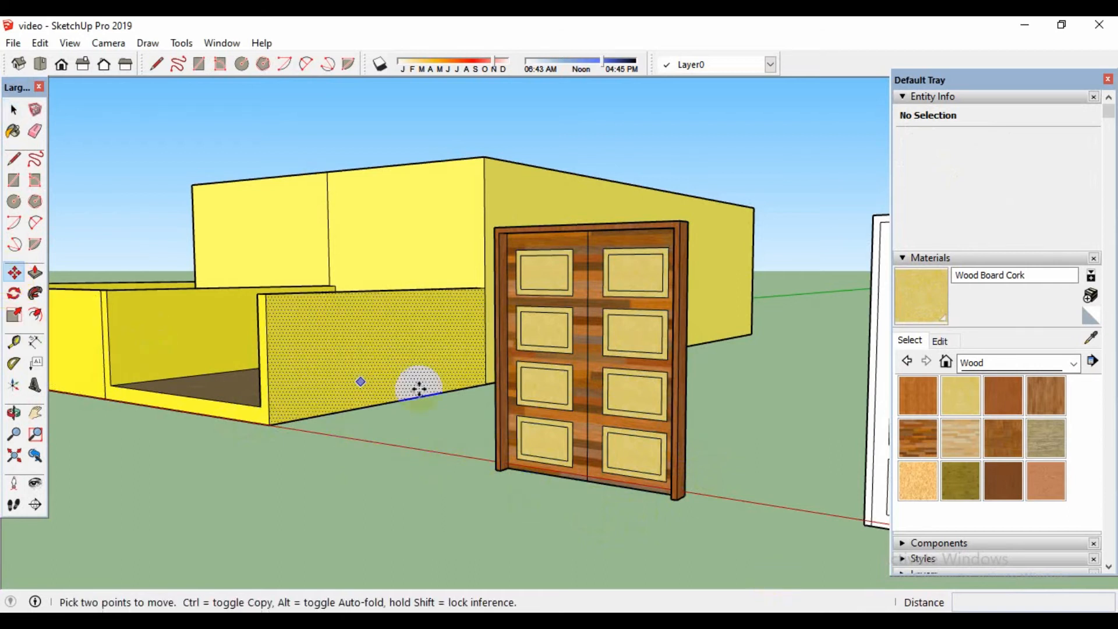
left_click(493, 472)
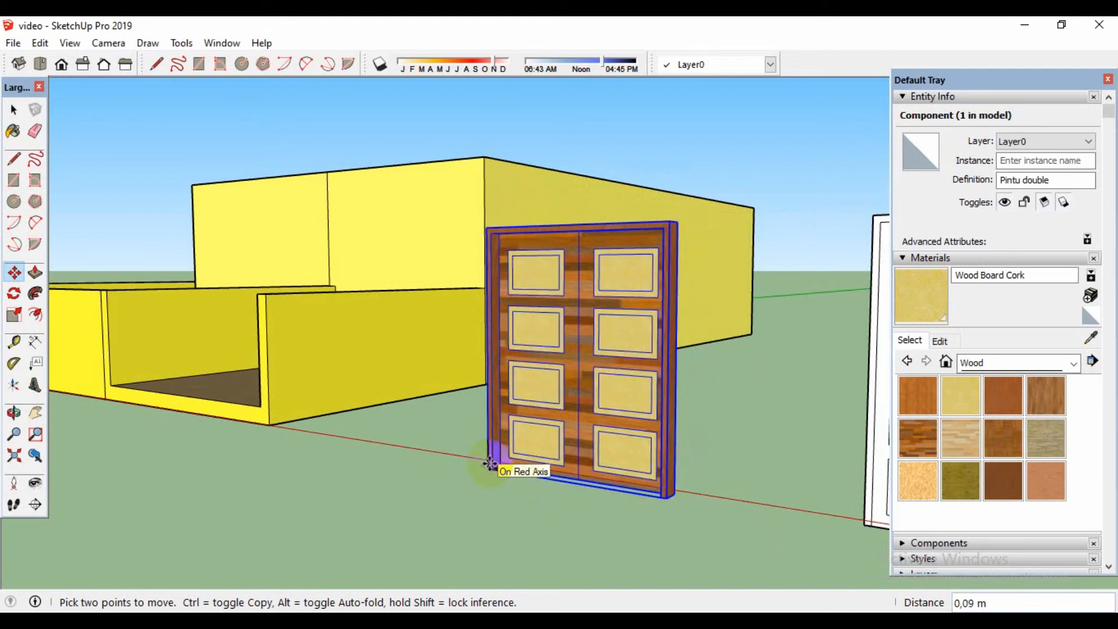
left_click(490, 463)
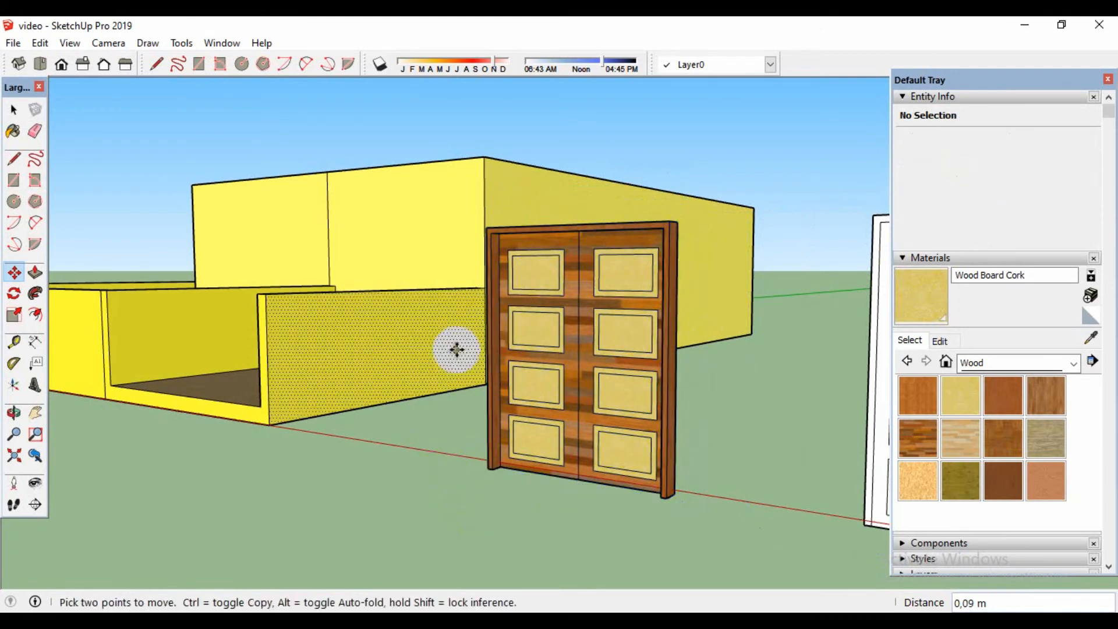
left_click(535, 368)
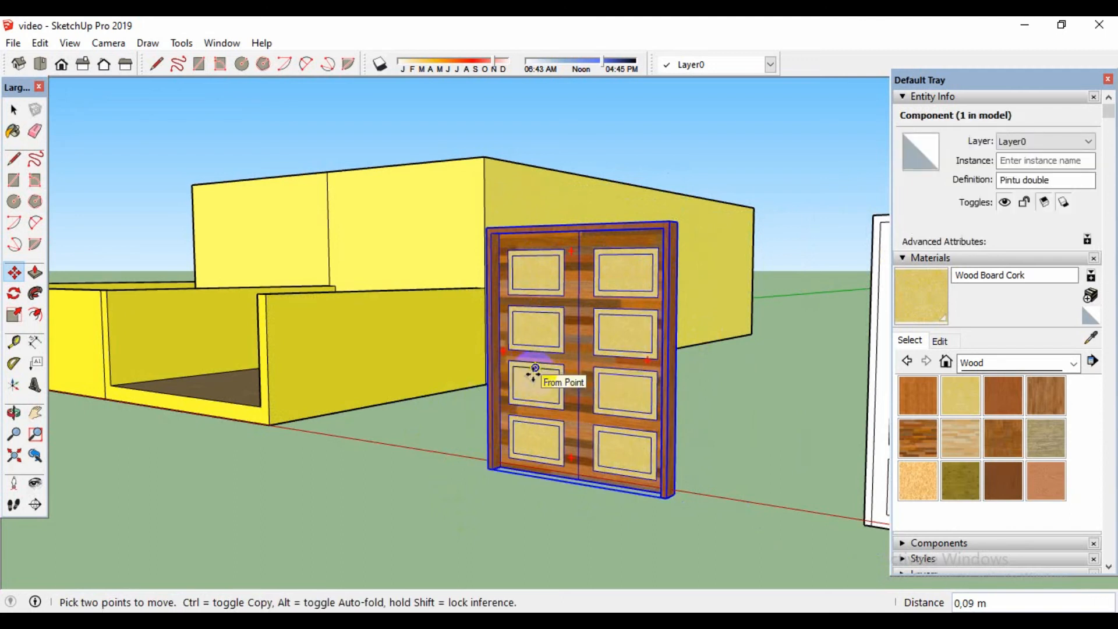
key("Escape")
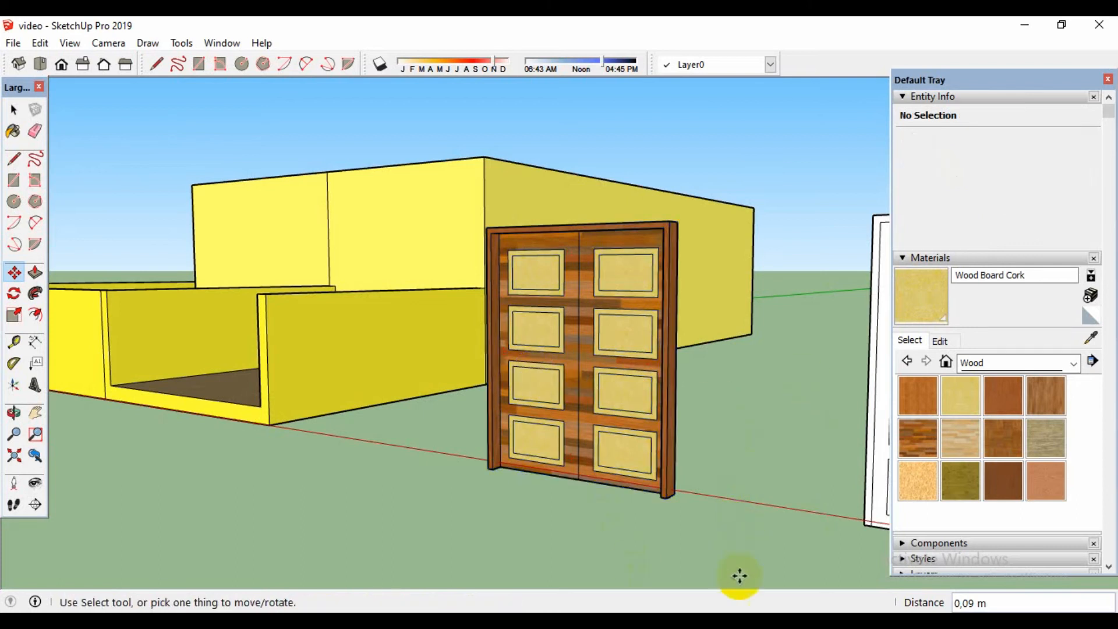
Paint the front face of the four-panel door's frame with Wood Bamboo.
left_click(36, 413)
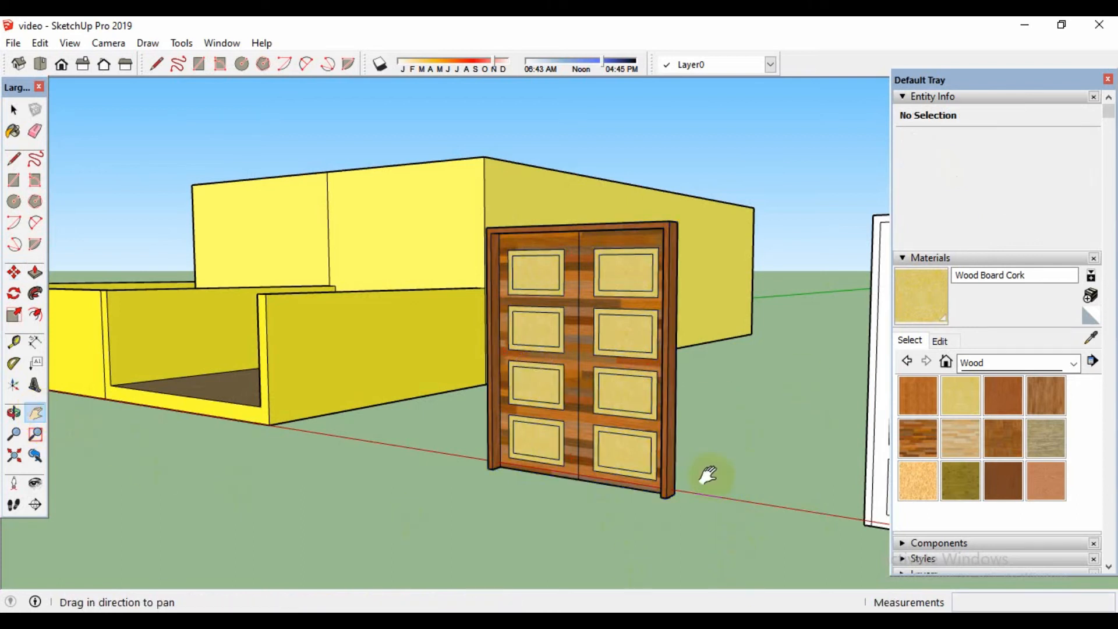
left_click_drag(706, 474, 405, 466)
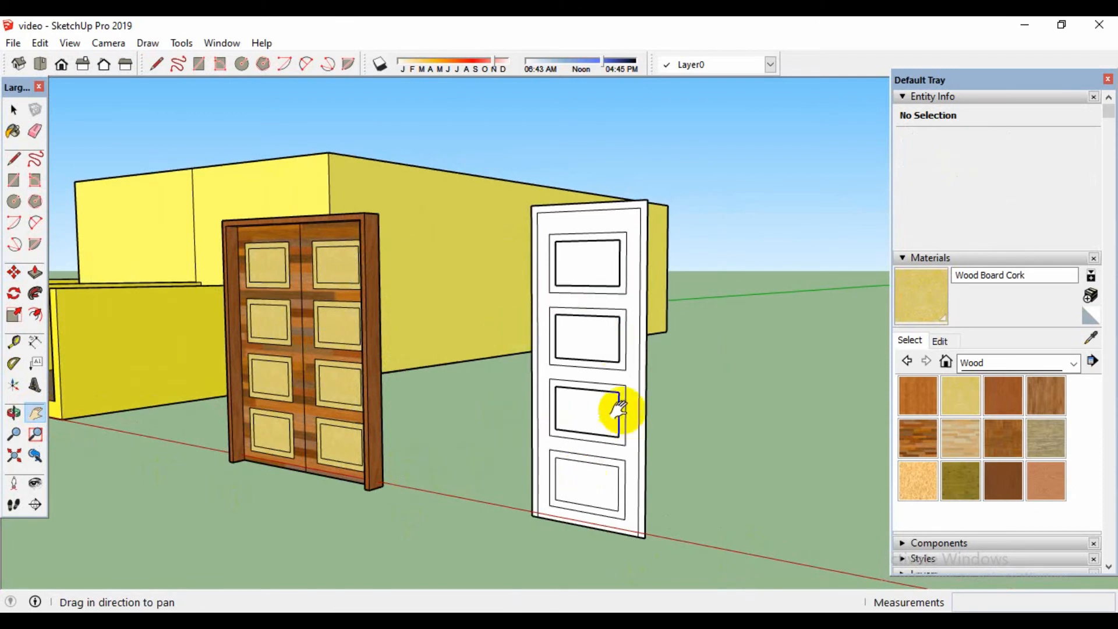
left_click(702, 172)
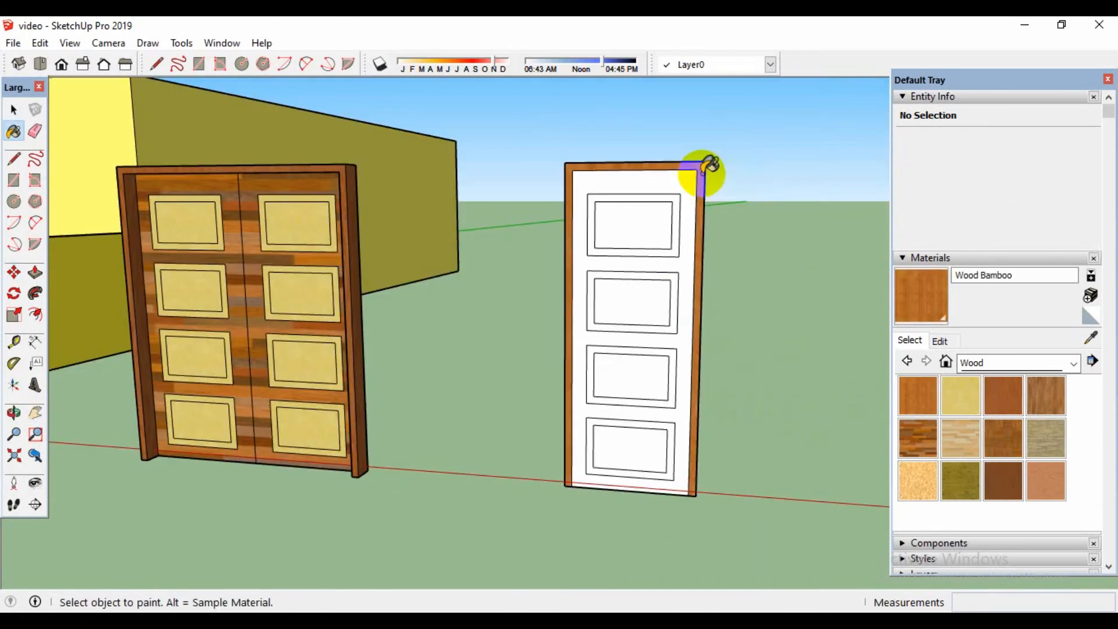
Paint the front face of the four-panel door's leaf, around the panels, with Wood Floor Dark.
left_click(917, 437)
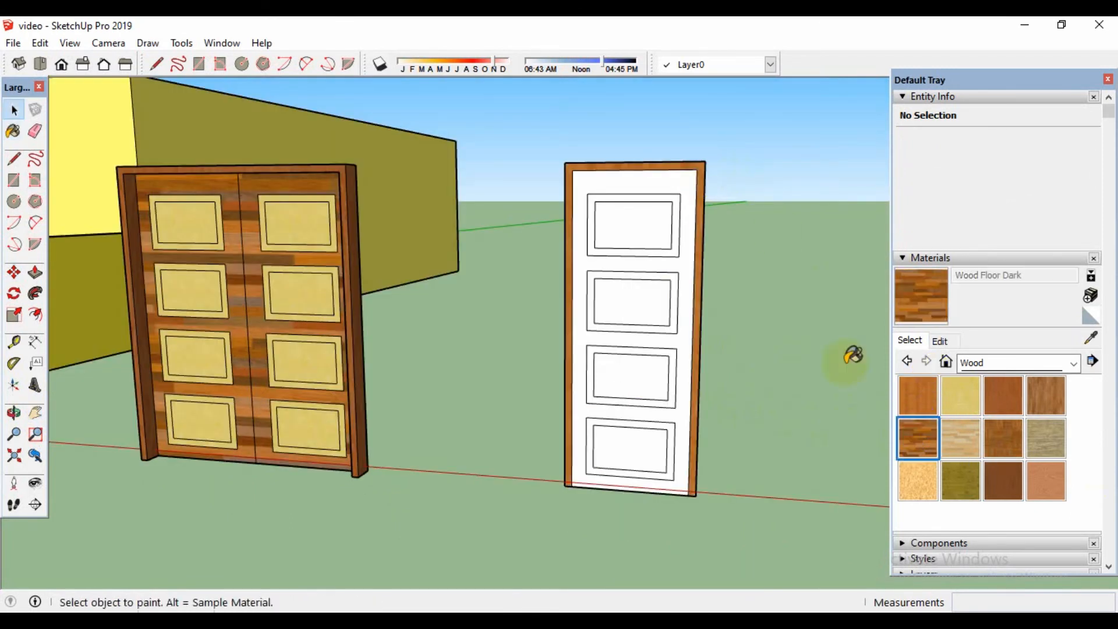
left_click(682, 181)
key("space")
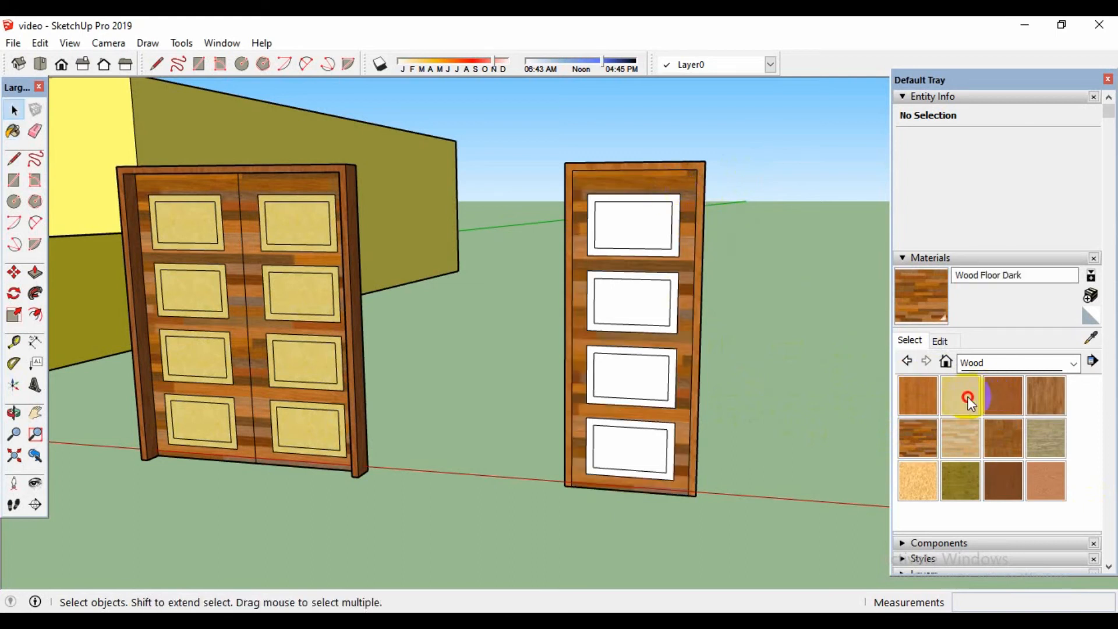
Paint the centres and borders of all four panels on the single door's front with Wood Board Cork.
left_click(969, 399)
left_click(661, 199)
left_click(659, 233)
left_click(656, 275)
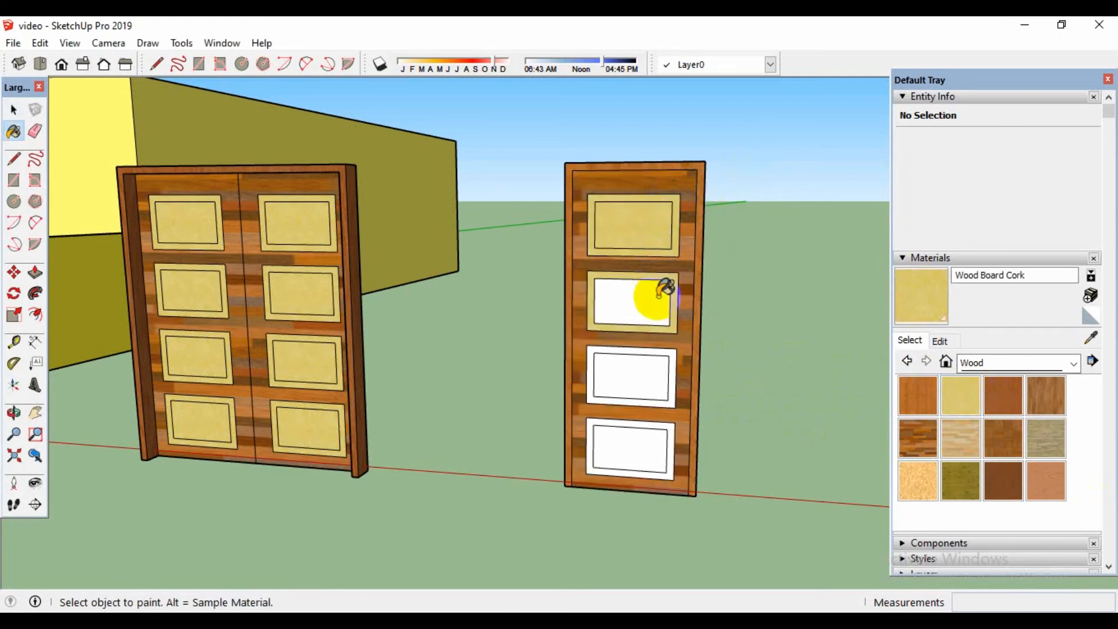
left_click(657, 295)
left_click(648, 371)
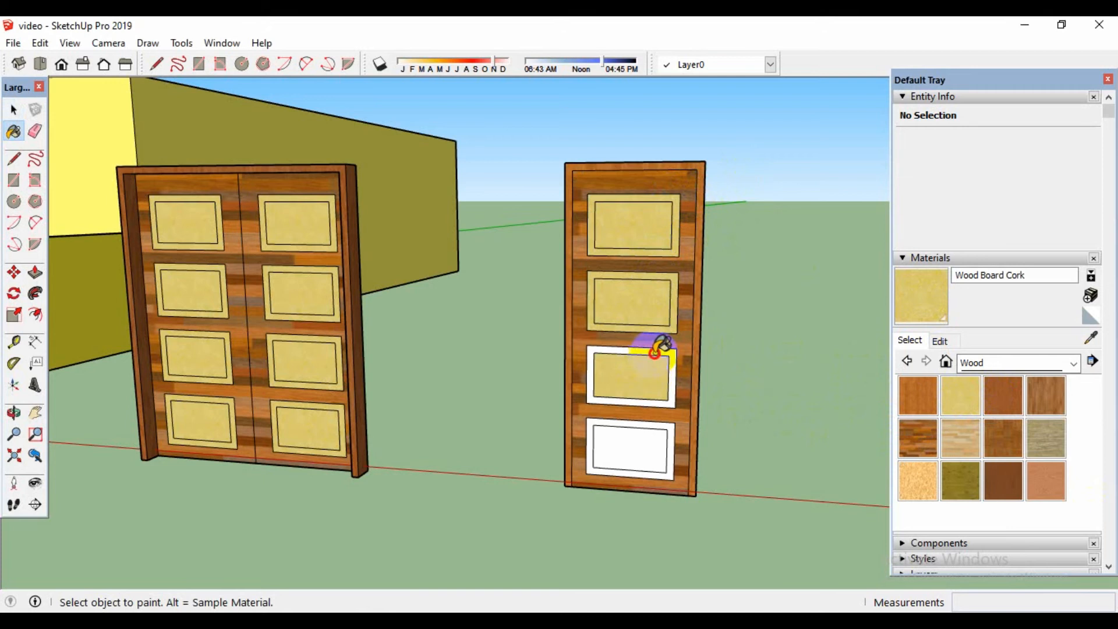
left_click(655, 353)
left_click(642, 434)
left_click(646, 422)
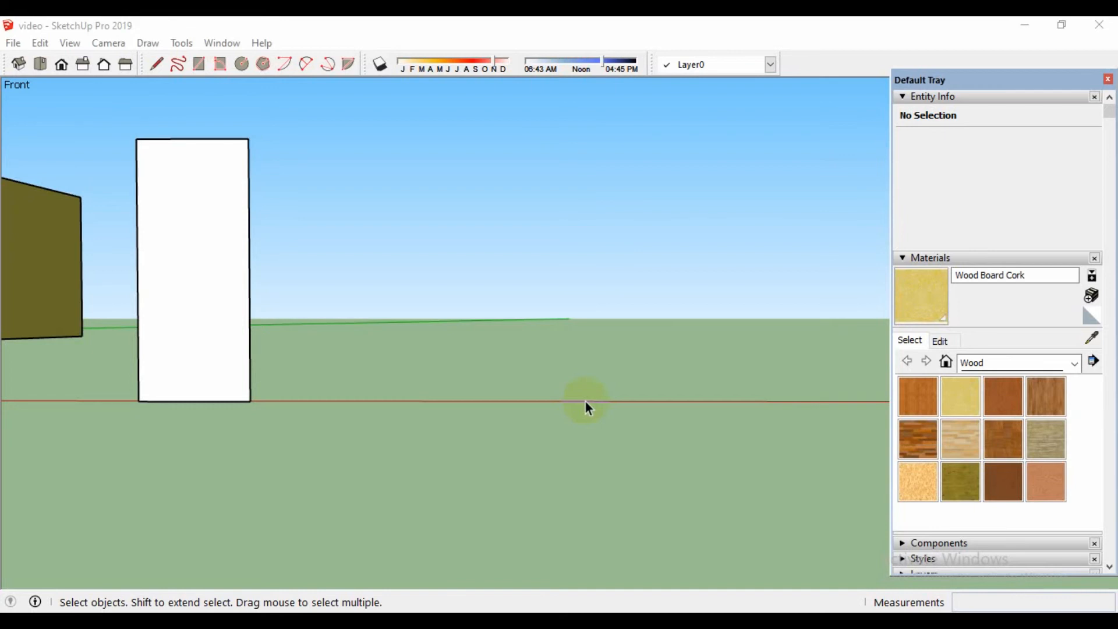
Copy the white upright rectangle about 2,88 m along the red axis, away from the building.
left_click(582, 402)
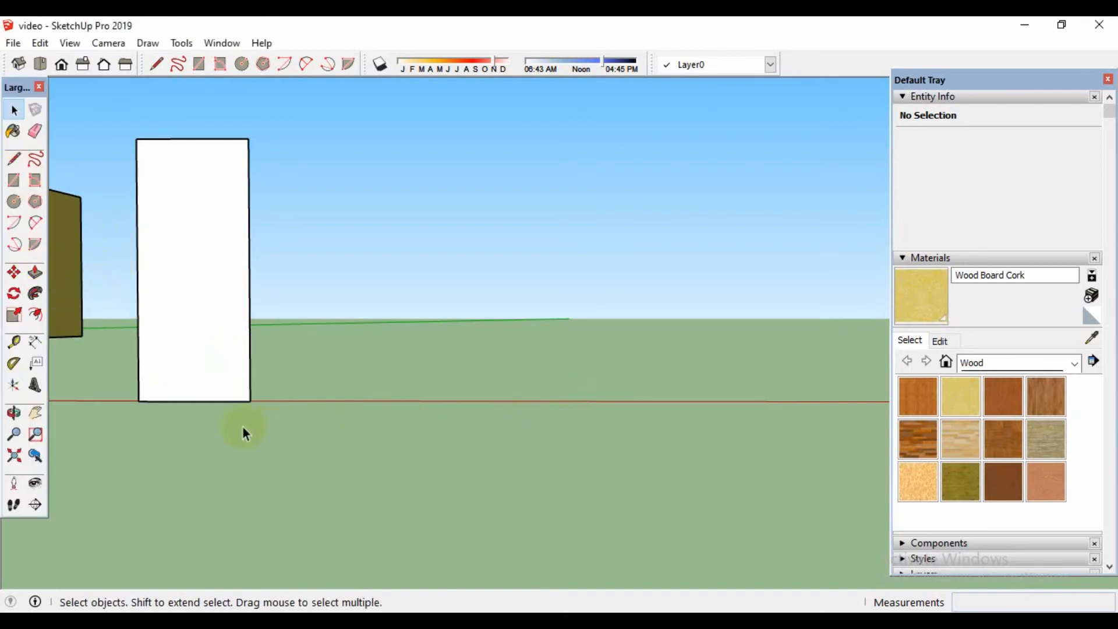
left_click_drag(243, 427, 129, 118)
left_click(16, 273)
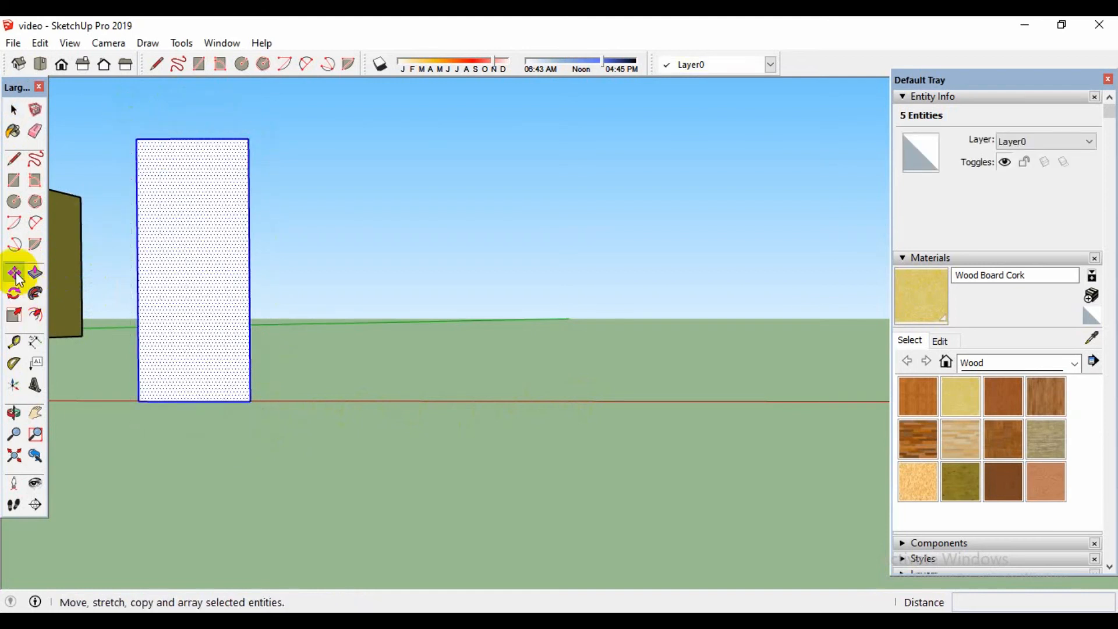
left_click(139, 401)
key("ctrl")
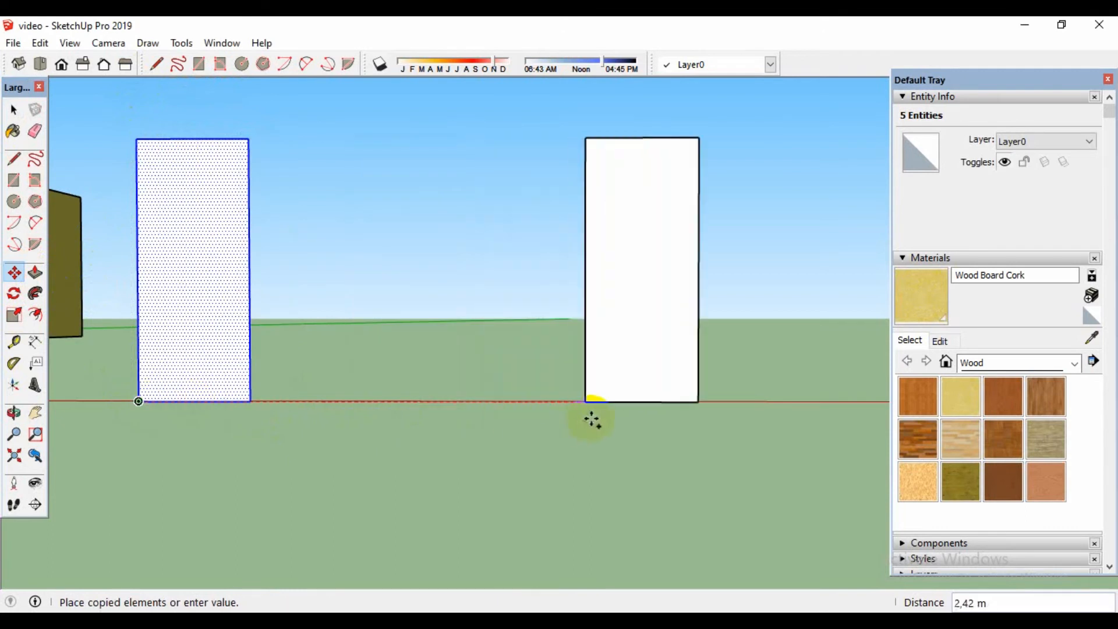
left_click(678, 418)
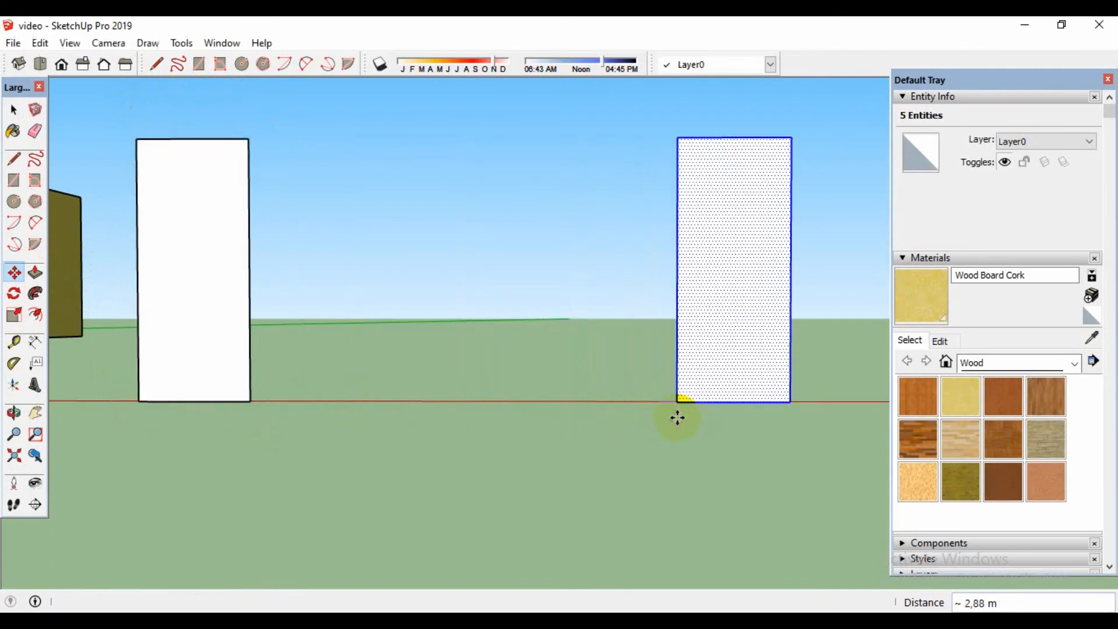
key("space")
left_click(320, 439)
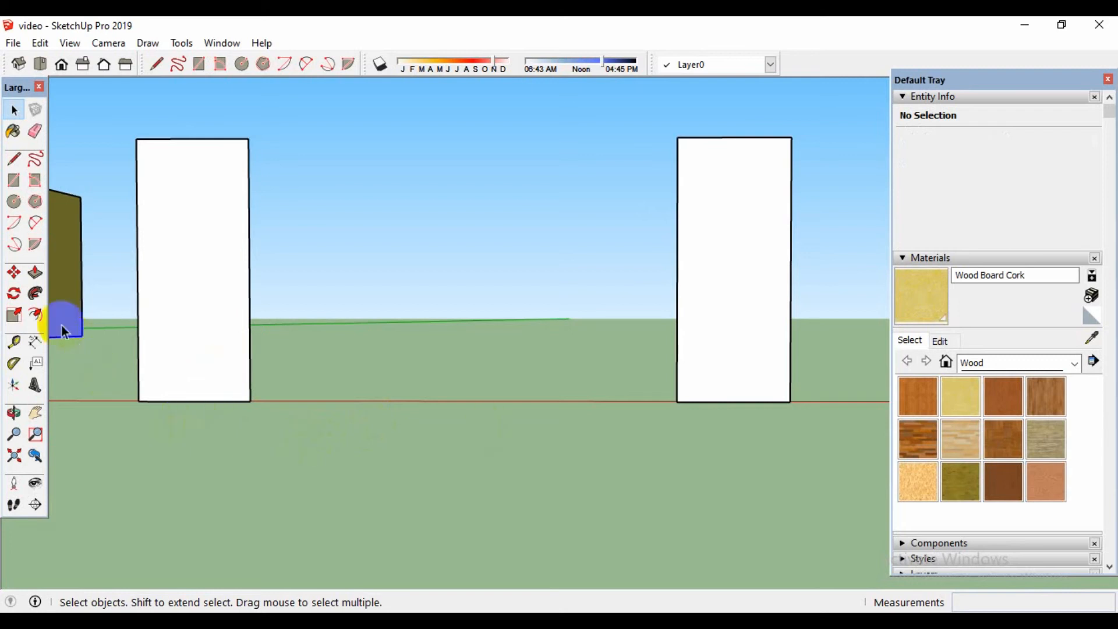
Offset the outline of the rectangle nearer the building outward by 0,1 m, and that new outline outward by another 0,05 m.
left_click(35, 314)
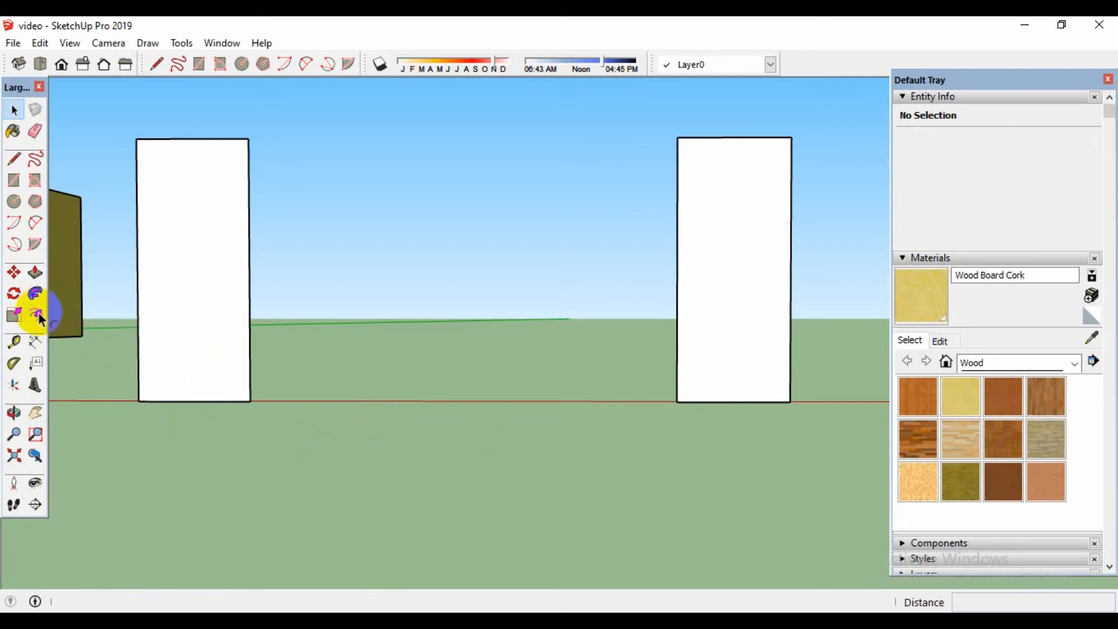
left_click(207, 288)
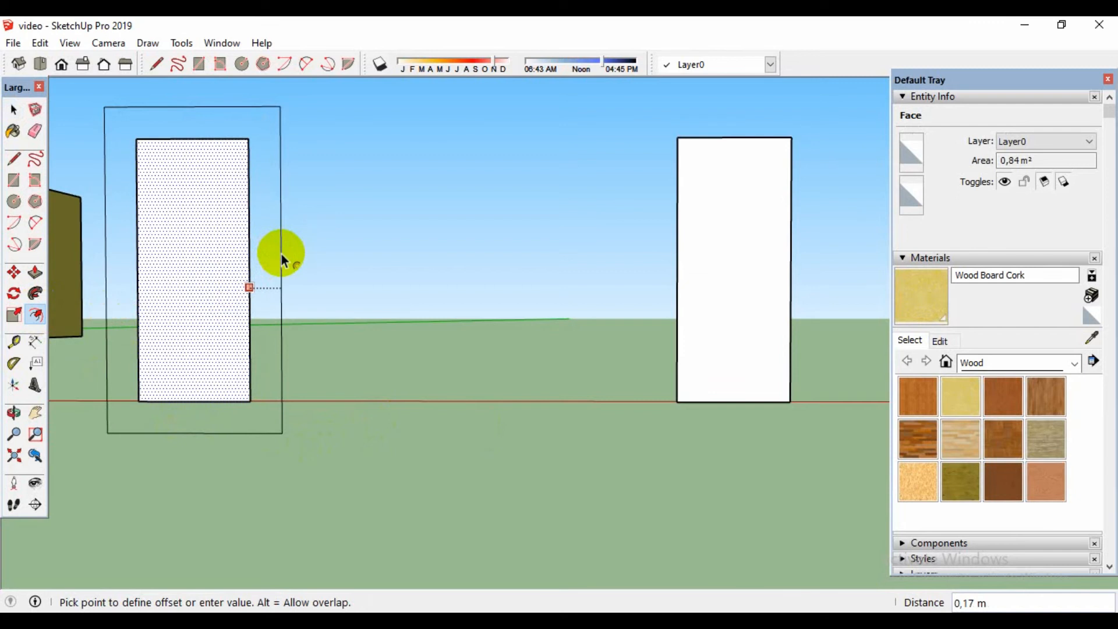
type("0,1")
key("Return")
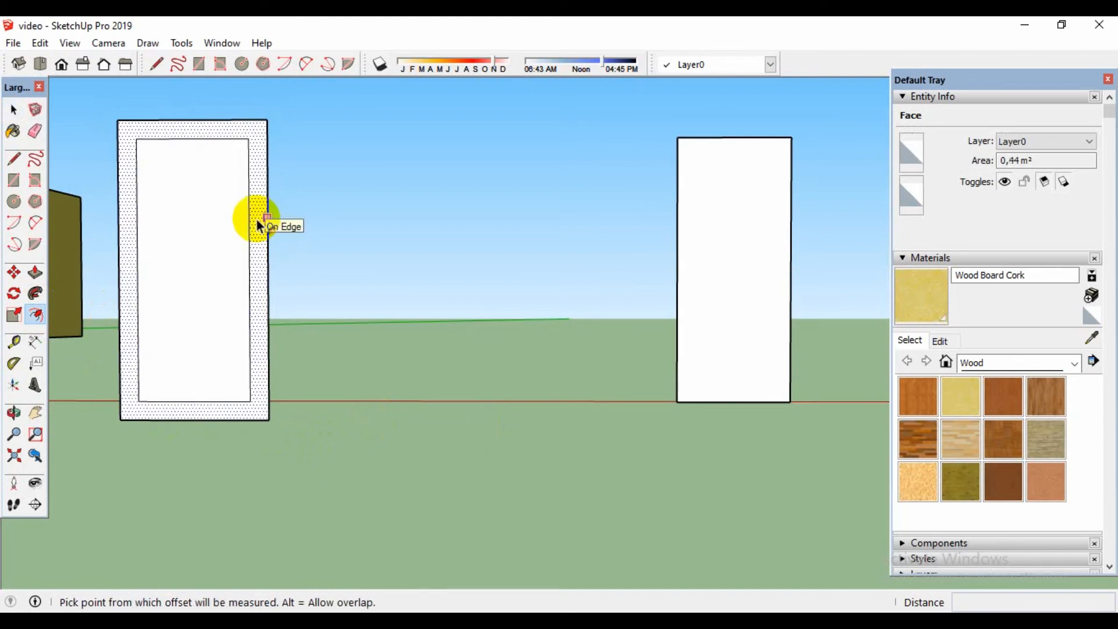
left_click(257, 220)
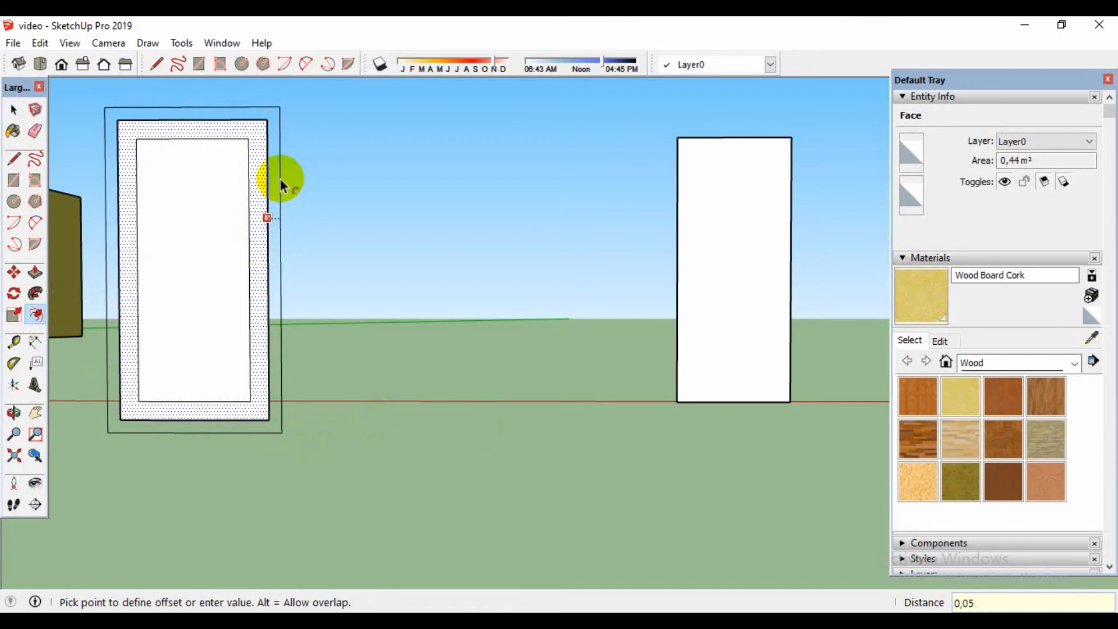
left_click(281, 179)
key("space")
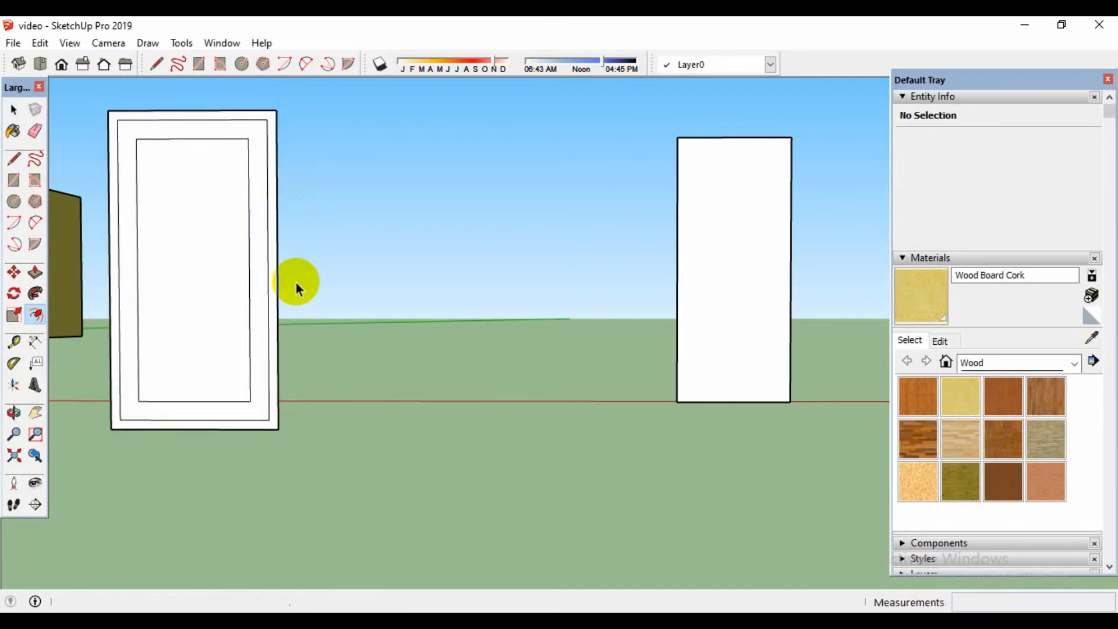
Copy the whole framed rectangle 0,85 m along the red axis so the two window leaves share one central frame strip.
left_click_drag(270, 453, 128, 100)
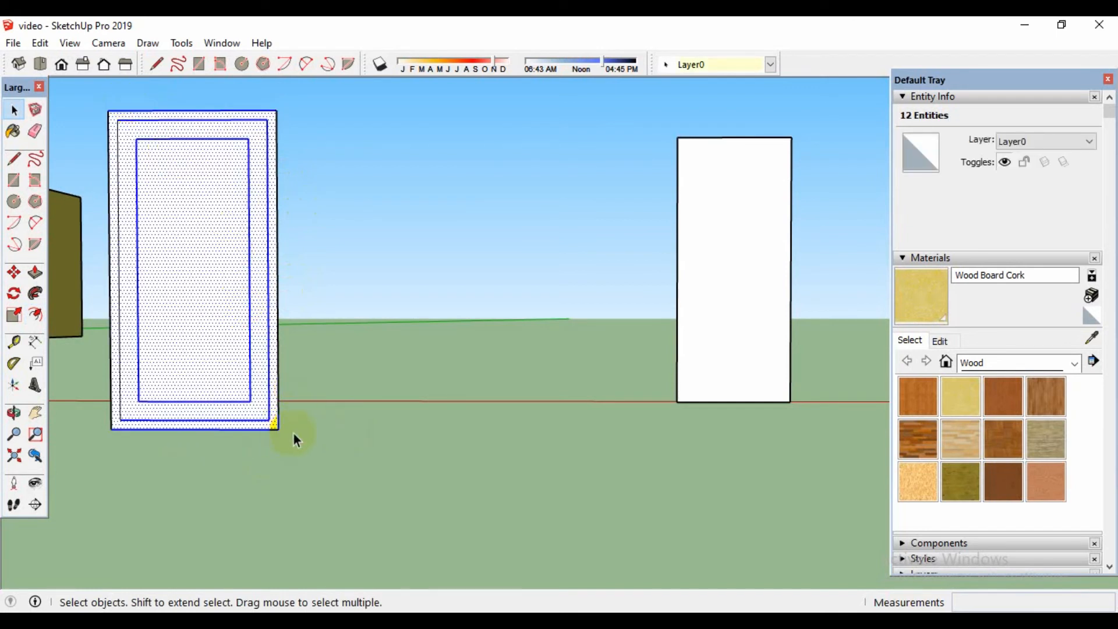
left_click_drag(294, 440, 102, 103)
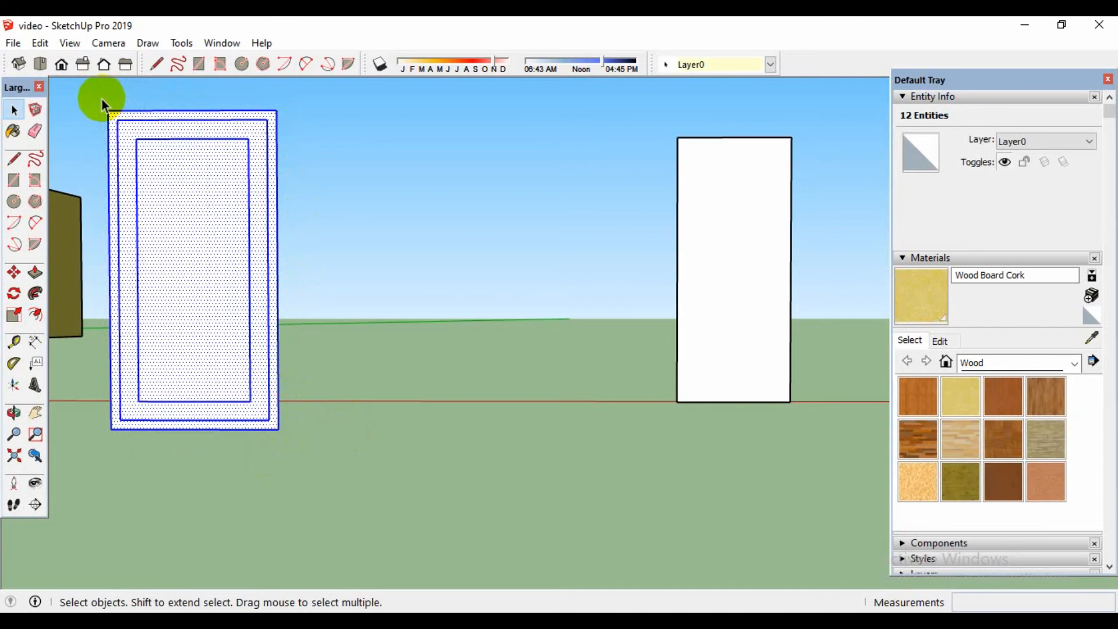
left_click(15, 273)
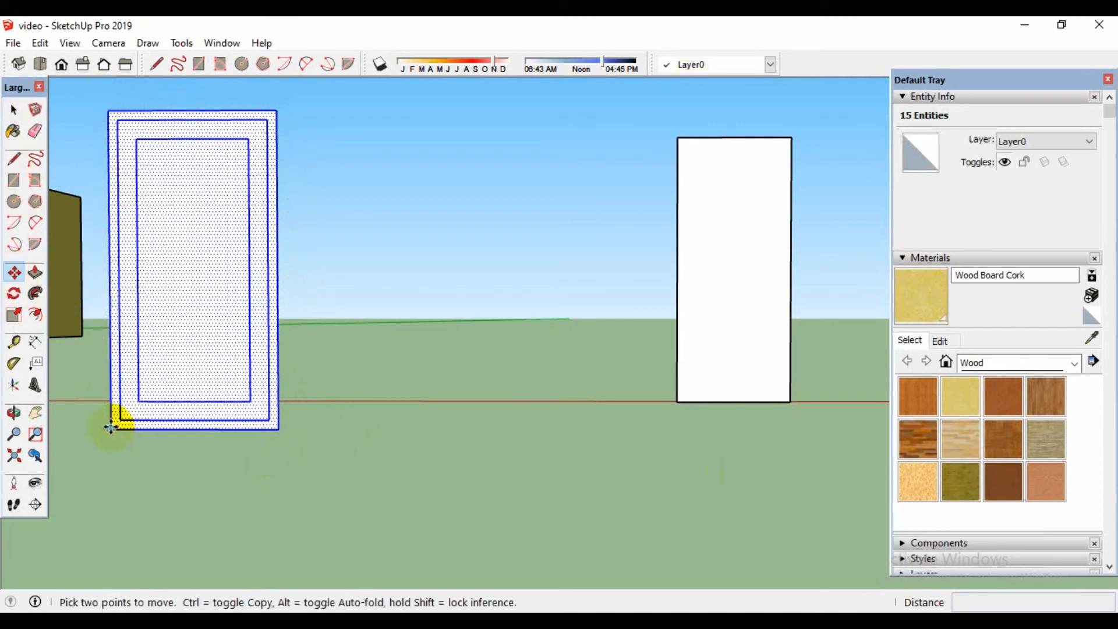
left_click(113, 427)
key("ctrl")
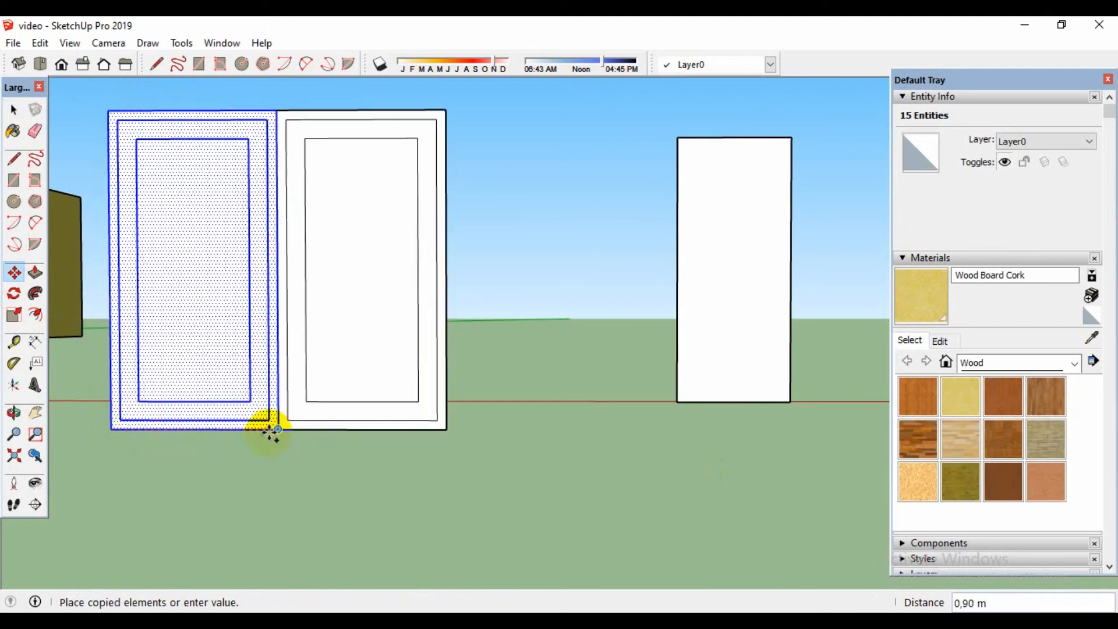
scroll(269, 433, "up", 3)
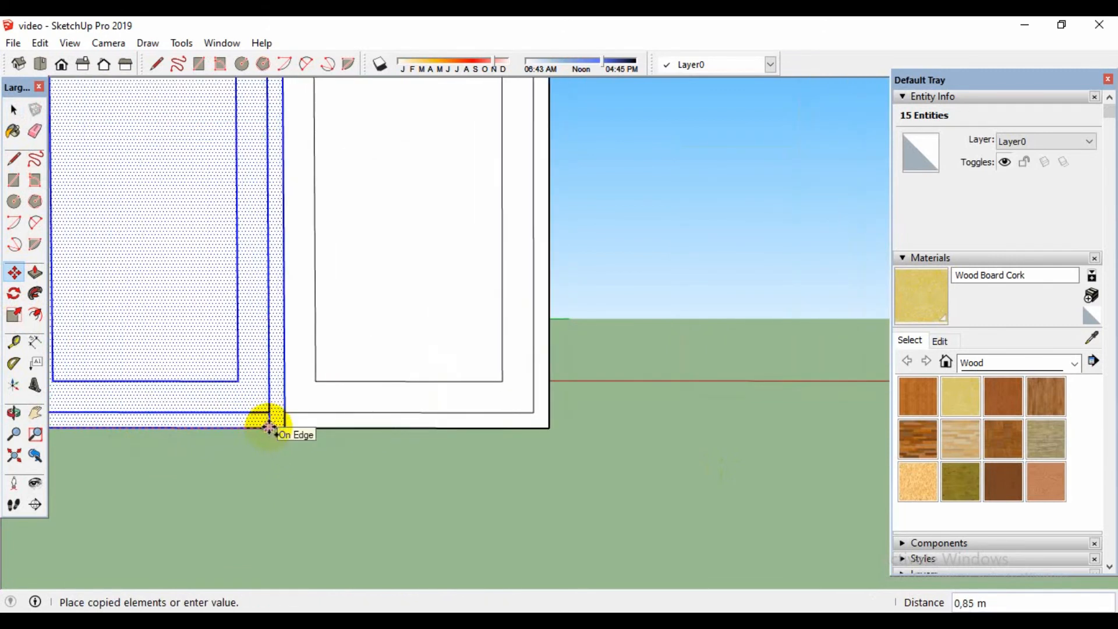
left_click(269, 430)
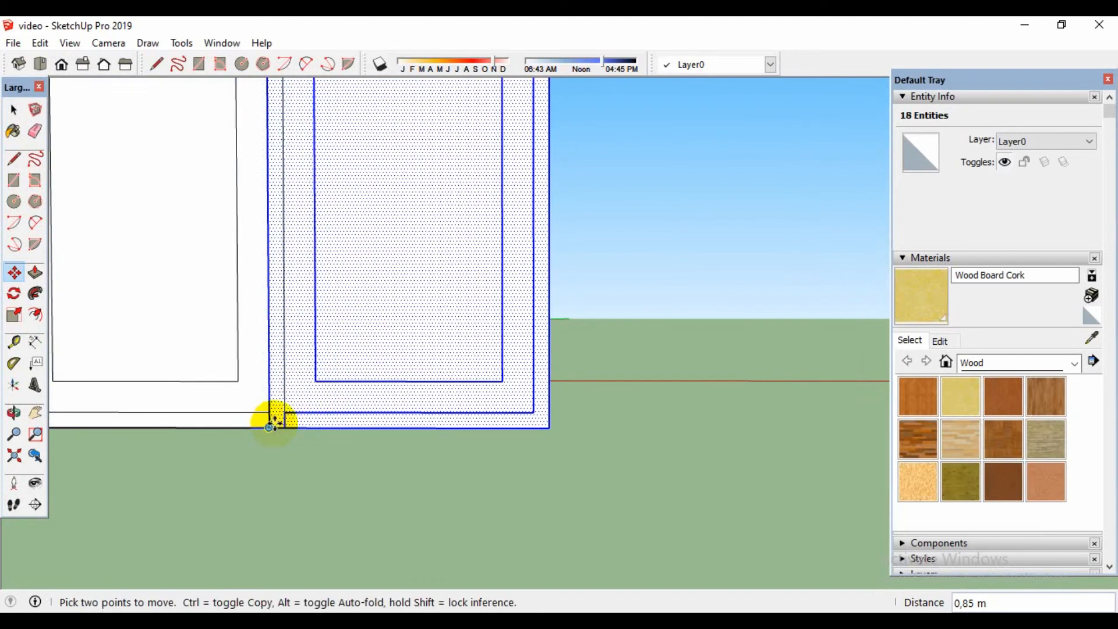
scroll(324, 494, "down", 1)
scroll(324, 494, "down", 3)
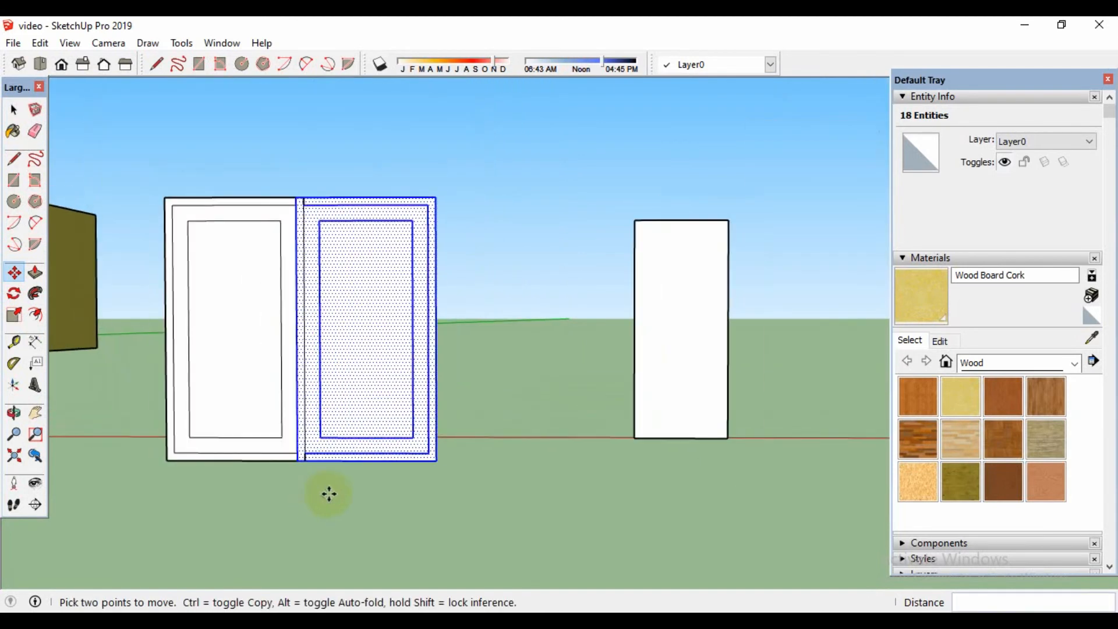
key("space")
left_click(362, 489)
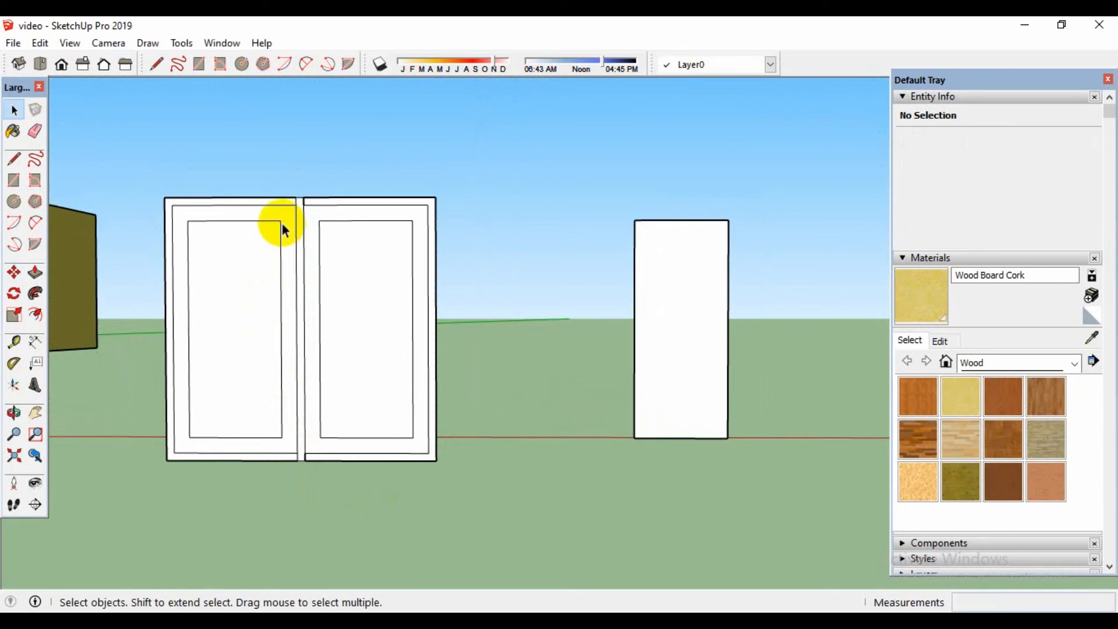
Delete the short leftover edges crossing the frame at the upper and lower ends of the window's central strip.
scroll(282, 228, "up", 4)
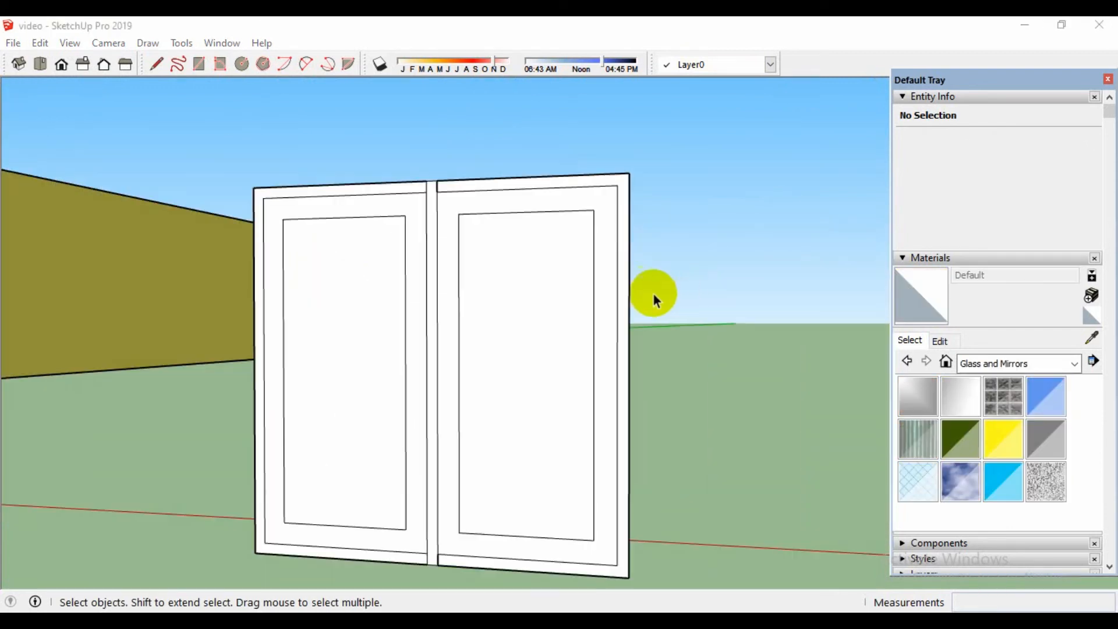
left_click(436, 190)
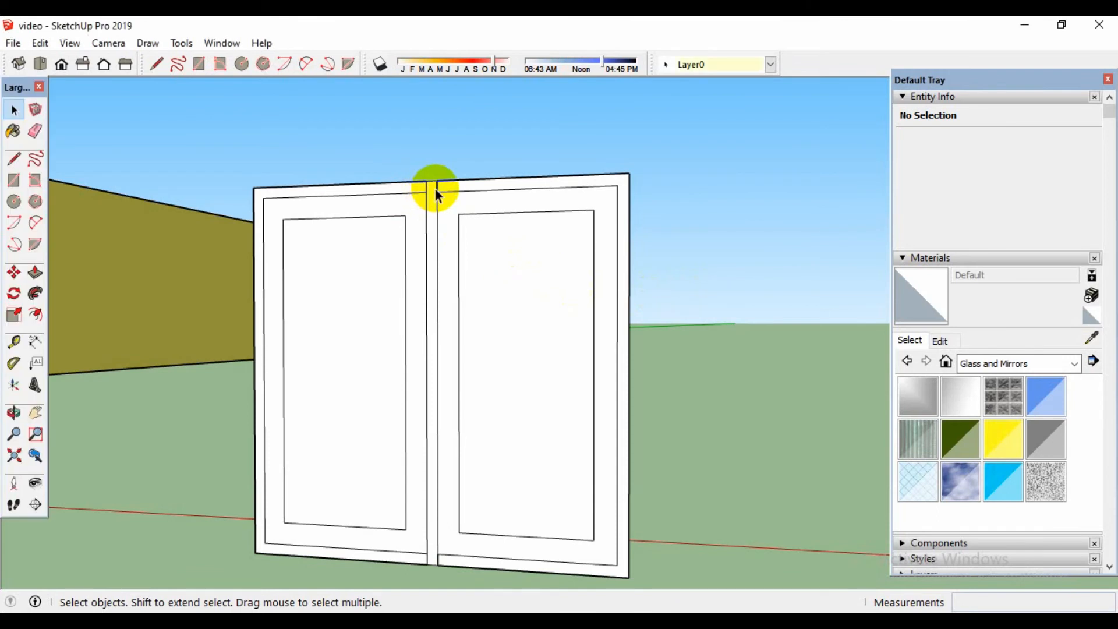
left_click(435, 561)
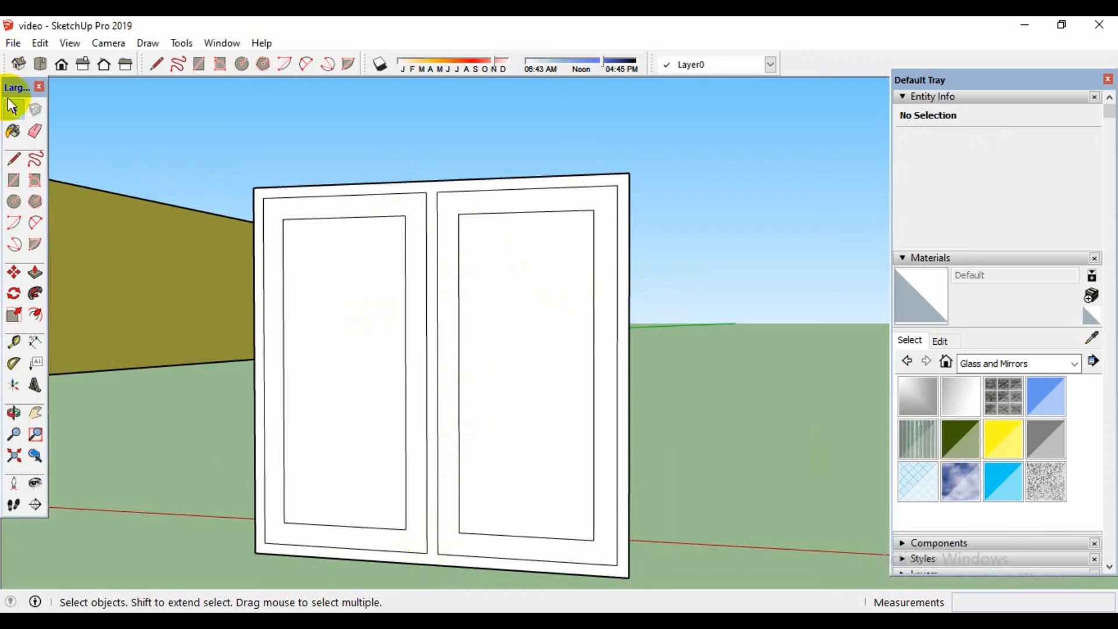
Paint the window's outer frame with Wood Veneer 01 and the frames of both leaves with Wood Floor Dark.
left_click(14, 135)
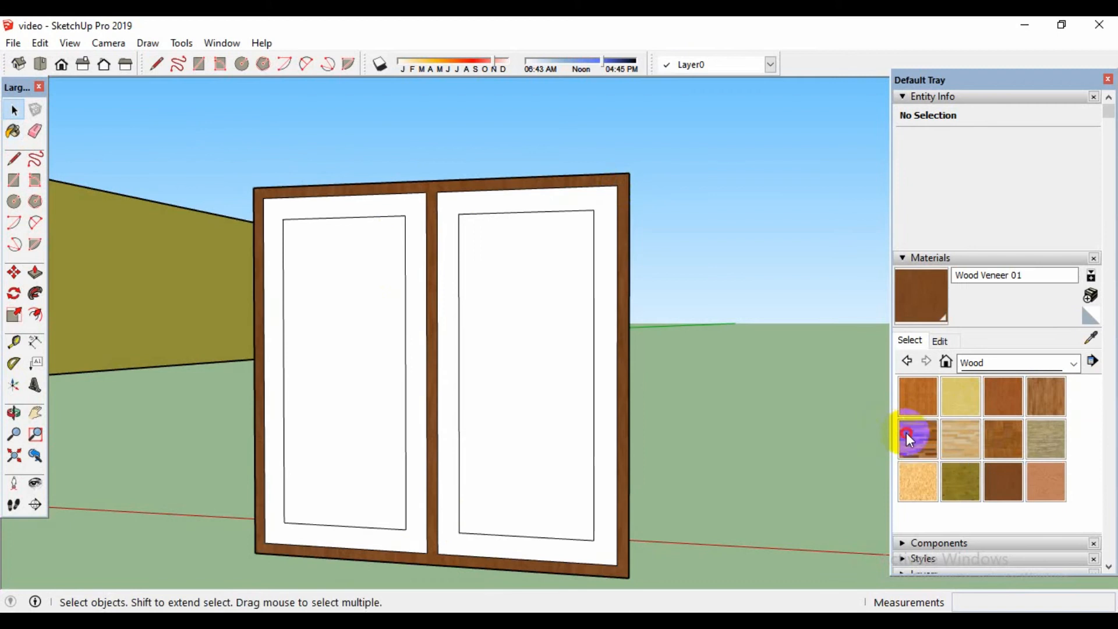
left_click(907, 432)
left_click(592, 200)
left_click(387, 208)
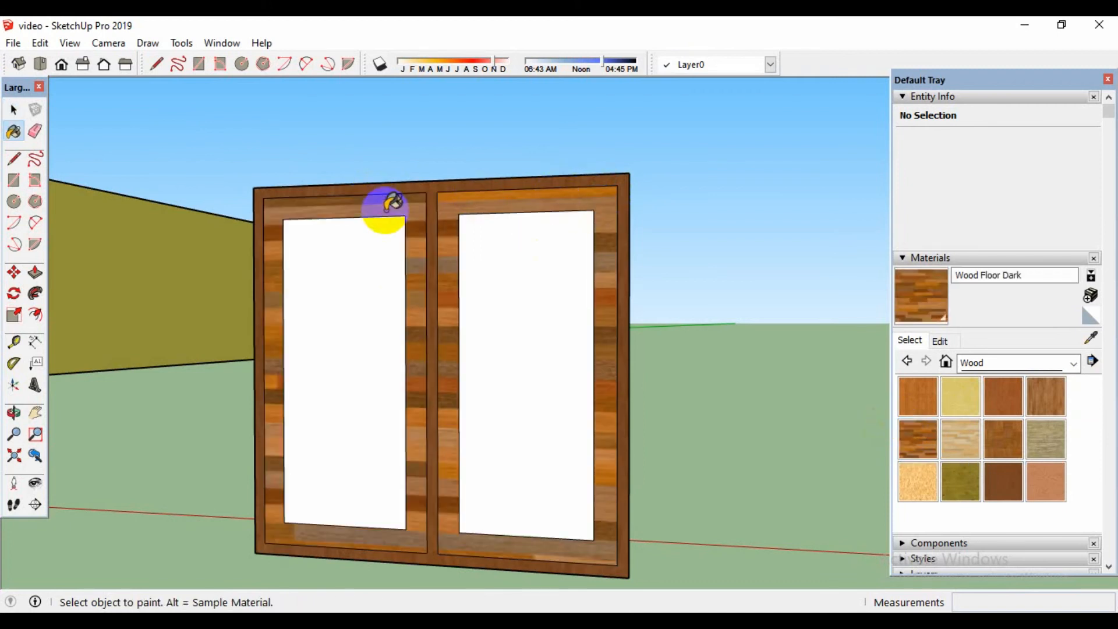
key("space")
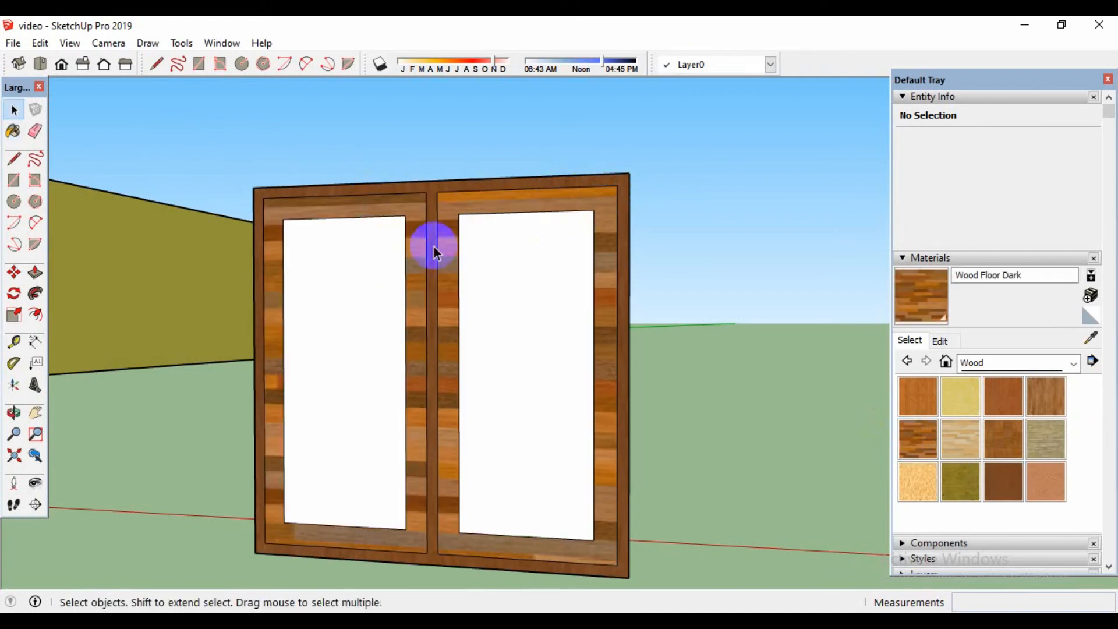
Paint both window panes with Translucent Glass Gray from the Glass and Mirrors materials.
left_click(1073, 366)
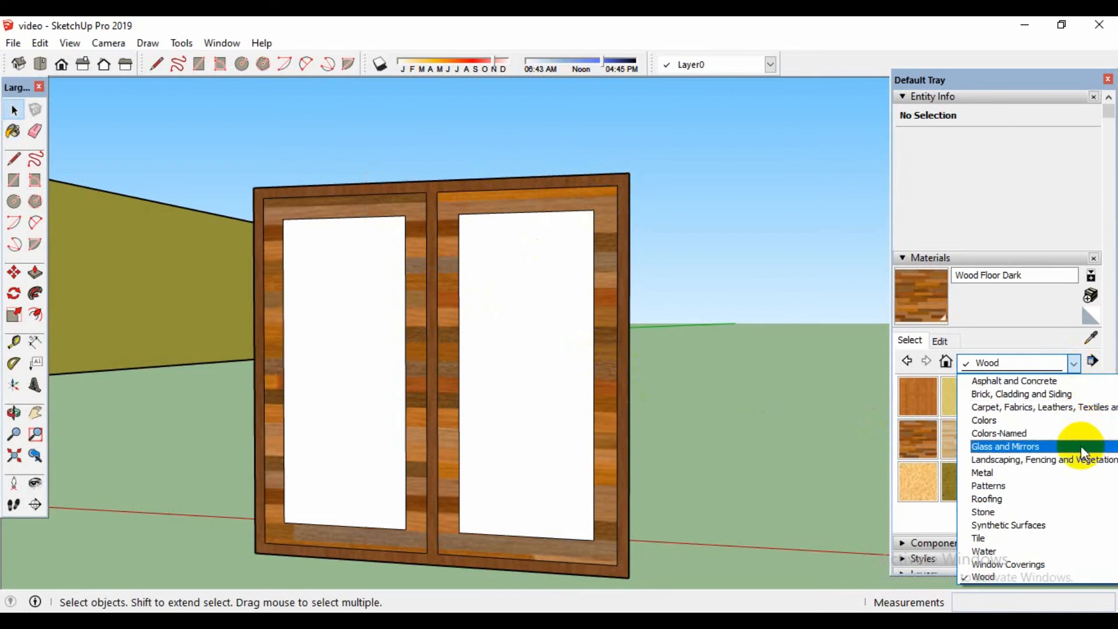
left_click(1081, 446)
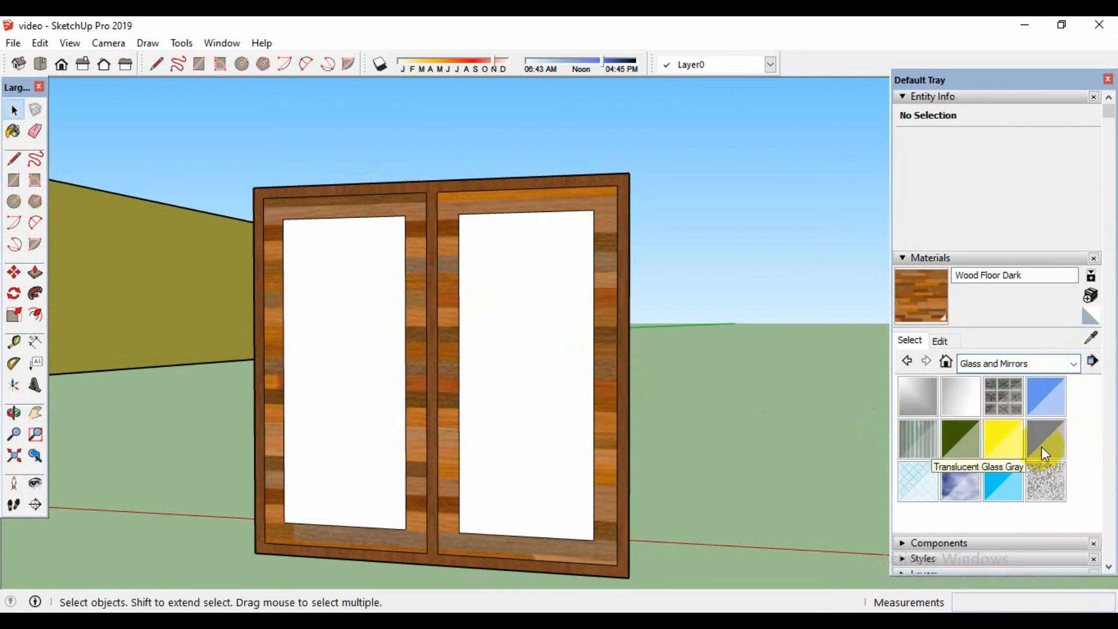
left_click(1042, 446)
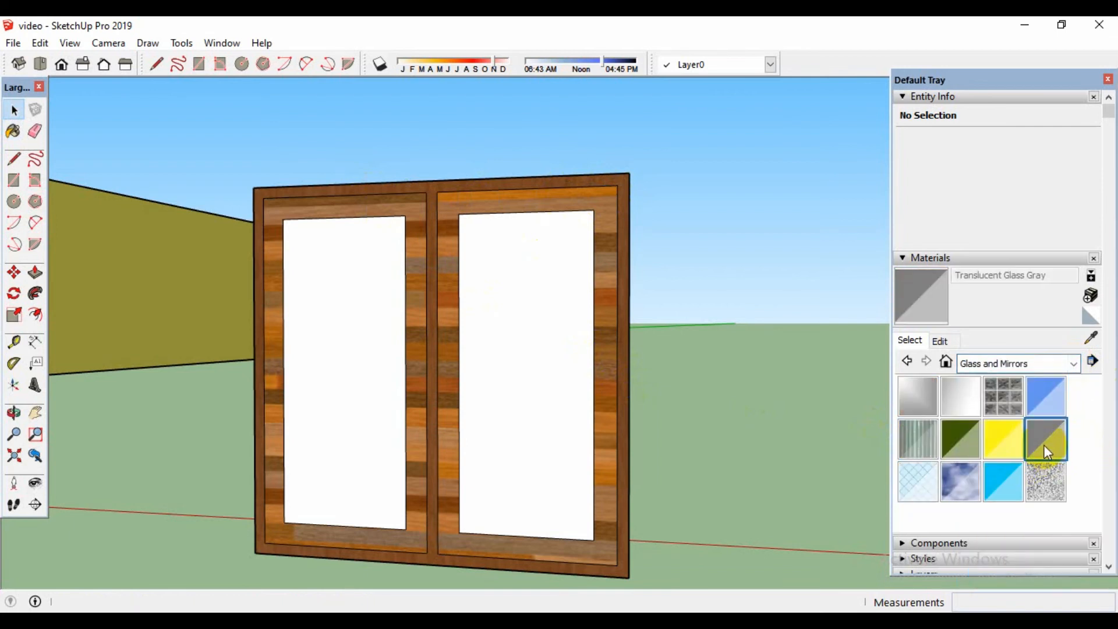
left_click(549, 375)
left_click(387, 297)
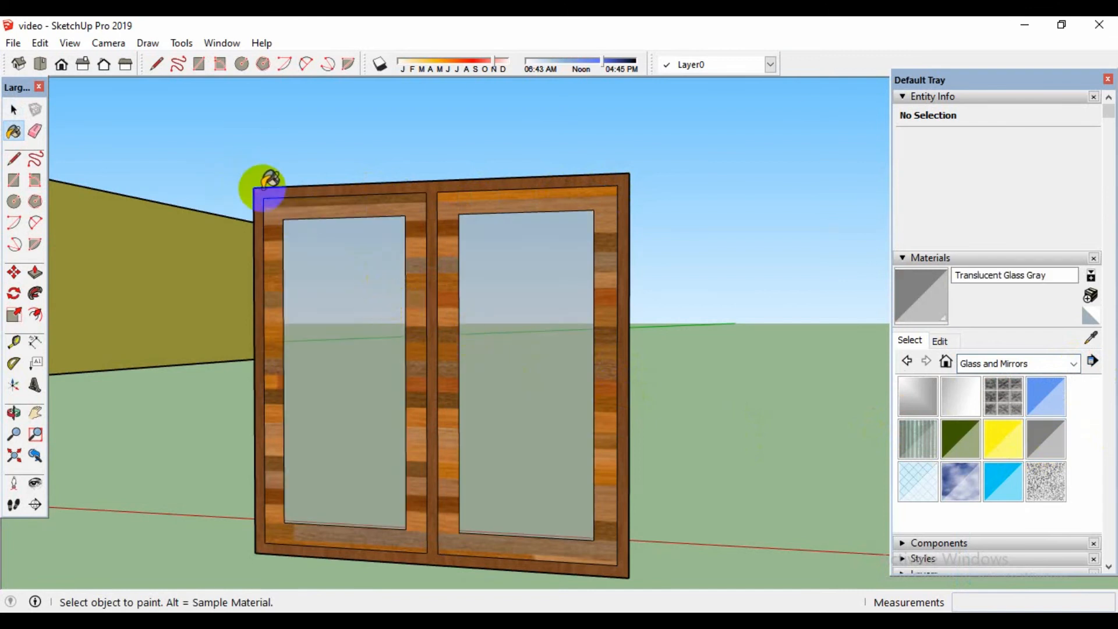
key("space")
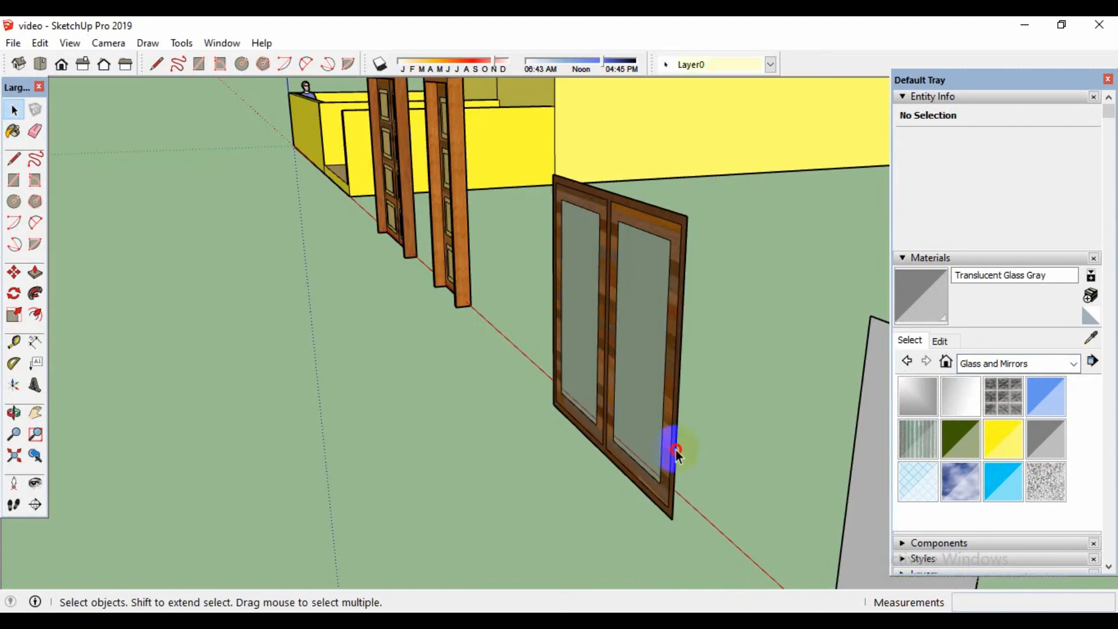
Push/Pull the window's outer frame, including the central strip, to a depth of 0,15 m.
left_click(579, 383)
left_click(617, 201)
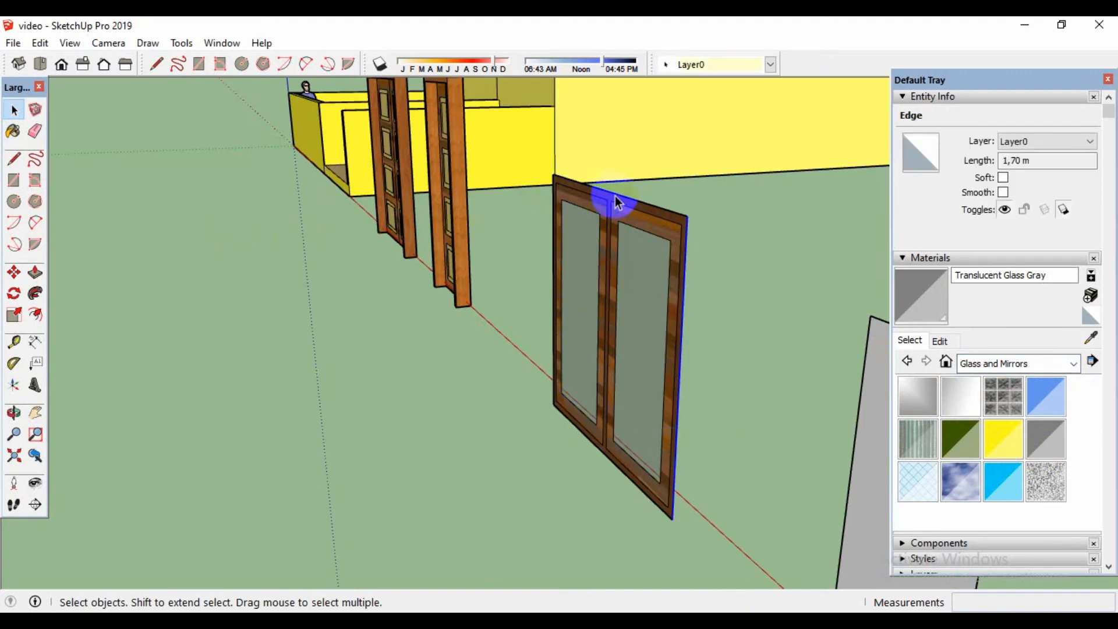
left_click(559, 213)
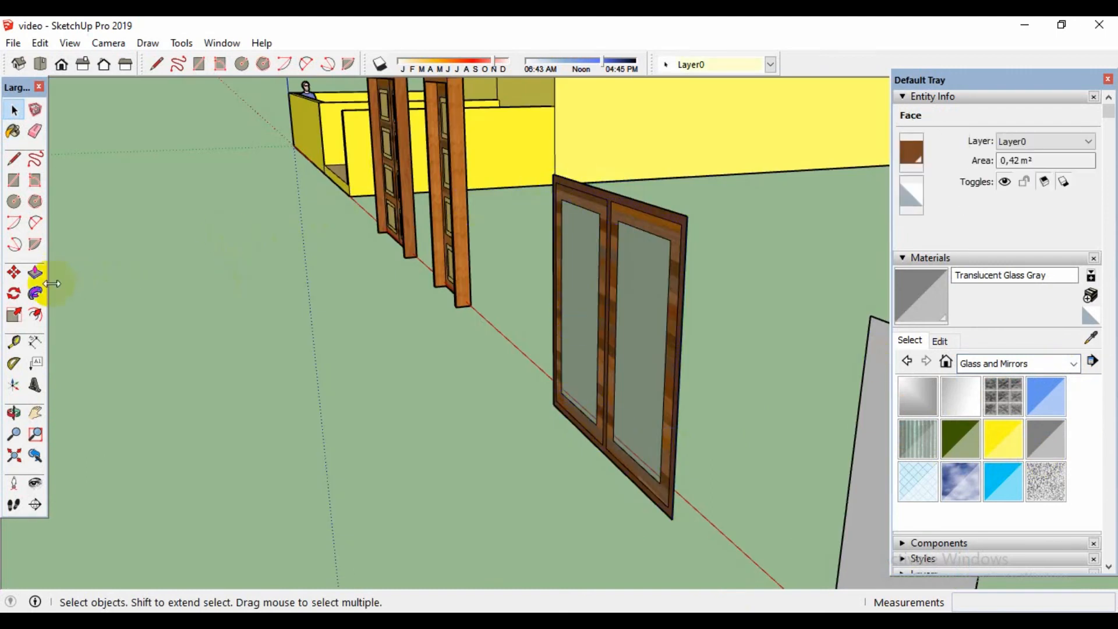
left_click(35, 272)
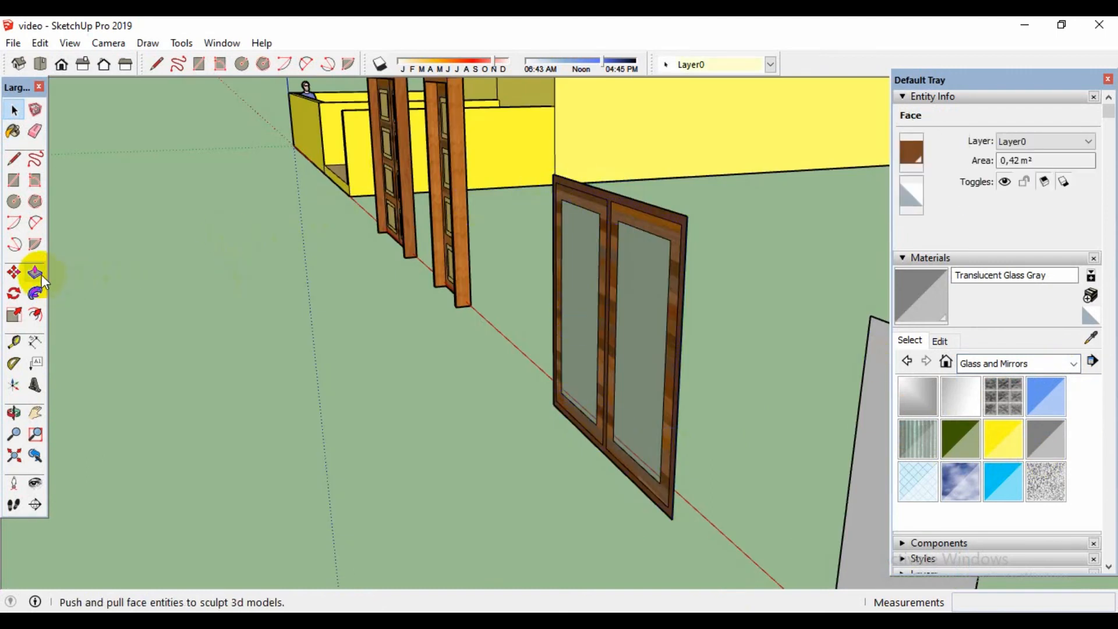
left_click(653, 209)
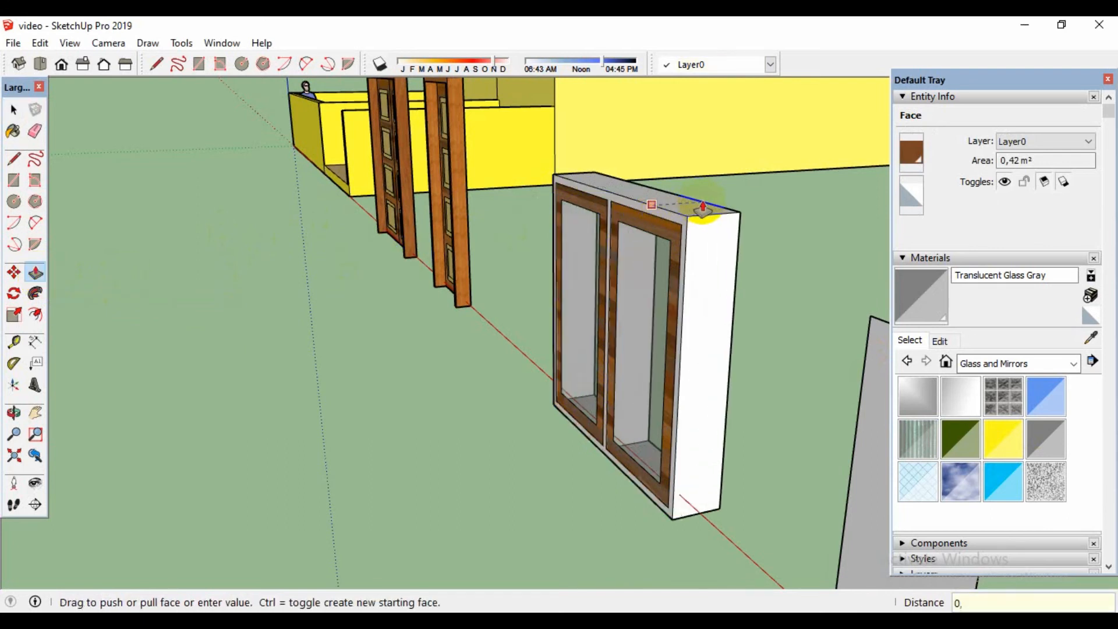
left_click(702, 209)
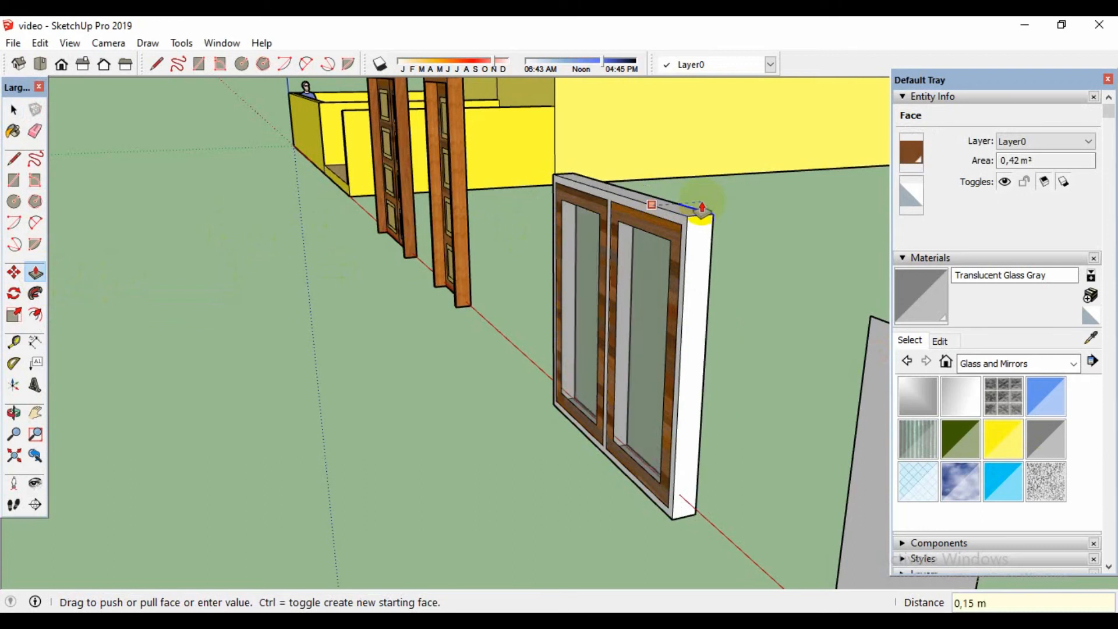
key("space")
Push/Pull the wooden frames of both window leaves by 0,03 m, creating a new starting face.
middle_click_drag(768, 317, 701, 288)
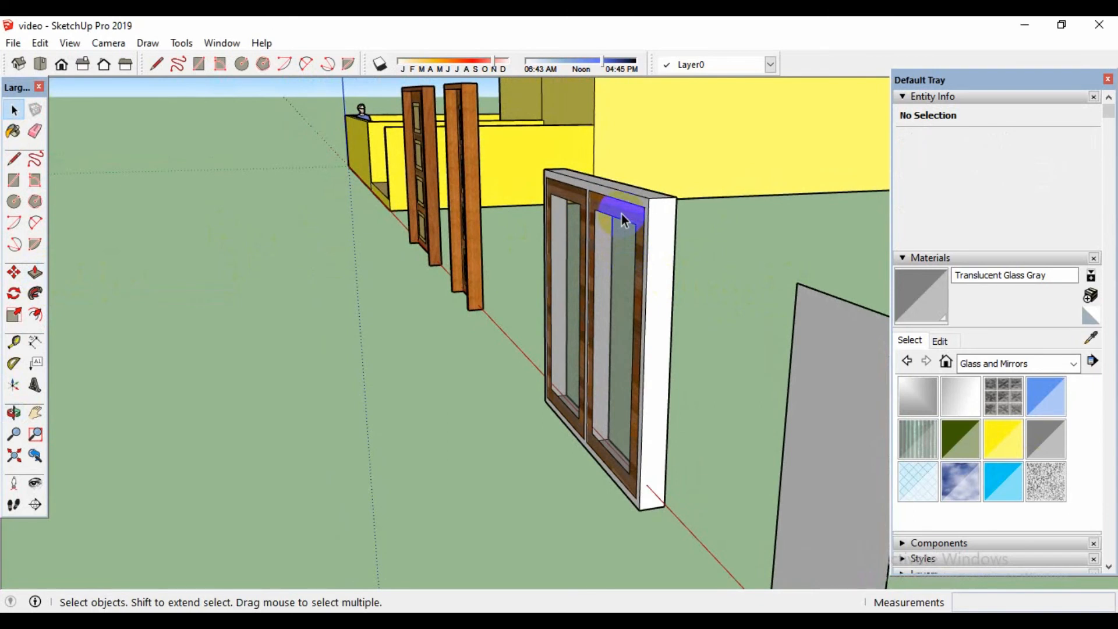
left_click(42, 274)
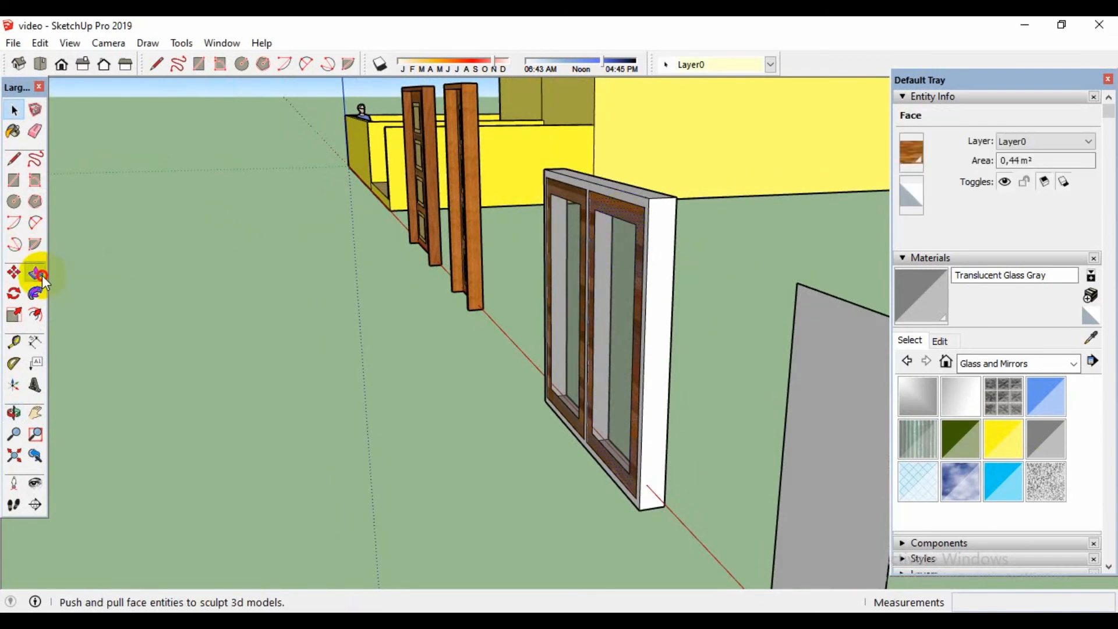
left_click(616, 210)
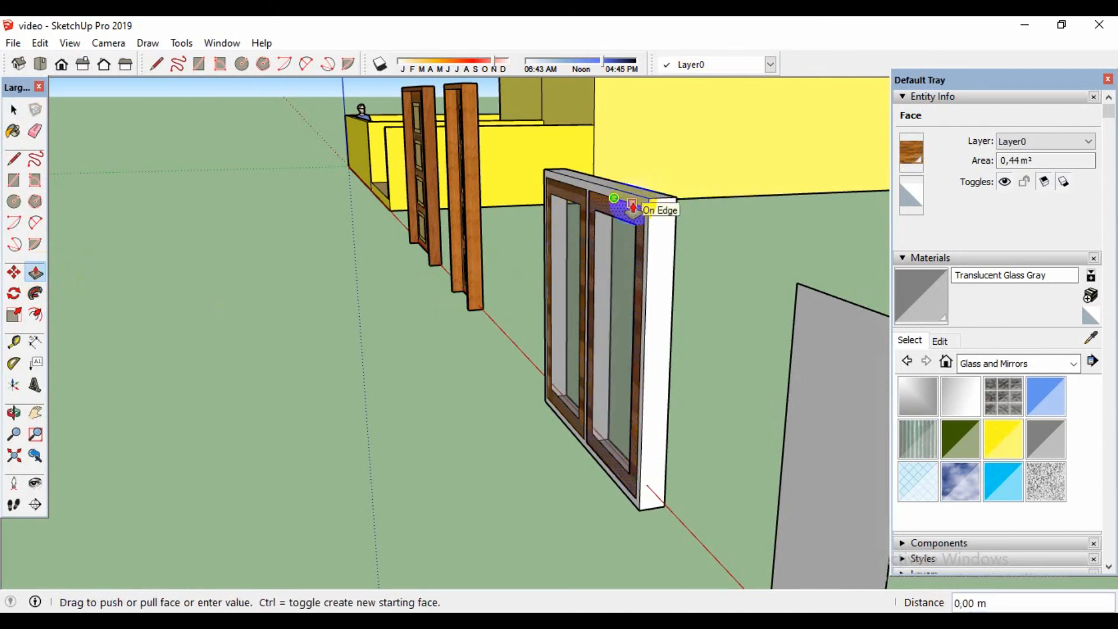
key("ctrl")
type("0,03")
key("Return")
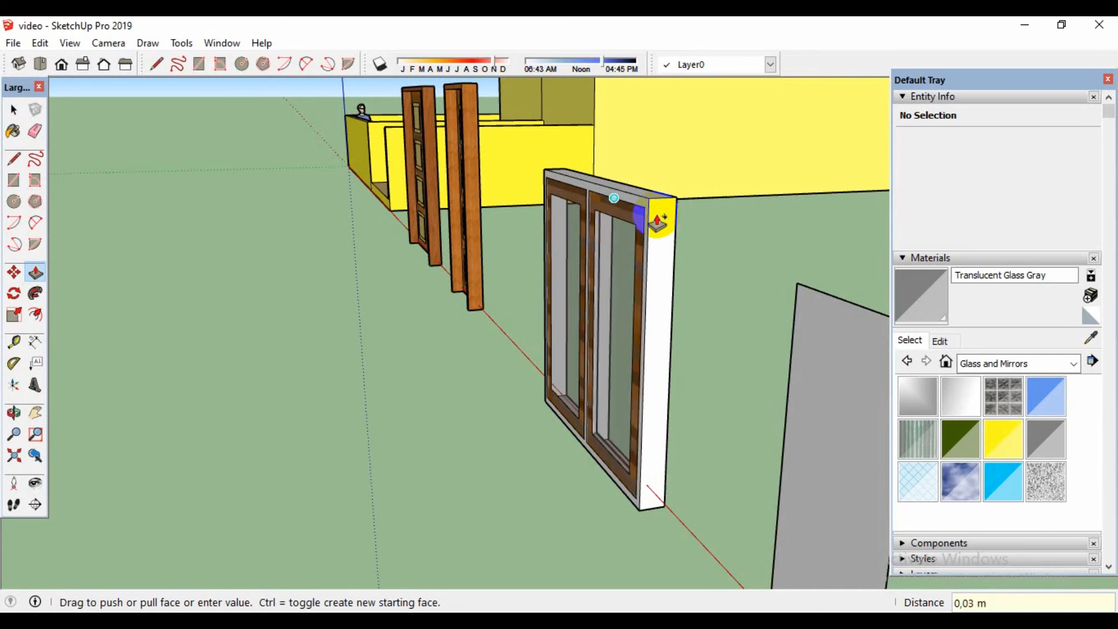
left_click(570, 197)
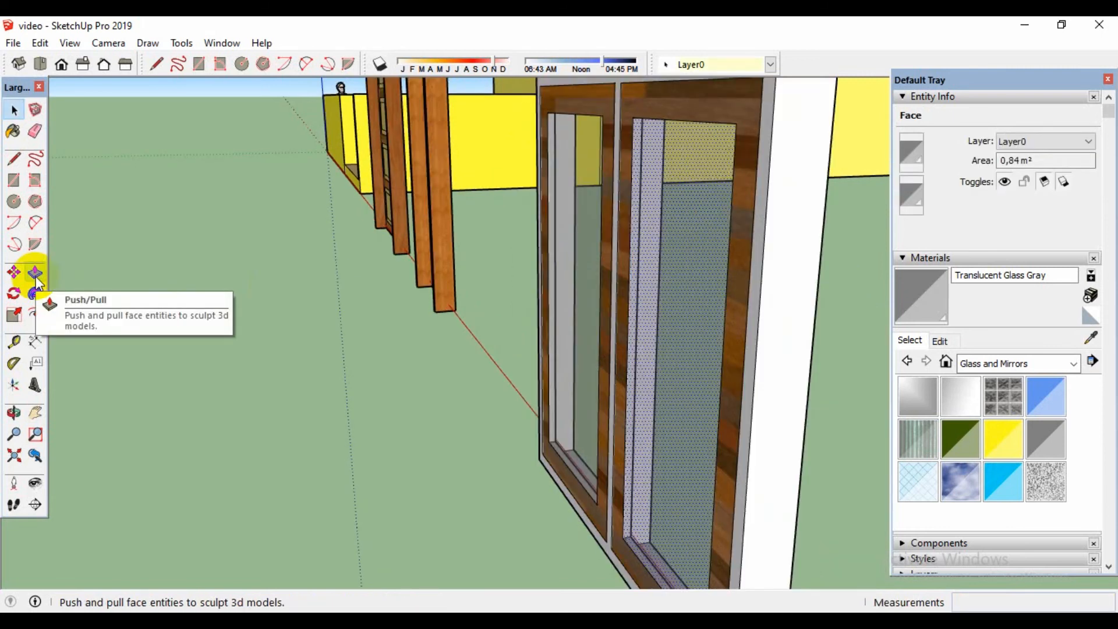
Push/Pull the glass panes of both window leaves by 0,03 m.
left_click(35, 274)
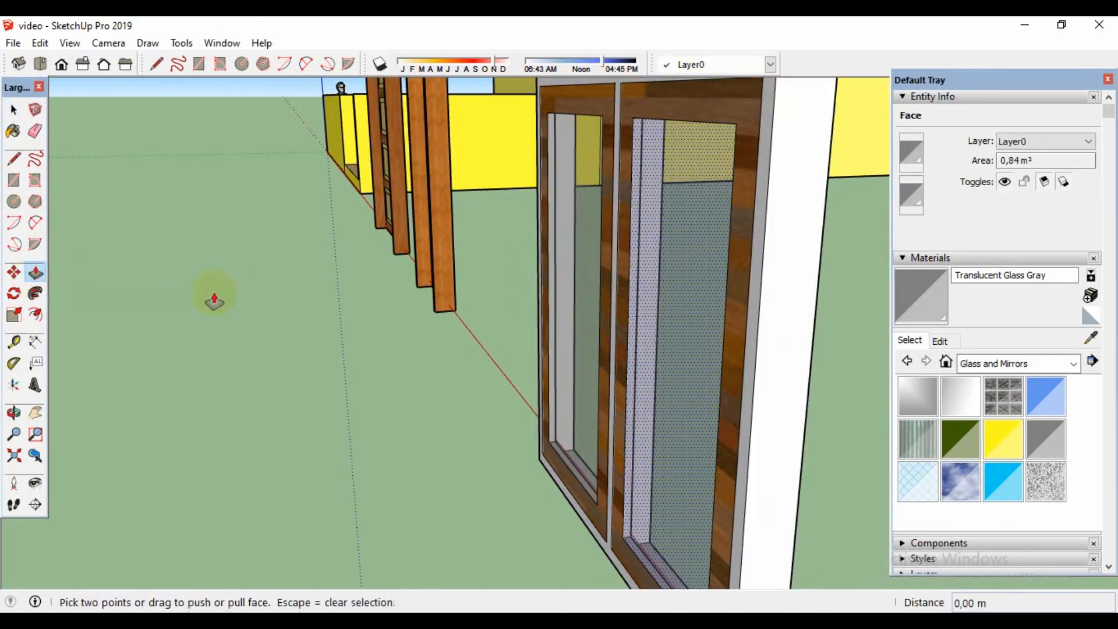
left_click(669, 255)
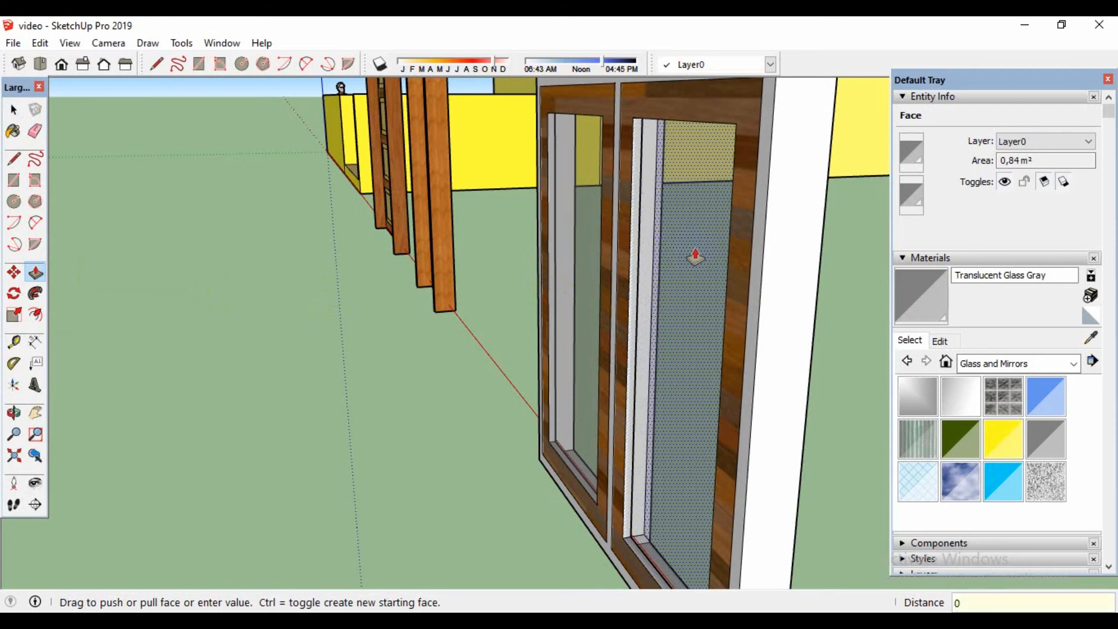
key("Return")
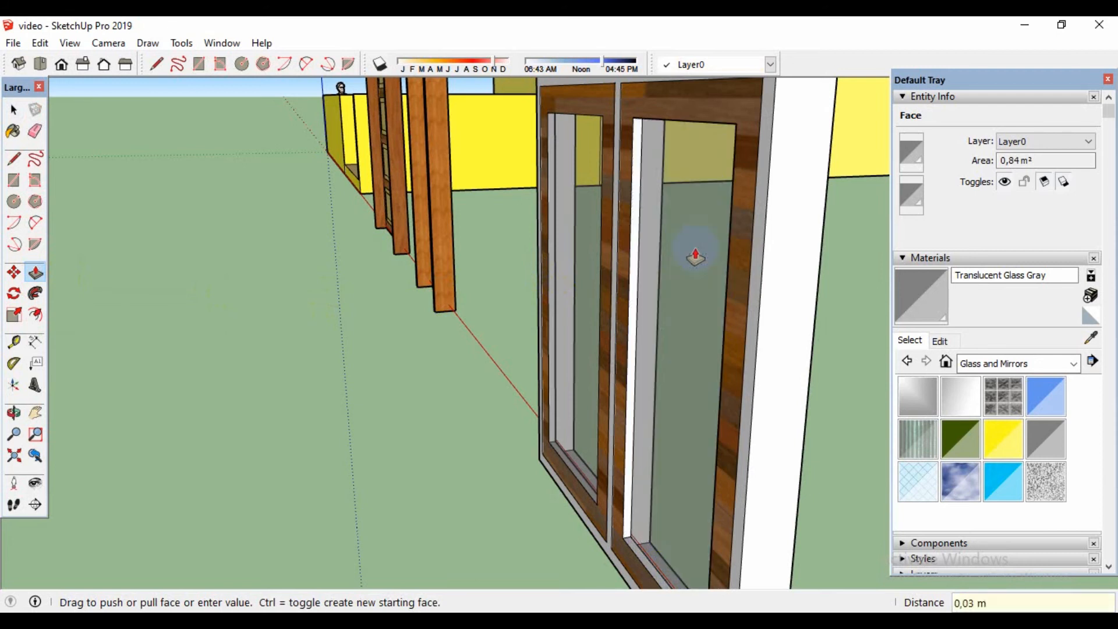
left_click(558, 260)
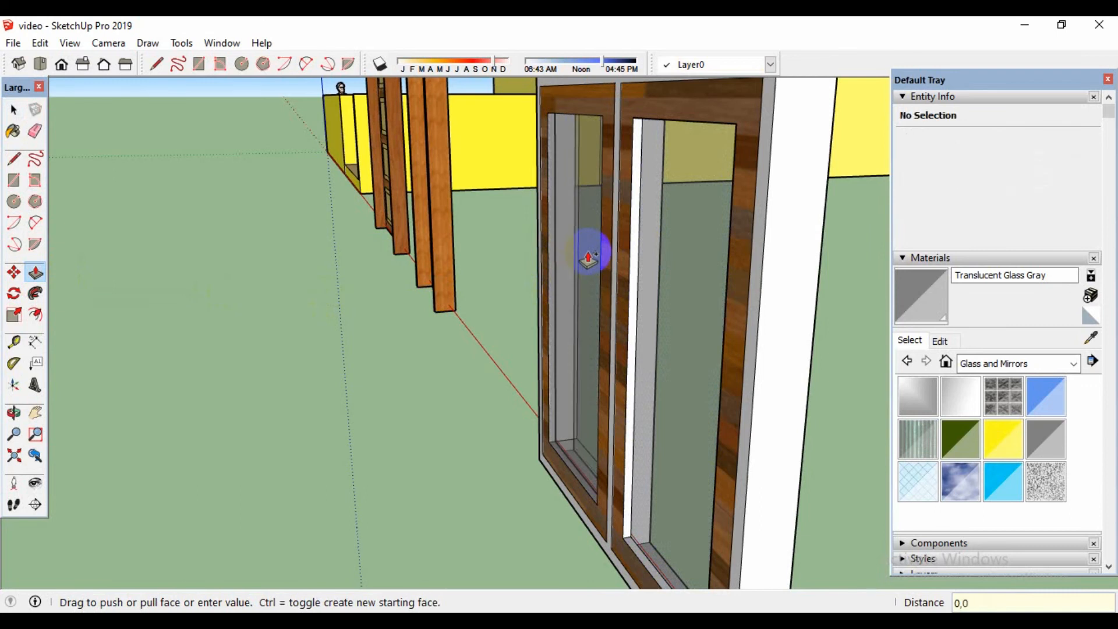
key("Return")
key("space")
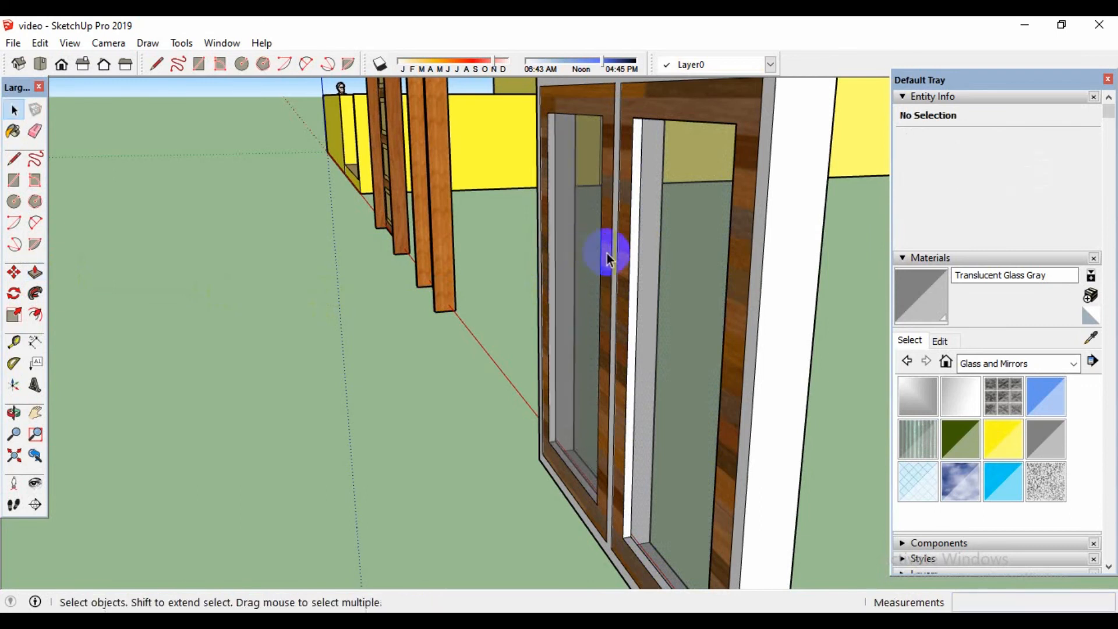
Paint the outer side and upper faces of the window's outer frame with Wood Veneer 01 from the Wood materials.
scroll(631, 262, "down", 2)
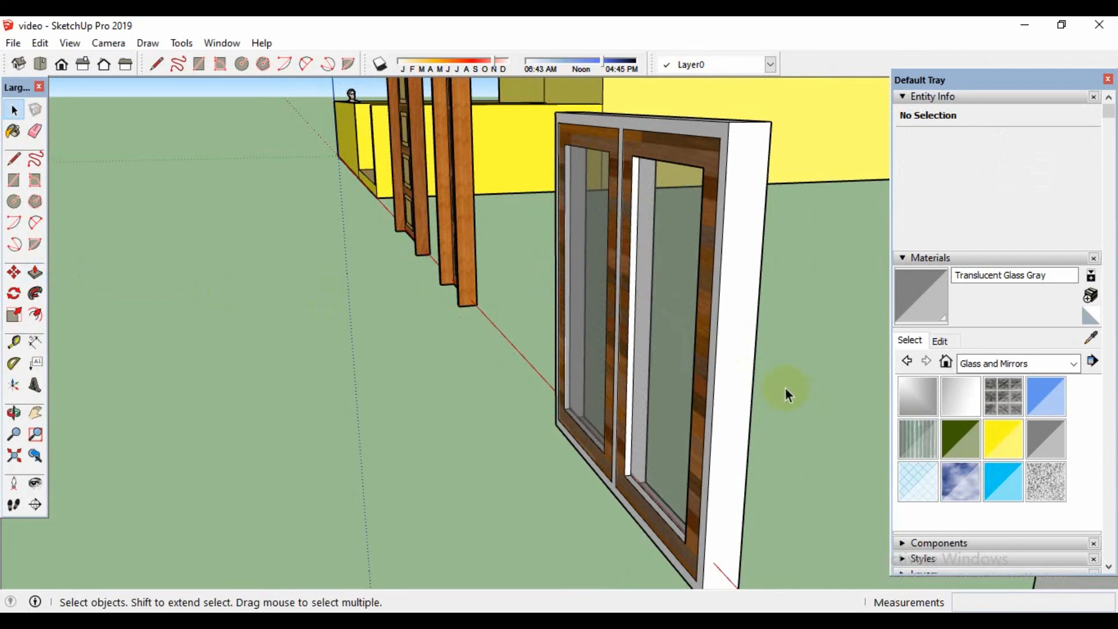
left_click(738, 358)
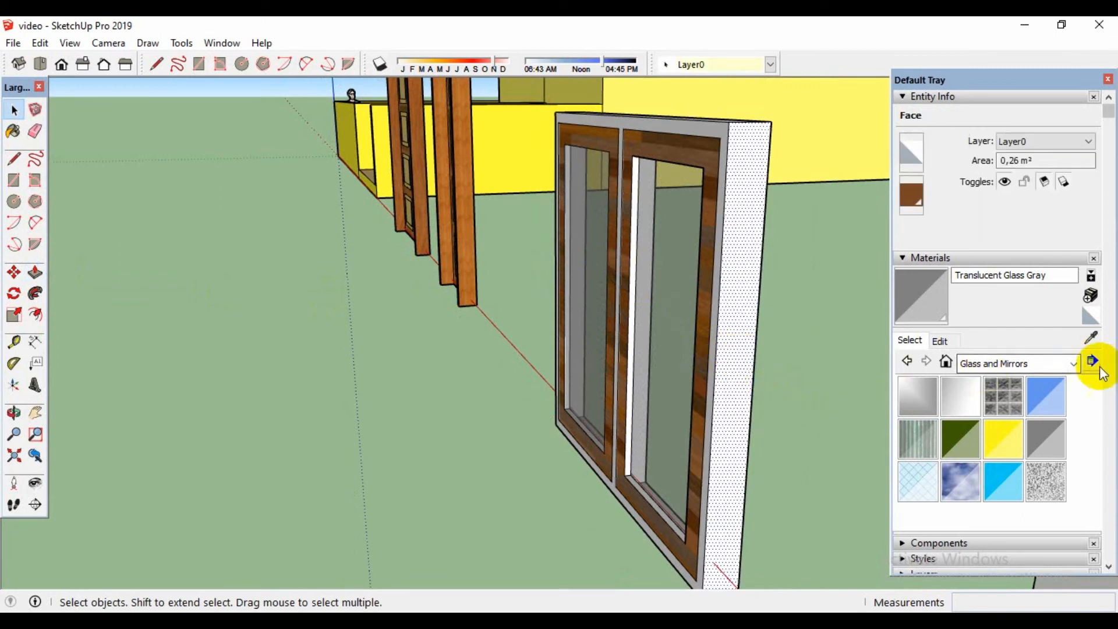
left_click(1074, 365)
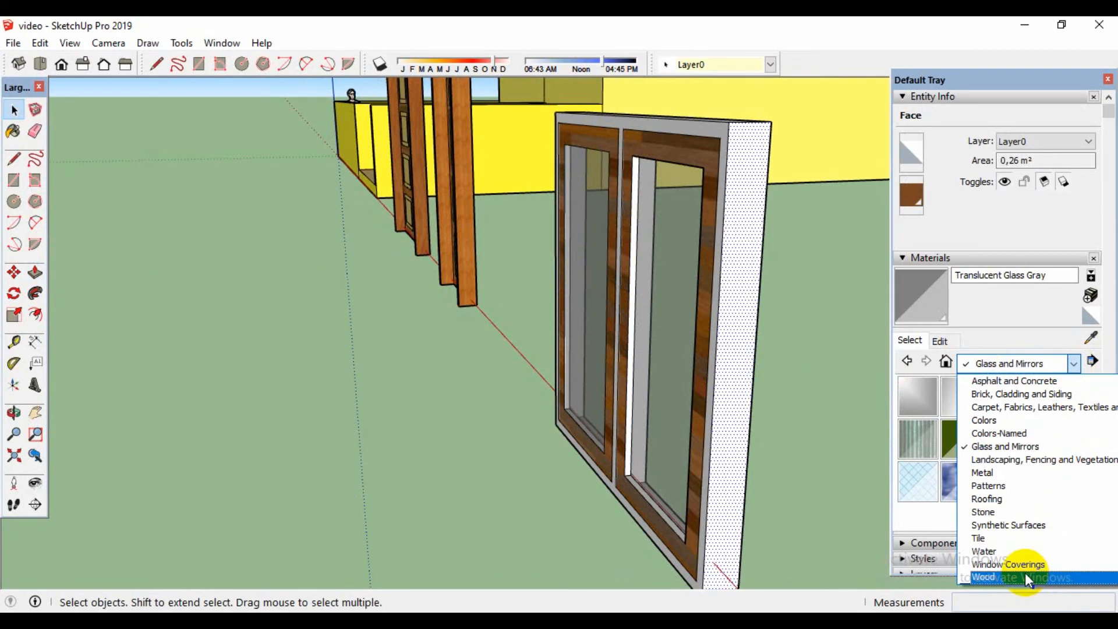
left_click(1025, 576)
left_click(1004, 481)
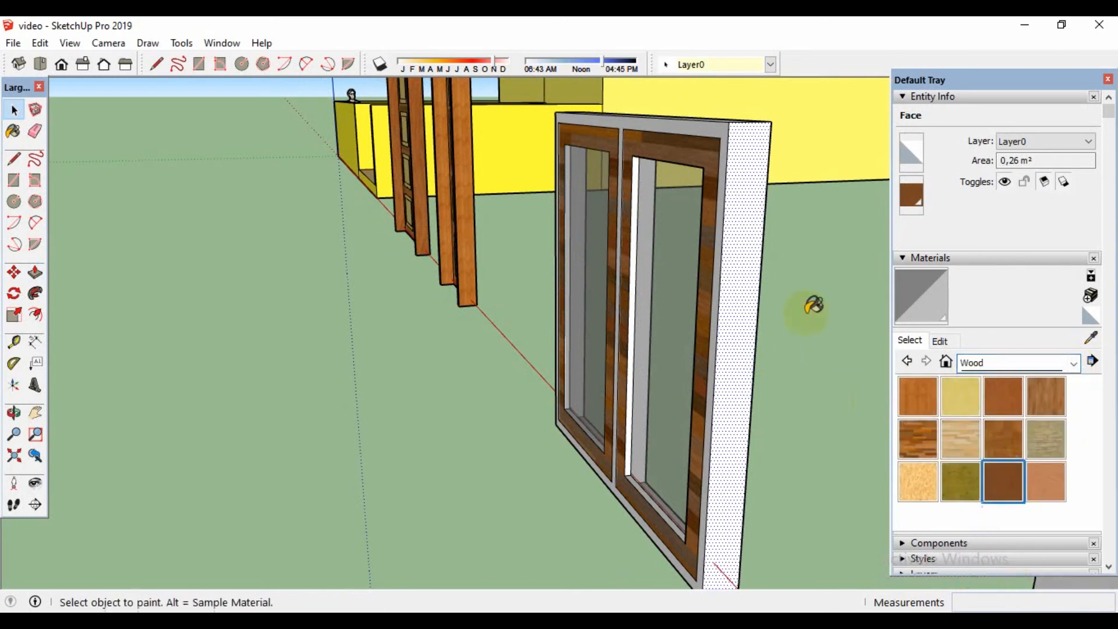
left_click(728, 279)
middle_click_drag(728, 279, 757, 135)
left_click(760, 135)
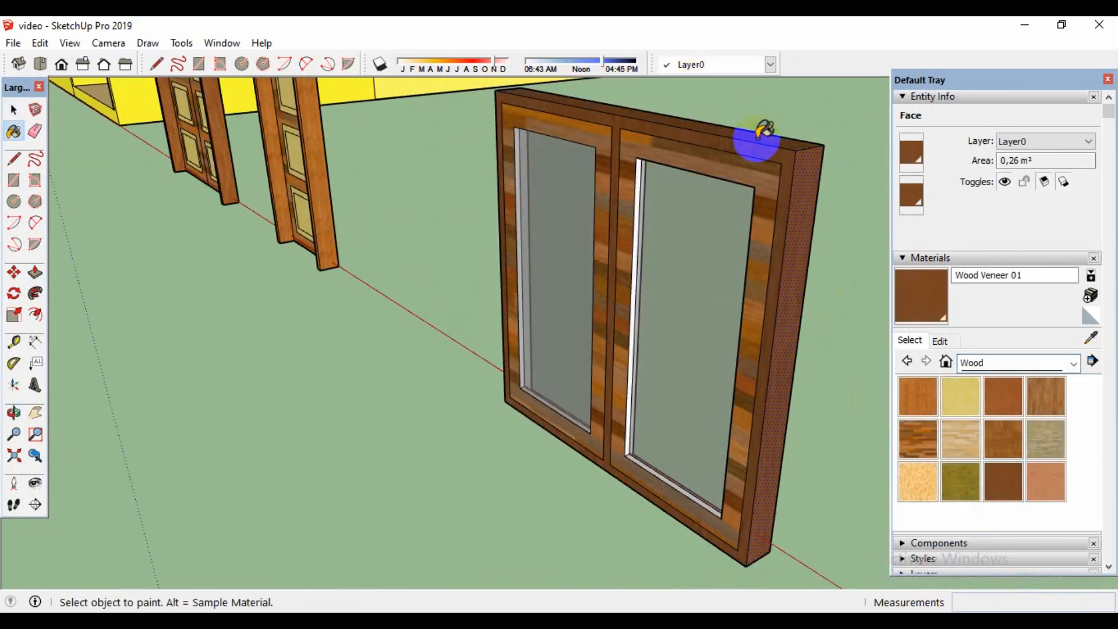
Paint the rear and inner faces of the window's outer frame and central strip with Wood Veneer 01.
mouse_move(814, 414)
middle_mouse_down()
mouse_move(768, 292)
mouse_move(732, 262)
mouse_move(558, 318)
mouse_move(462, 332)
mouse_move(410, 372)
mouse_move(431, 367)
middle_mouse_up()
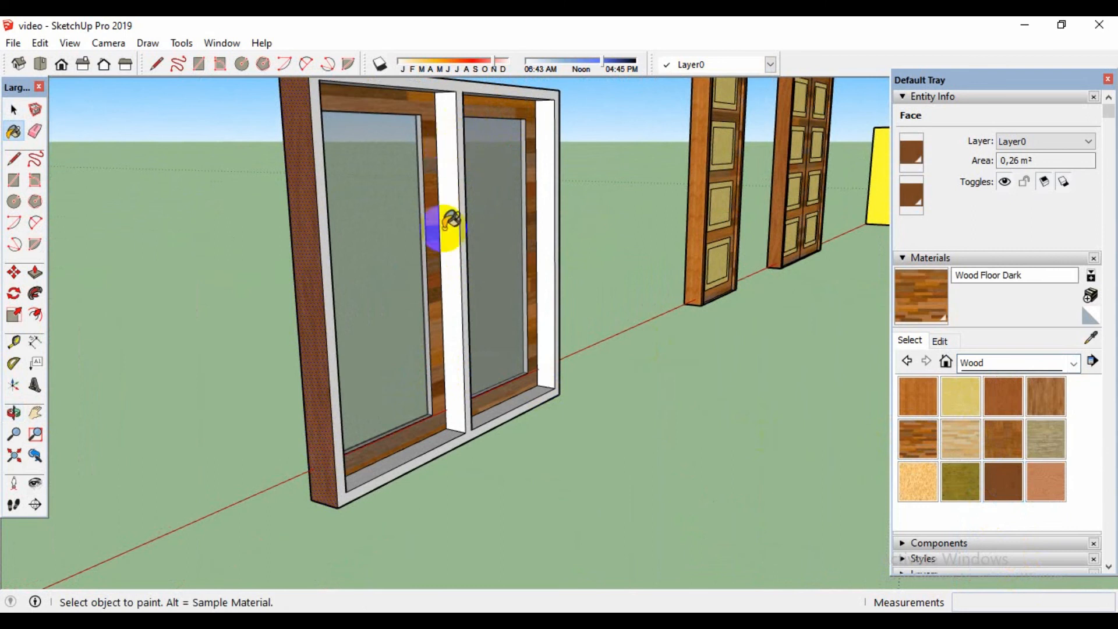
key("space")
left_click(997, 479)
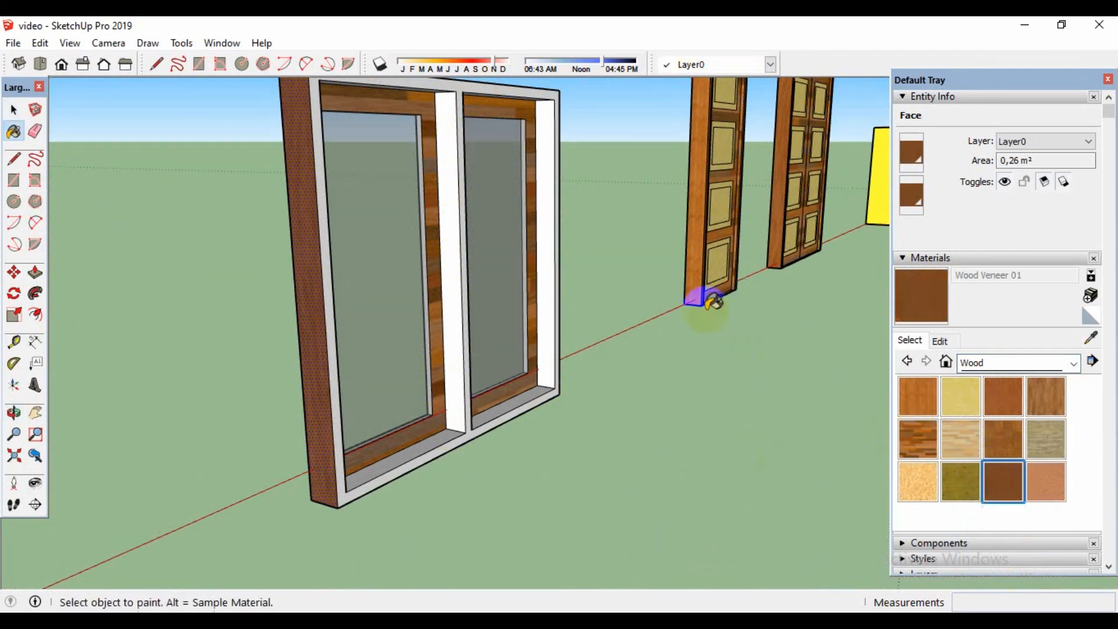
left_click(548, 230)
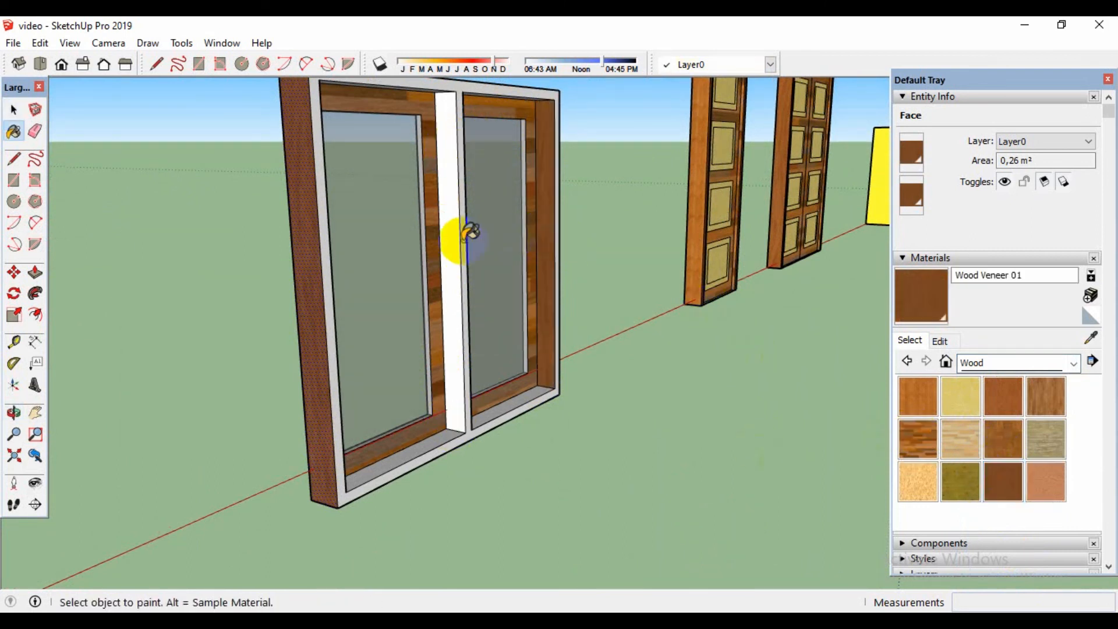
left_click(445, 236)
left_click(455, 236)
left_click(424, 435)
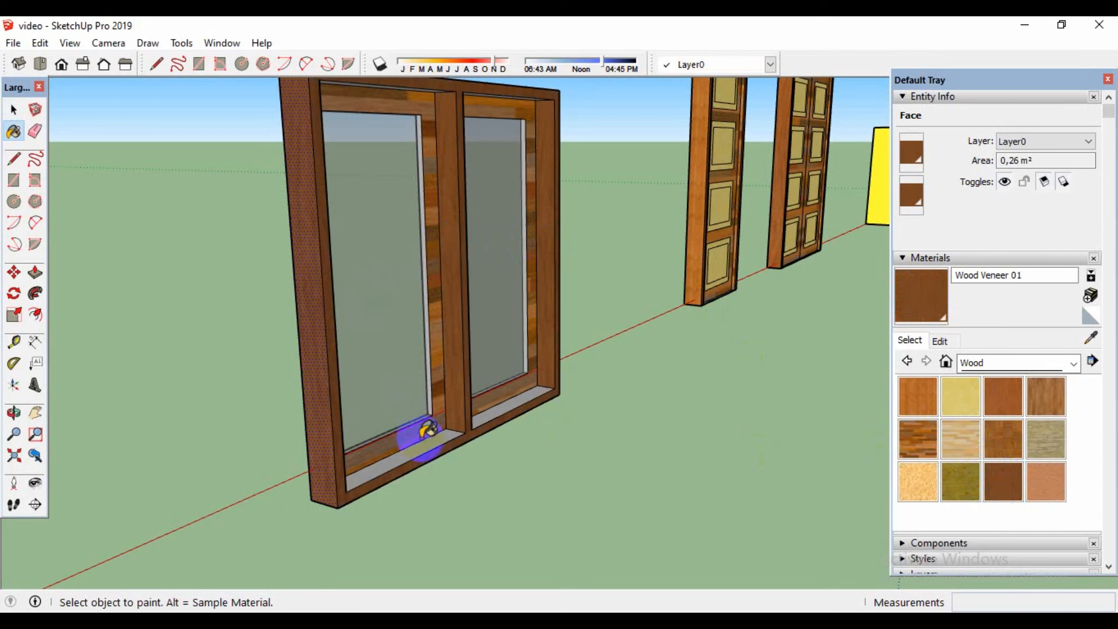
left_click(435, 441)
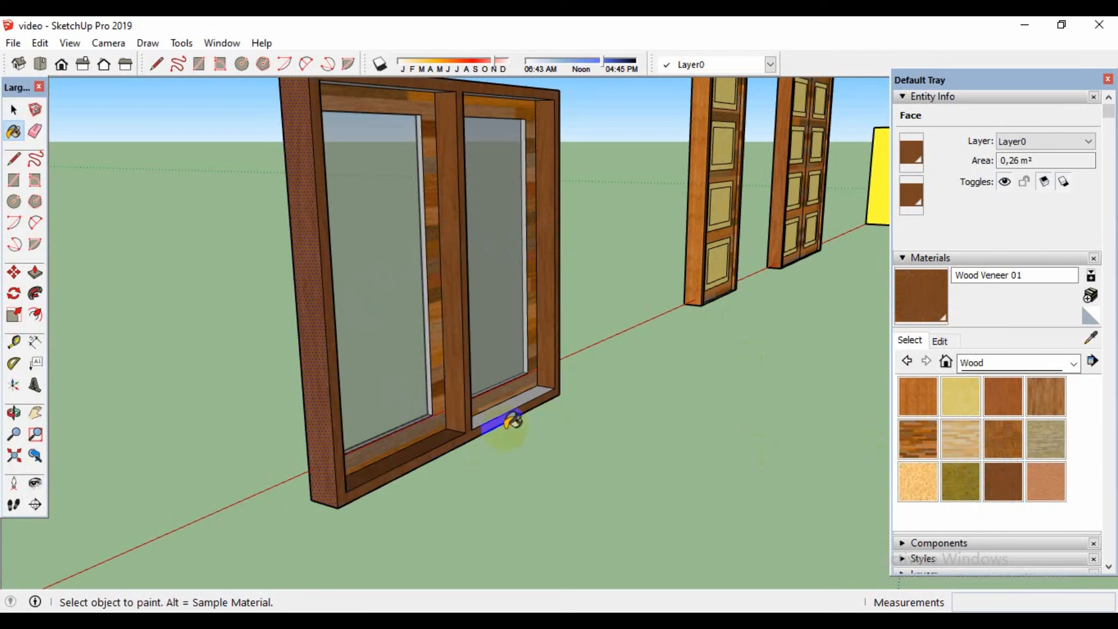
left_click(513, 408)
key("space")
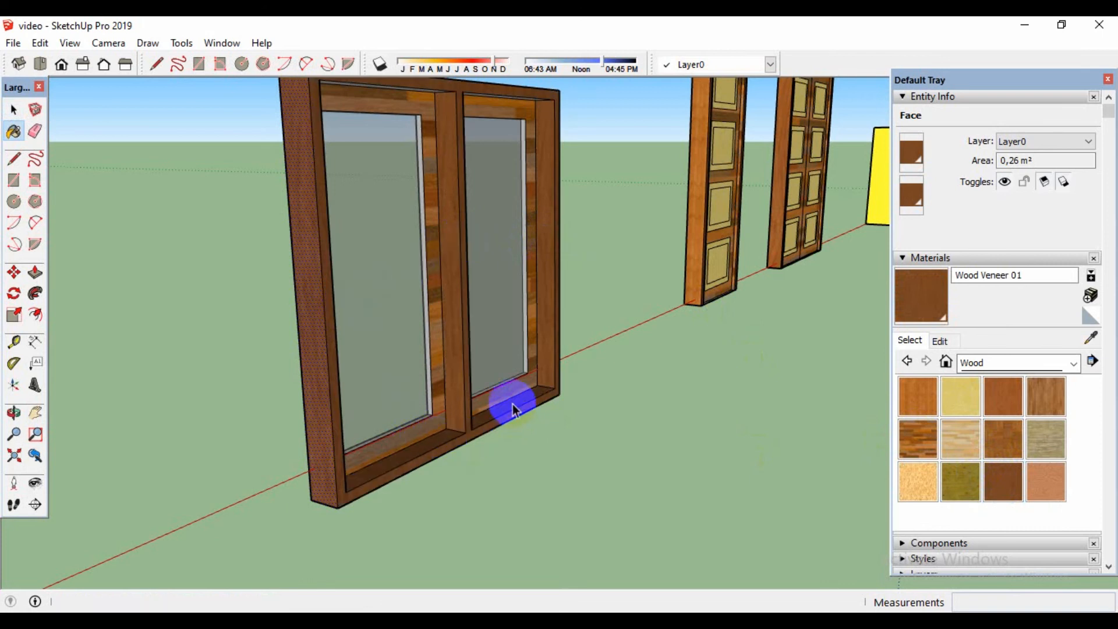
Paint the thin inner side and lower edges around the front-facing pane of the leaf nearest the frame's outer side with Wood Floor Dark.
left_click(912, 447)
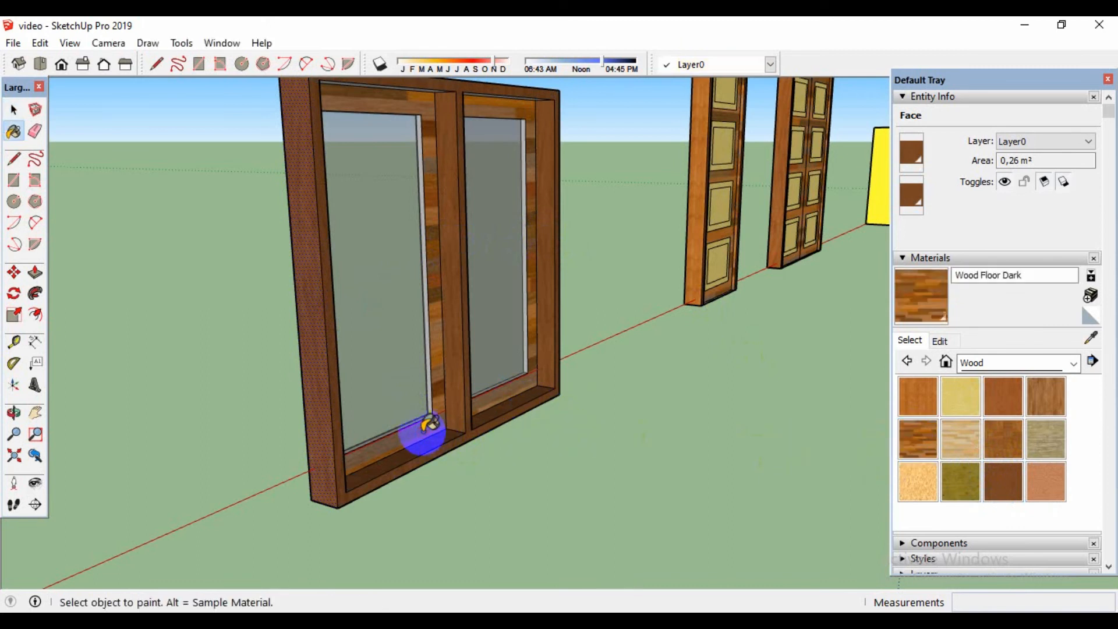
key("space")
middle_click_drag(603, 434, 746, 407)
middle_click_drag(557, 438, 664, 392)
middle_click_drag(565, 307, 615, 229)
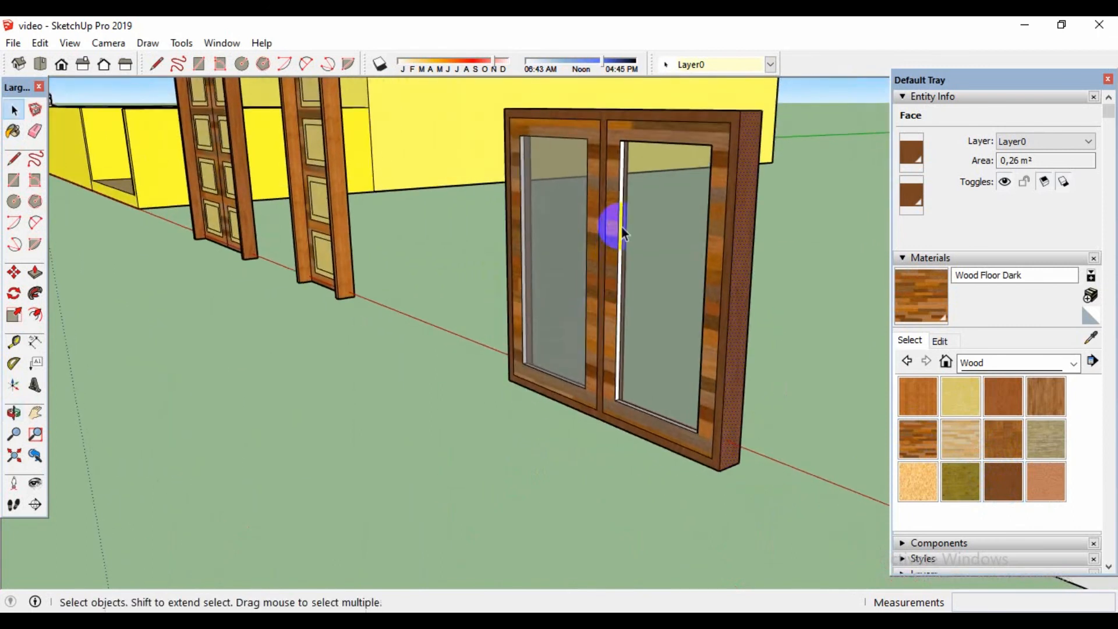
scroll(615, 229, "up", 2)
middle_click_drag(598, 329, 619, 332)
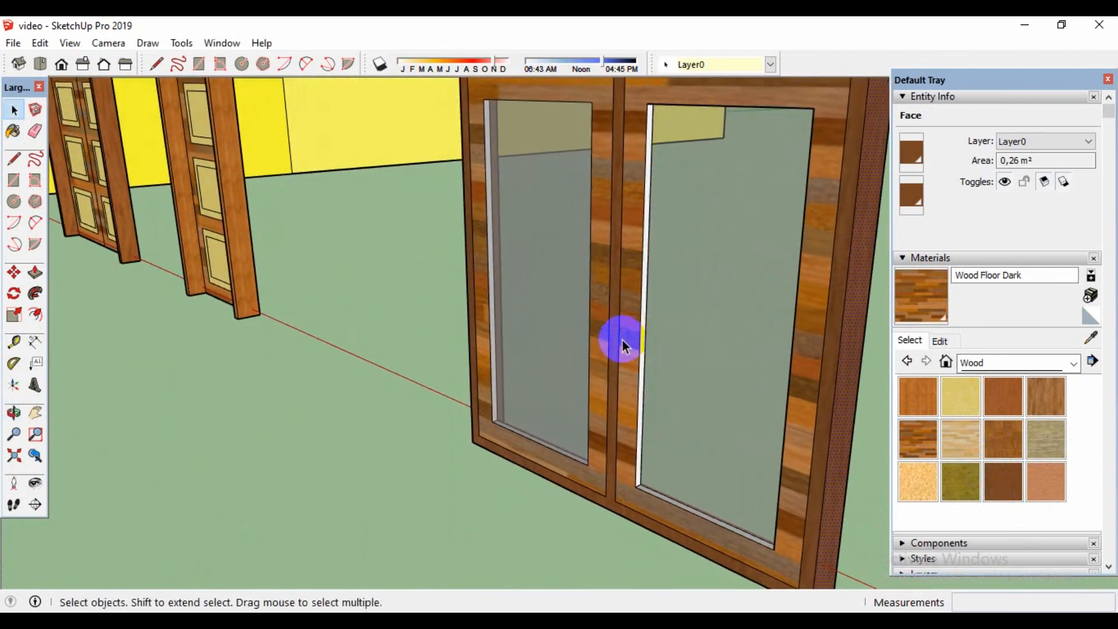
left_click(918, 438)
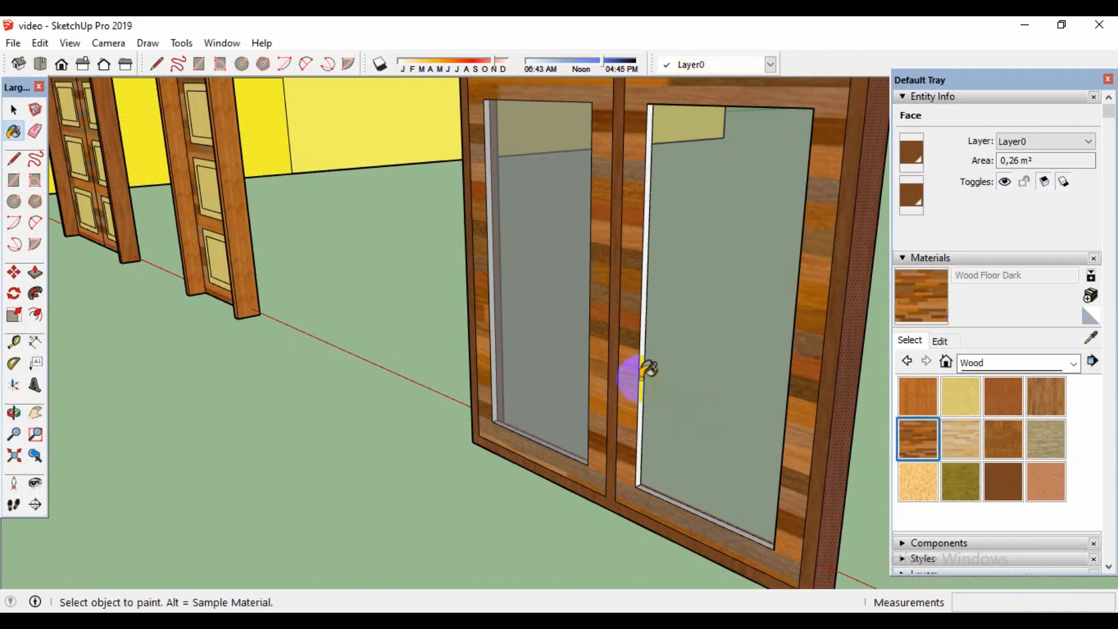
left_click(643, 372)
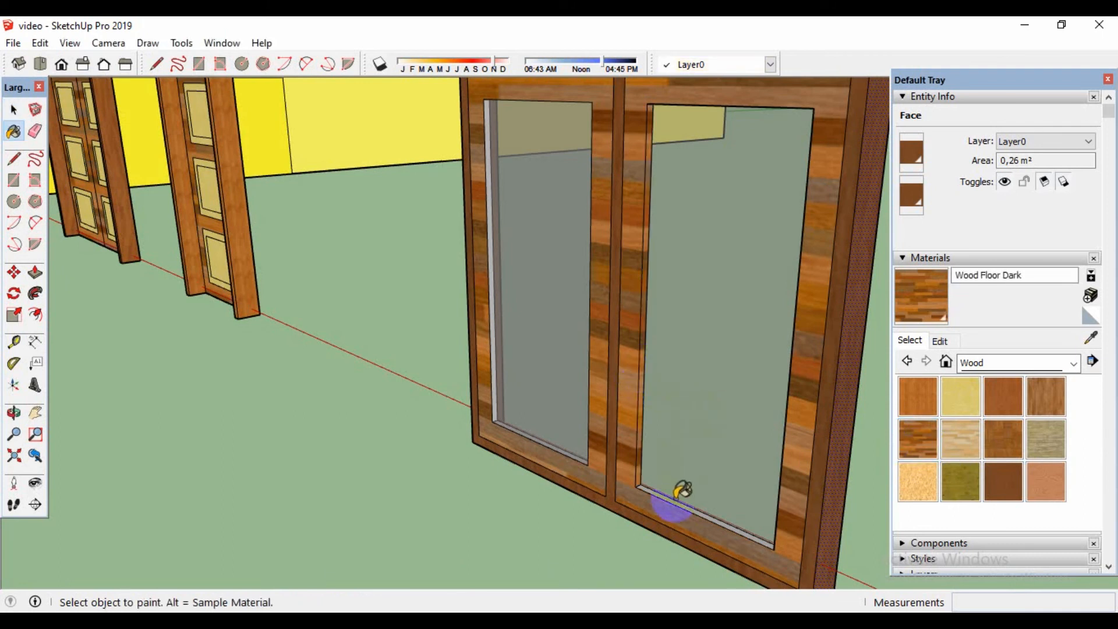
left_click(675, 502)
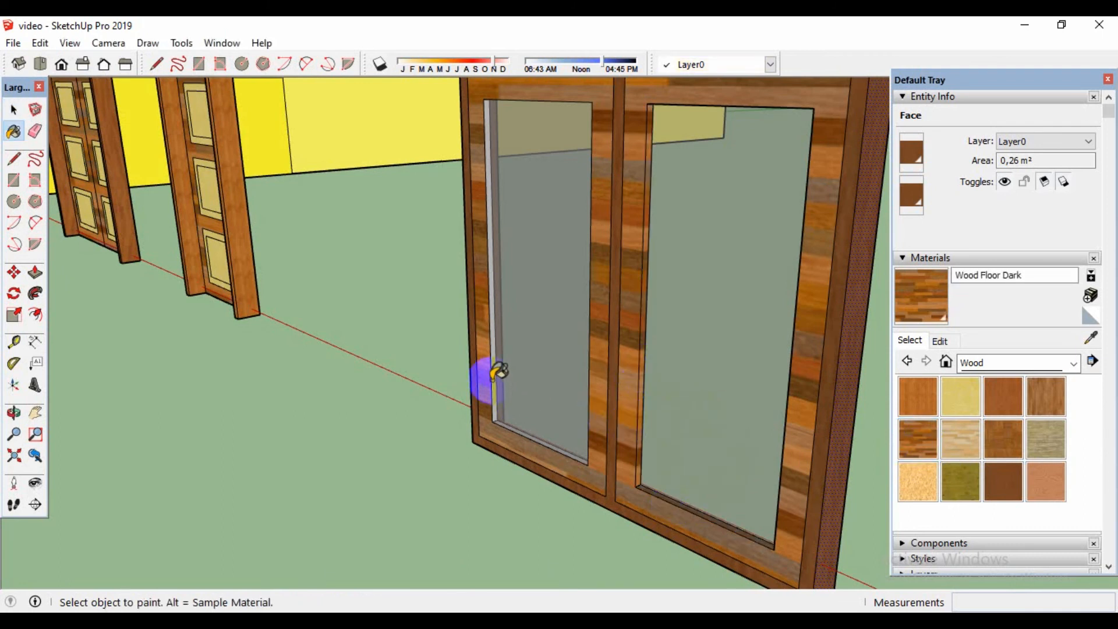
Paint the remaining unpainted inner edges around the panes on the window's rear side with Wood Floor Dark.
middle_click_drag(502, 357, 457, 369)
scroll(474, 303, "up", 5)
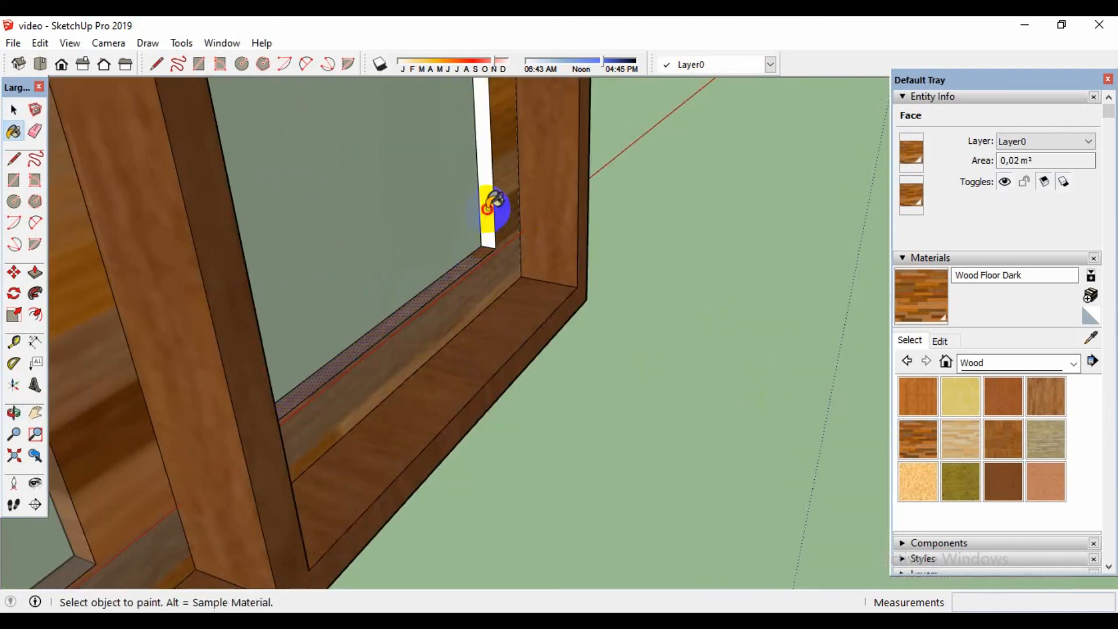
left_click(492, 211)
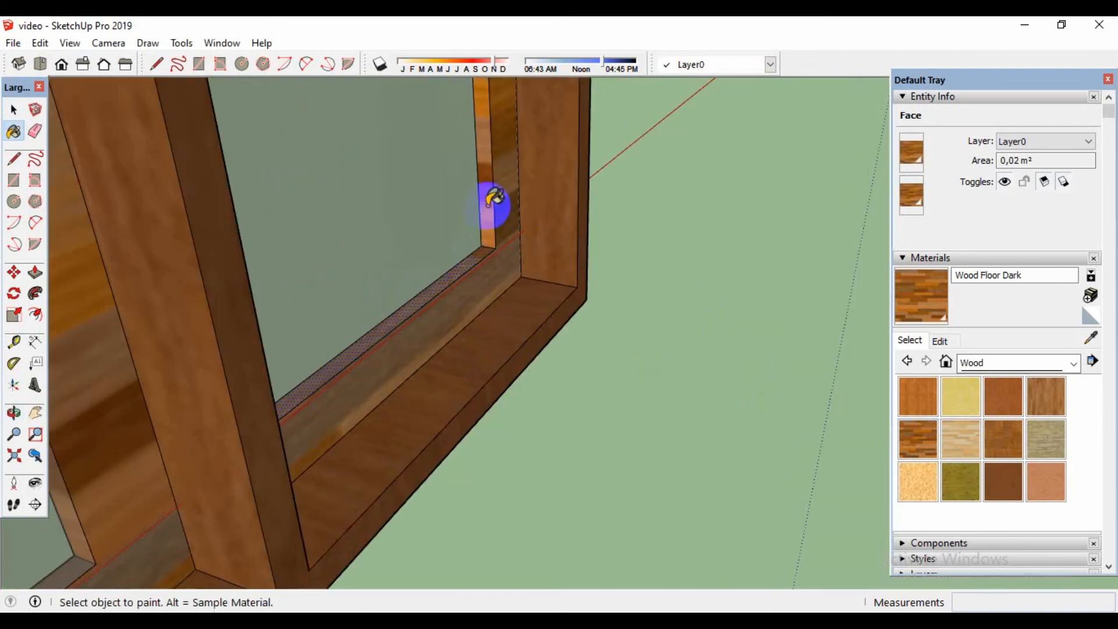
left_click(457, 283)
key("space")
scroll(527, 338, "down", 2)
scroll(527, 341, "down", 2)
middle_click_drag(445, 438, 624, 482)
left_click(603, 491)
scroll(613, 443, "down", 2)
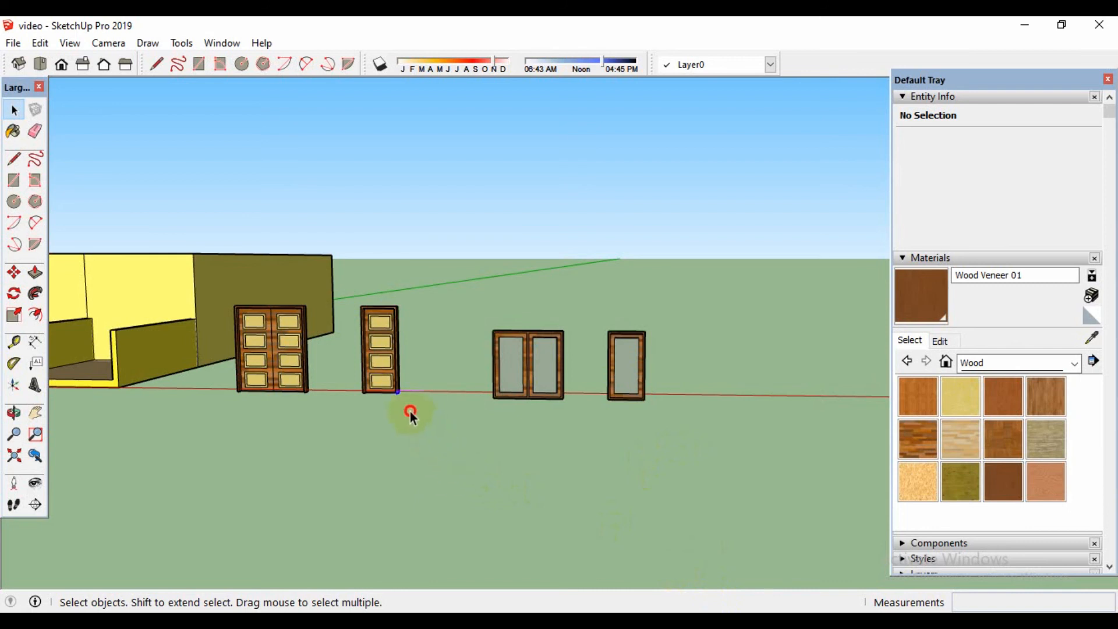
Turn the selected single-leaf door into a component with the definition name "pintu single".
left_click(363, 341)
right_click(363, 340)
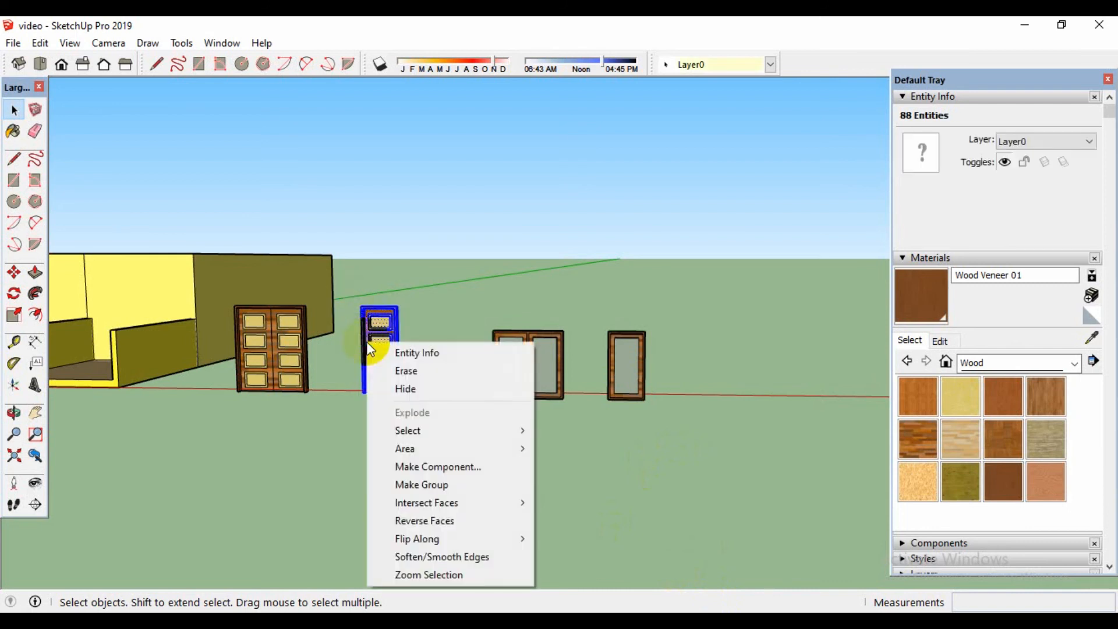
left_click(428, 468)
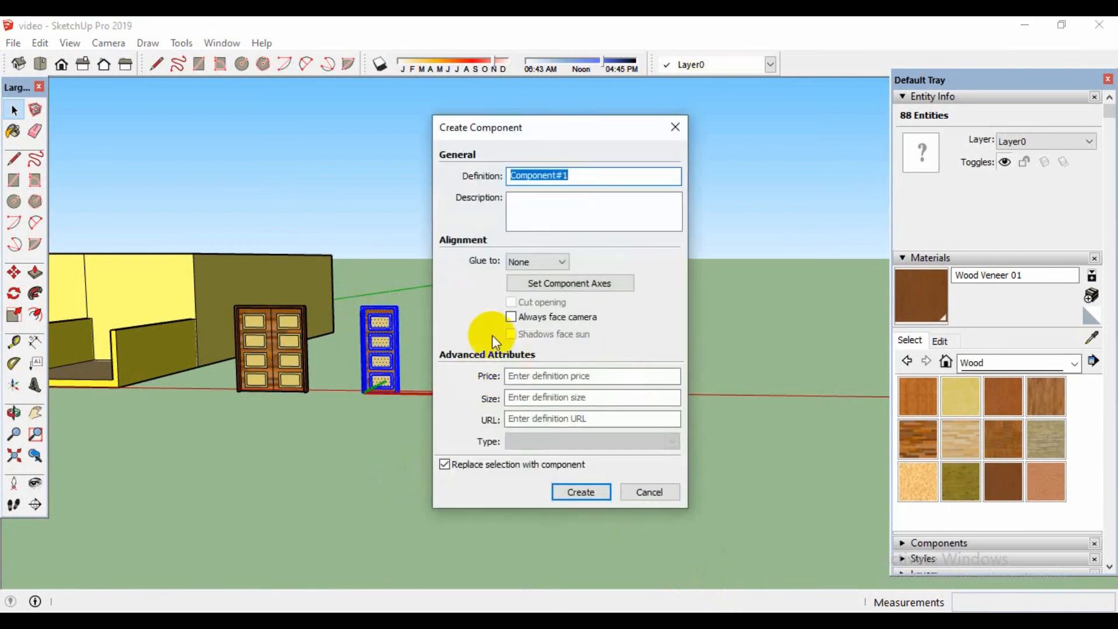
type("pintu single")
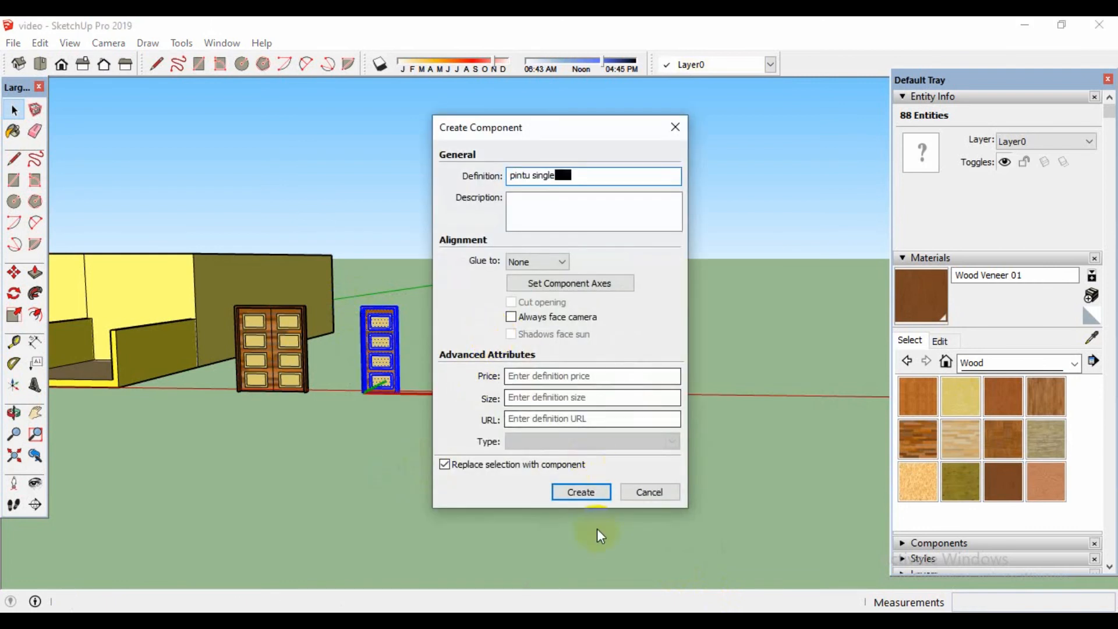
left_click(582, 492)
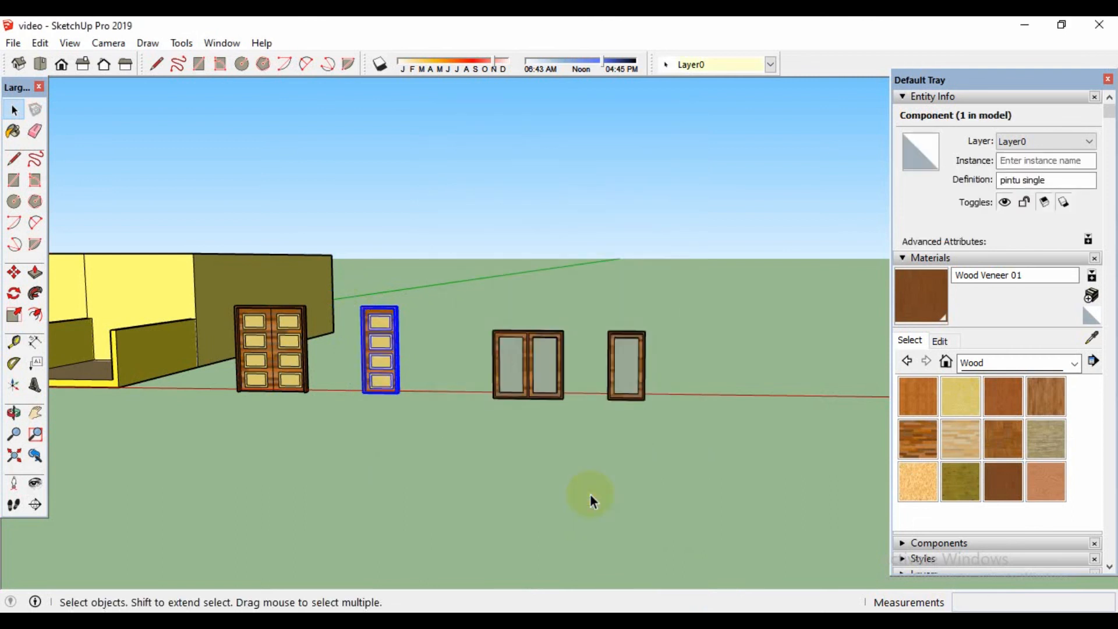
Select all geometry of the two-leaf window and turn it into a component named "win".
left_click_drag(571, 410, 490, 303)
right_click(506, 347)
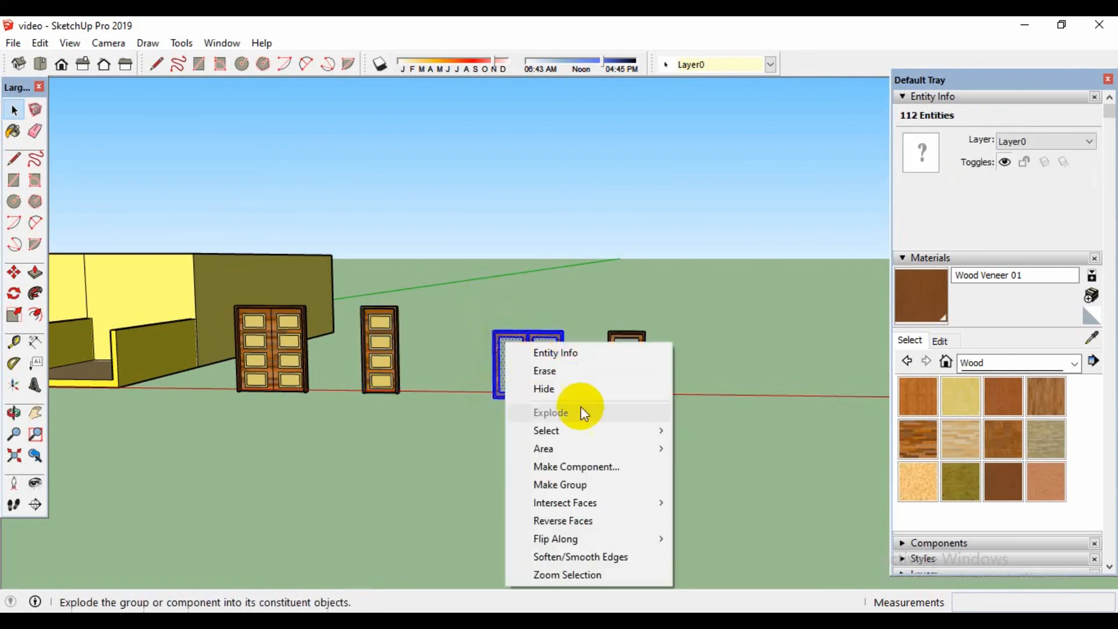
left_click(595, 466)
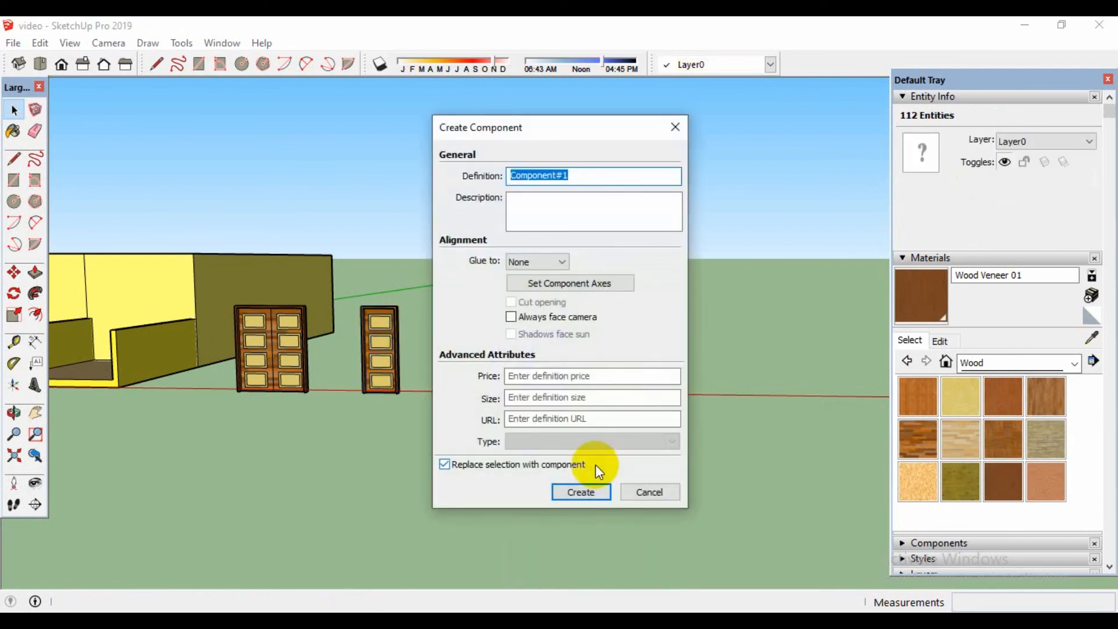
type("win")
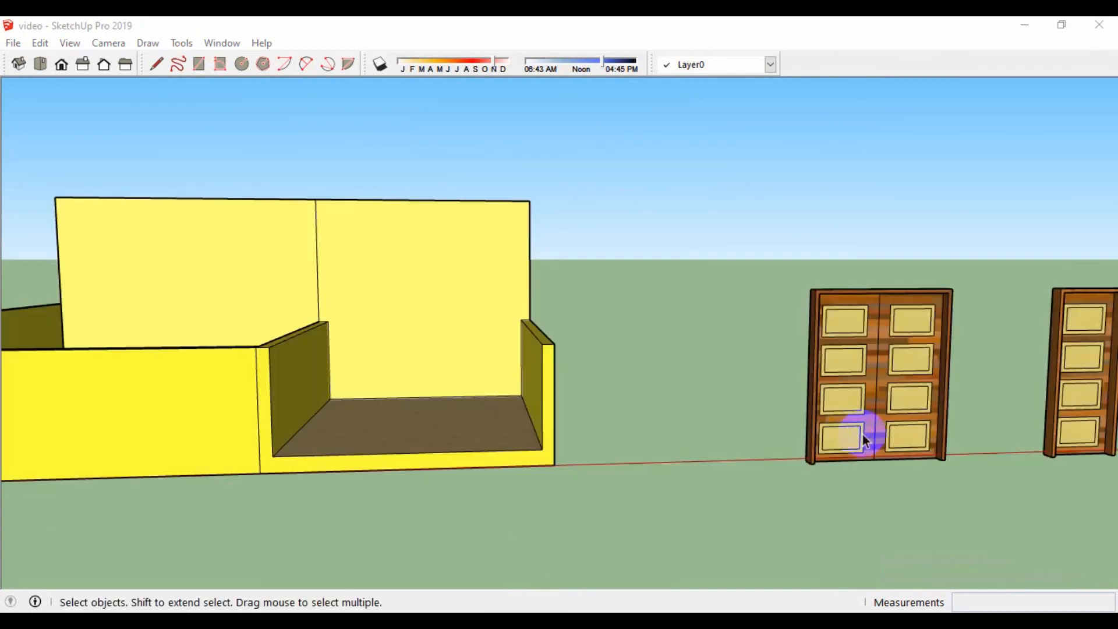
Copy the double door onto the building's front wall so that it stands above the tiled terrace.
left_click(862, 434)
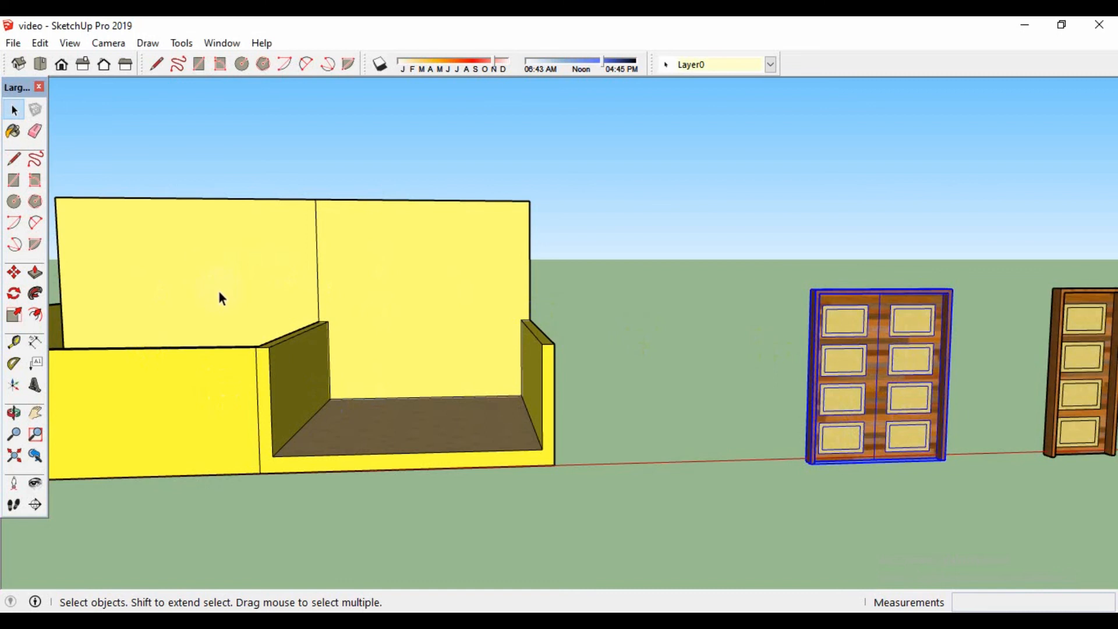
left_click(14, 272)
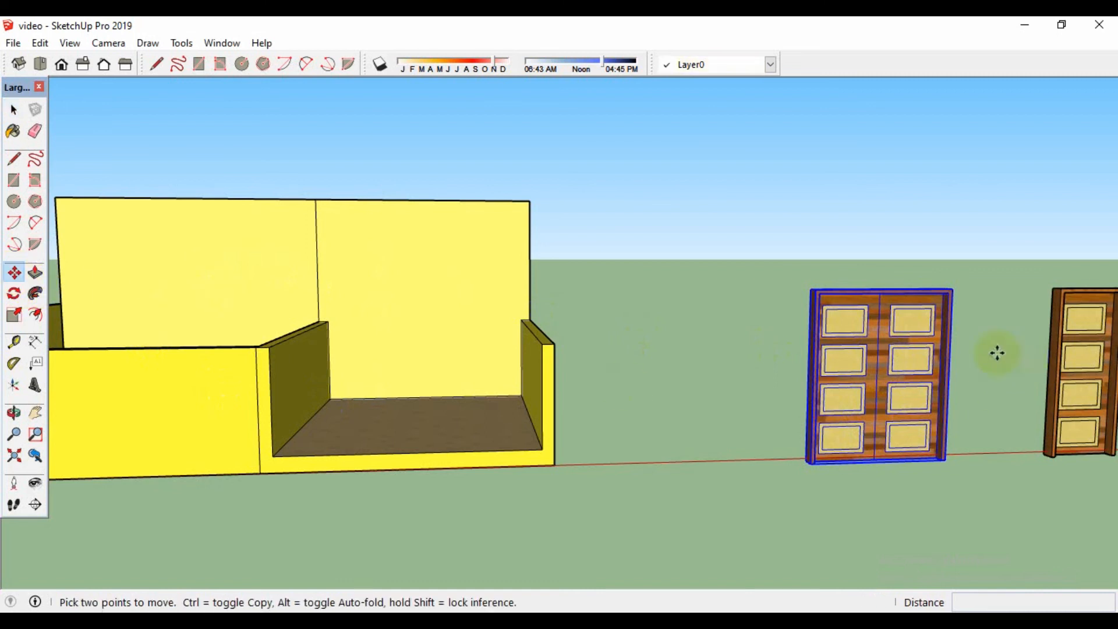
left_click(881, 293)
key("ctrl")
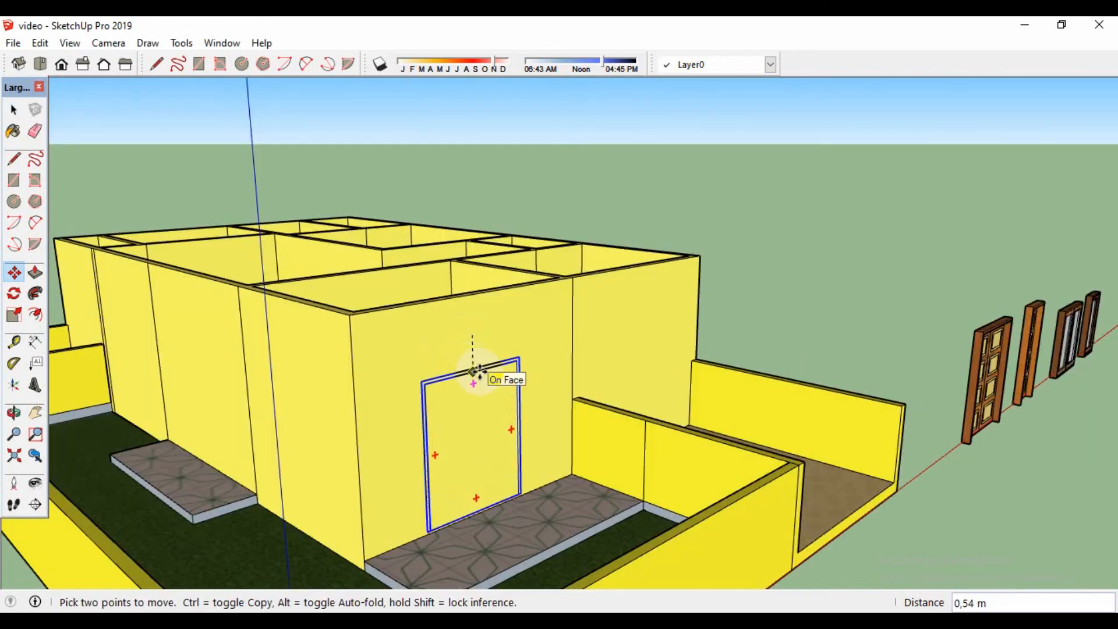
left_click(476, 372)
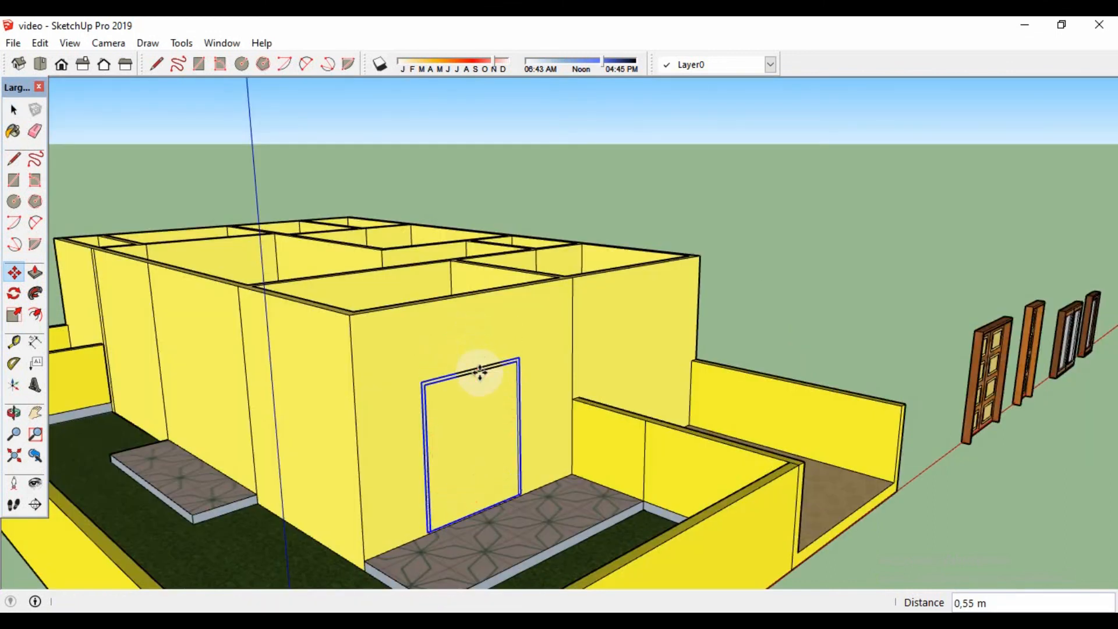
key("space")
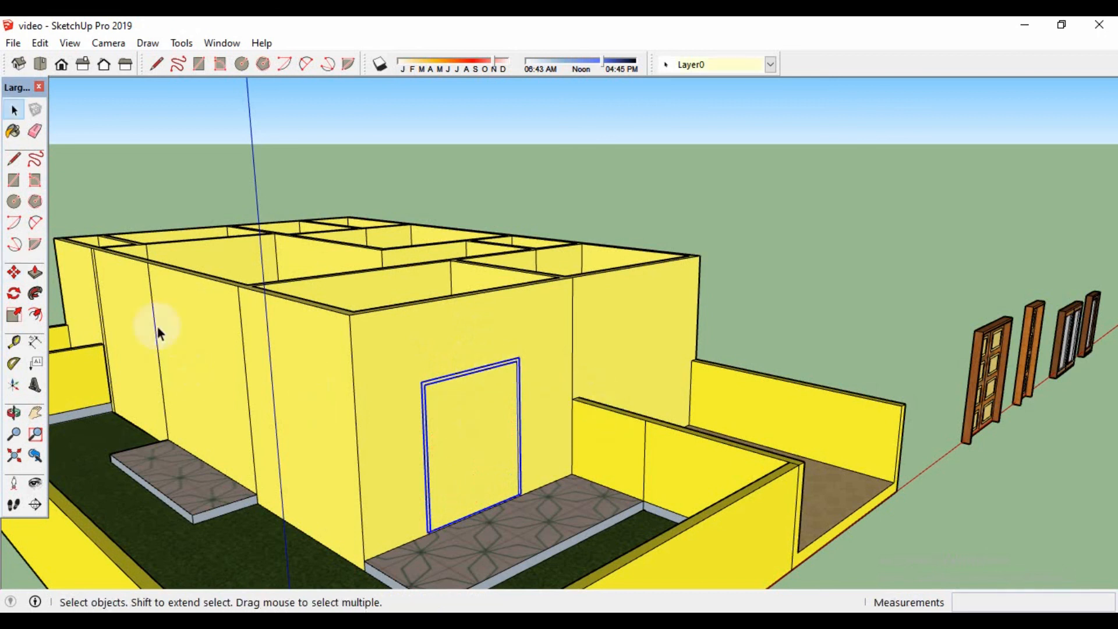
Draw a rectangle on the front wall along the copied double door's frame outline.
left_click(13, 180)
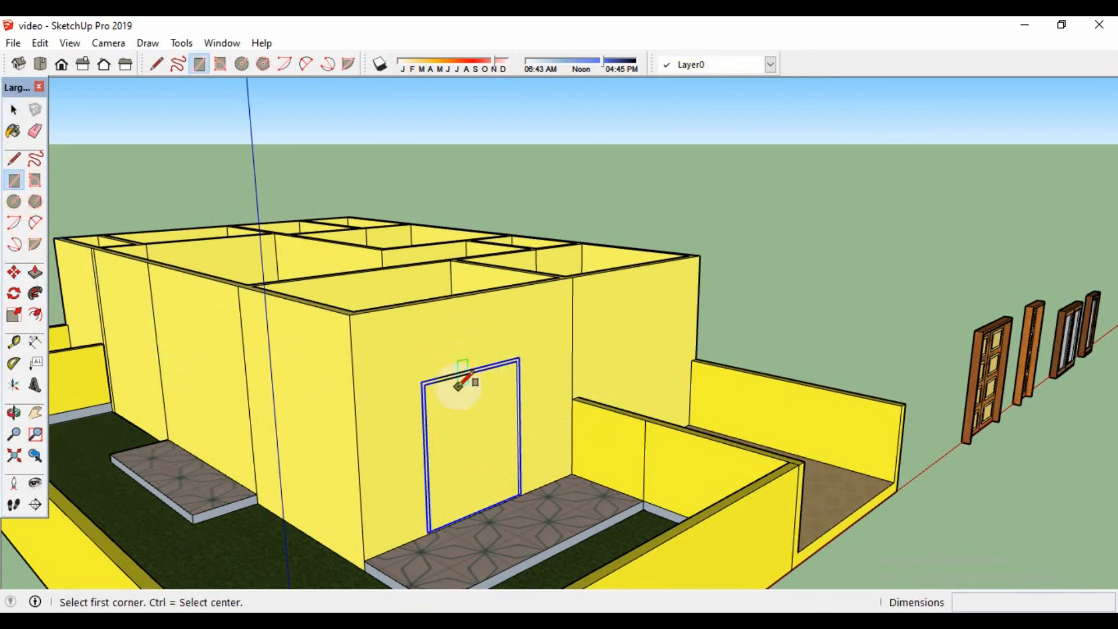
scroll(445, 380, "up", 1)
left_click(419, 383)
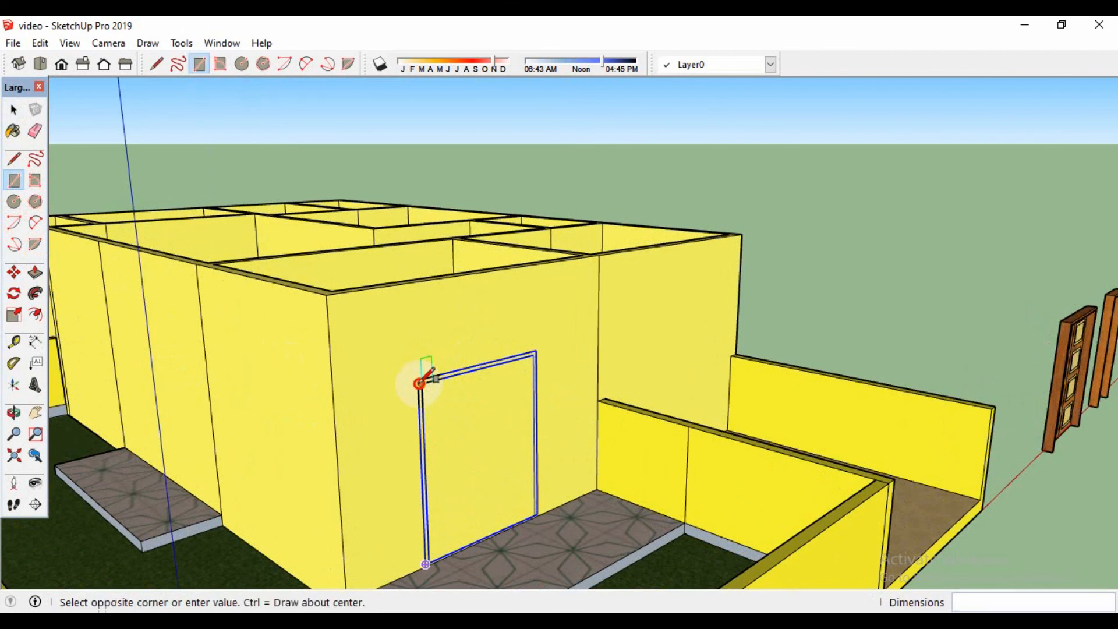
scroll(562, 537, "up", 3)
left_click(551, 481)
key("space")
Push the rectangular wall face inside the door frame inward by 0,15 m.
left_click(35, 272)
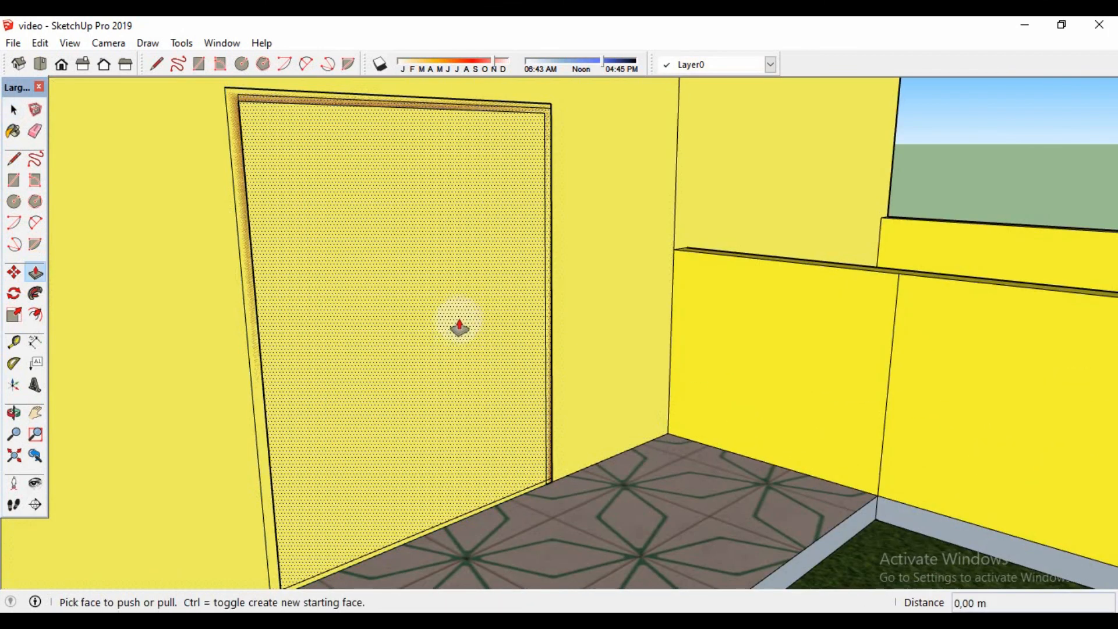
left_click_drag(459, 327, 407, 295)
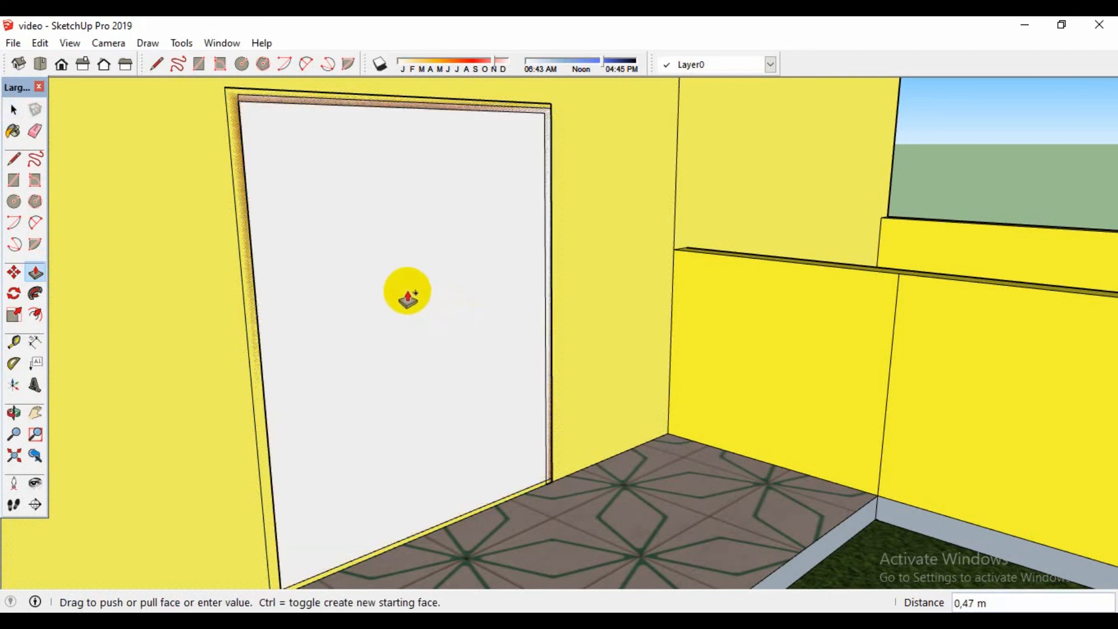
type("0,15")
key("Return")
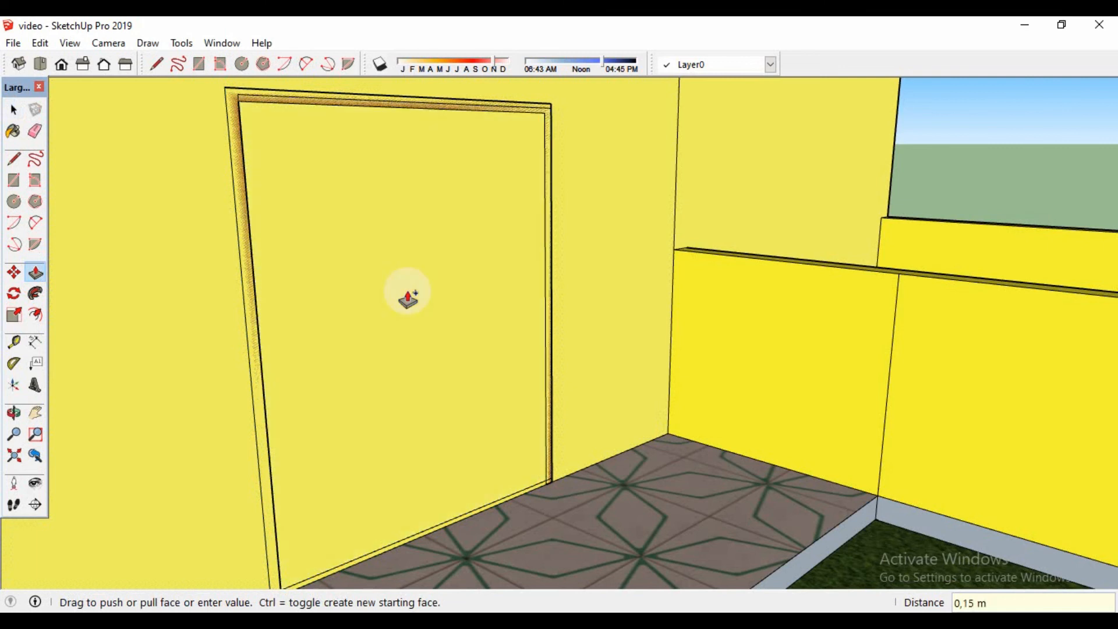
Delete the wall faces covering the copied double door on both the terrace side and the room side.
scroll(369, 206, "down", 2)
key("space")
left_click(369, 203)
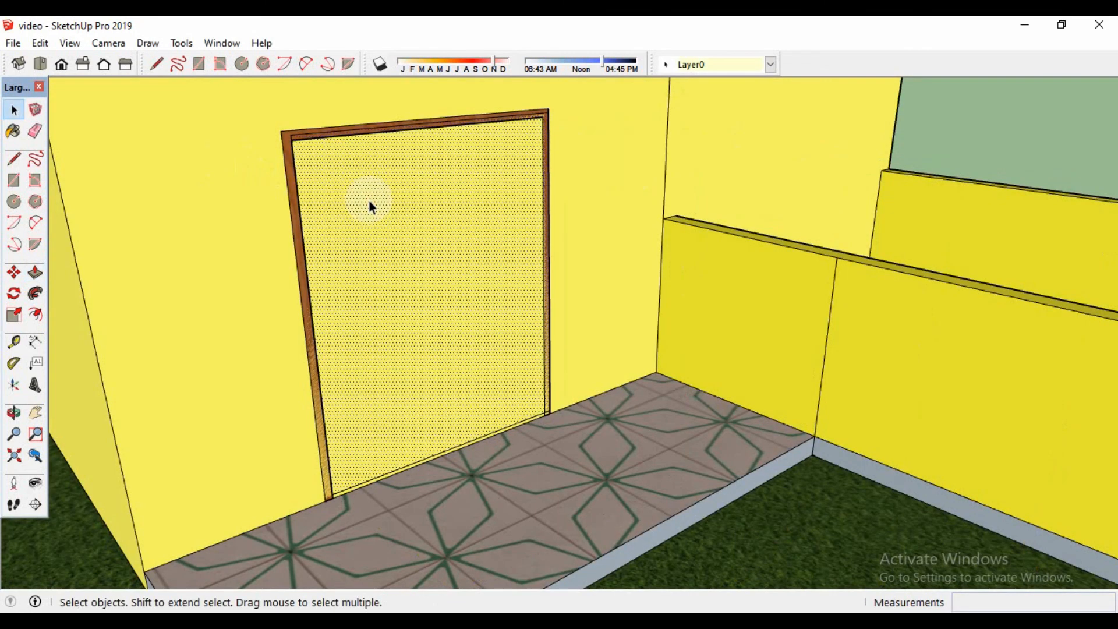
key("Delete")
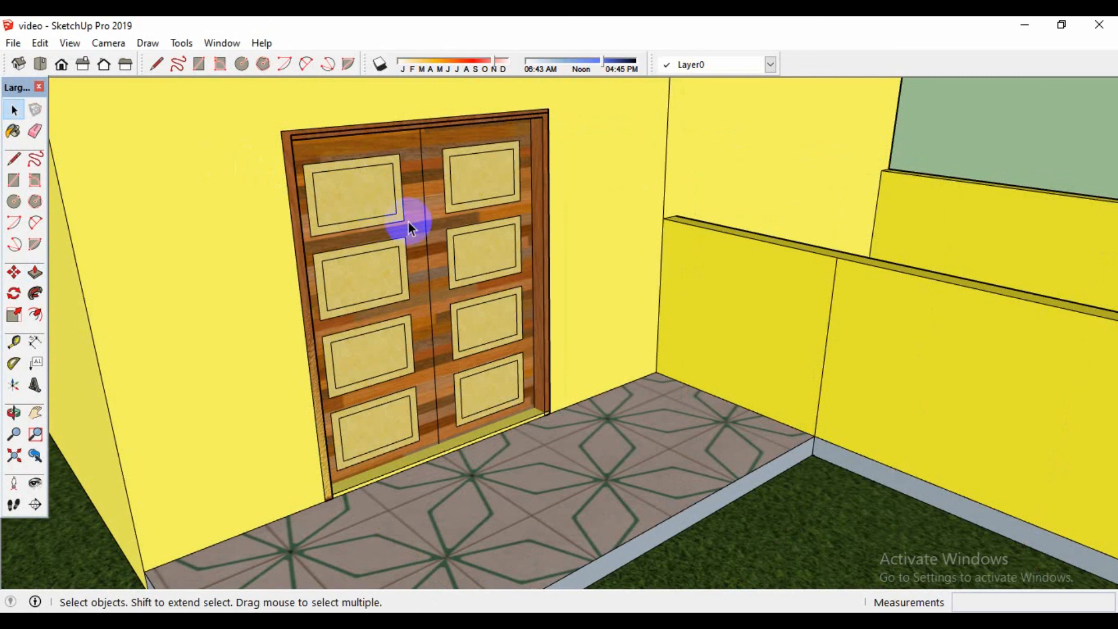
mouse_move(407, 222)
middle_mouse_down()
mouse_move(479, 288)
mouse_move(707, 374)
mouse_move(831, 337)
mouse_move(754, 300)
middle_mouse_up()
left_click(753, 299)
key("Delete")
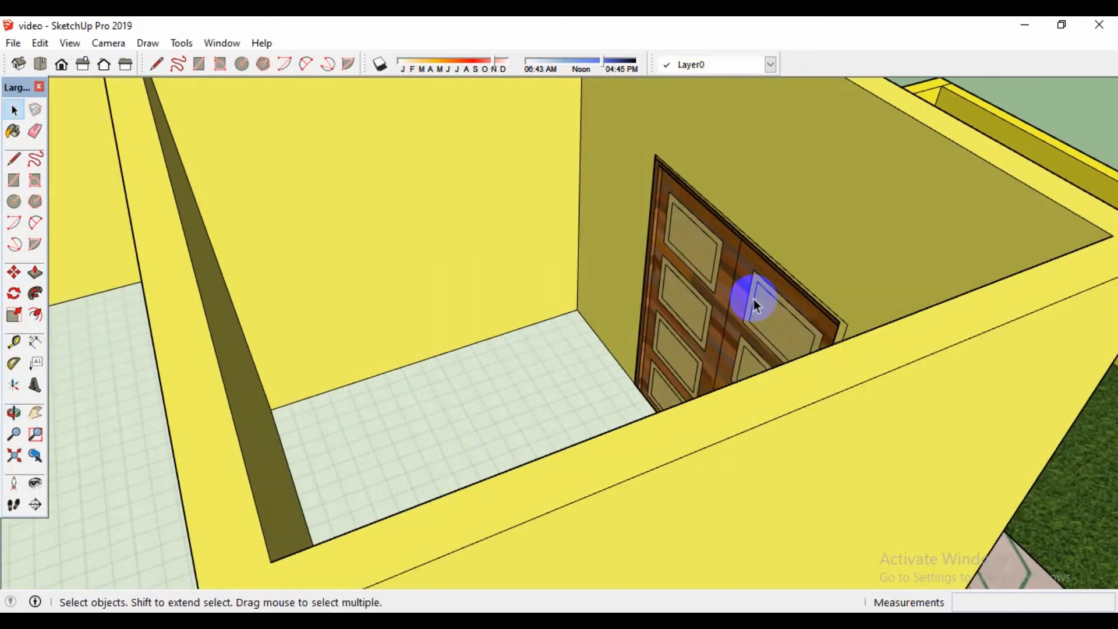
Copy the two-leaf window onto the front wall behind the porch, aligned below the middle of the wall's upper edge.
scroll(654, 317, "down", 4)
middle_click_drag(740, 344, 324, 252)
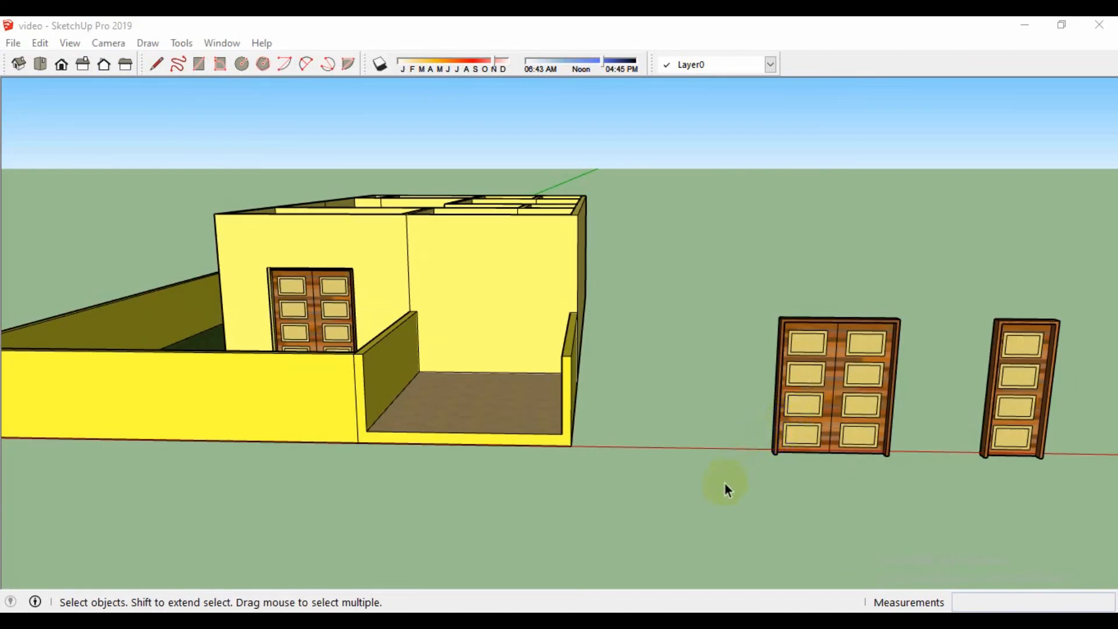
left_click(712, 494)
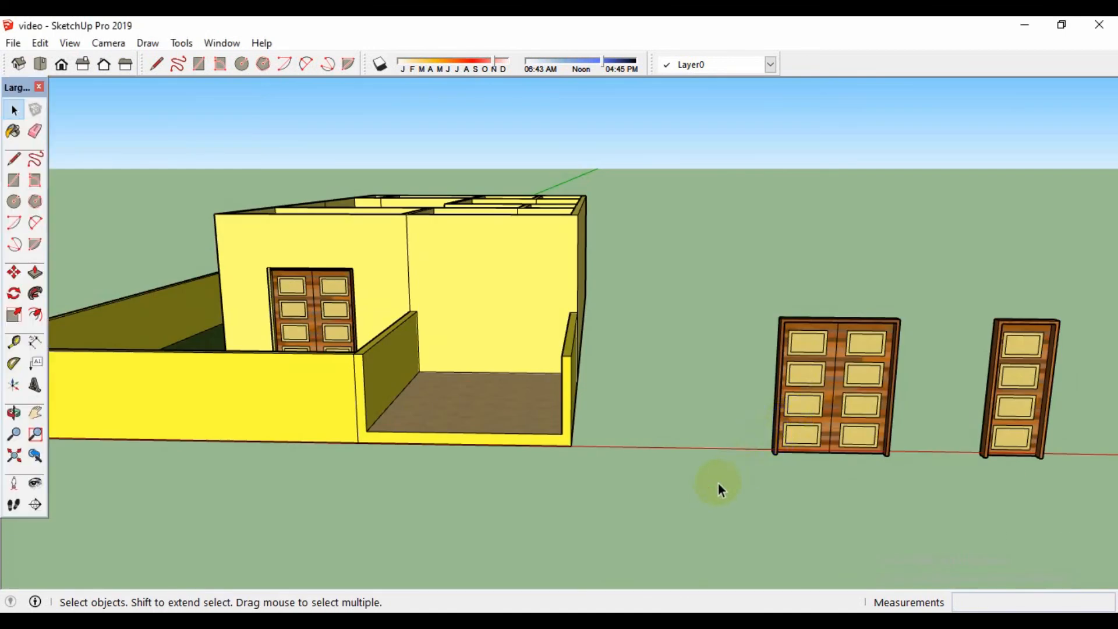
middle_click_drag(718, 483, 722, 442)
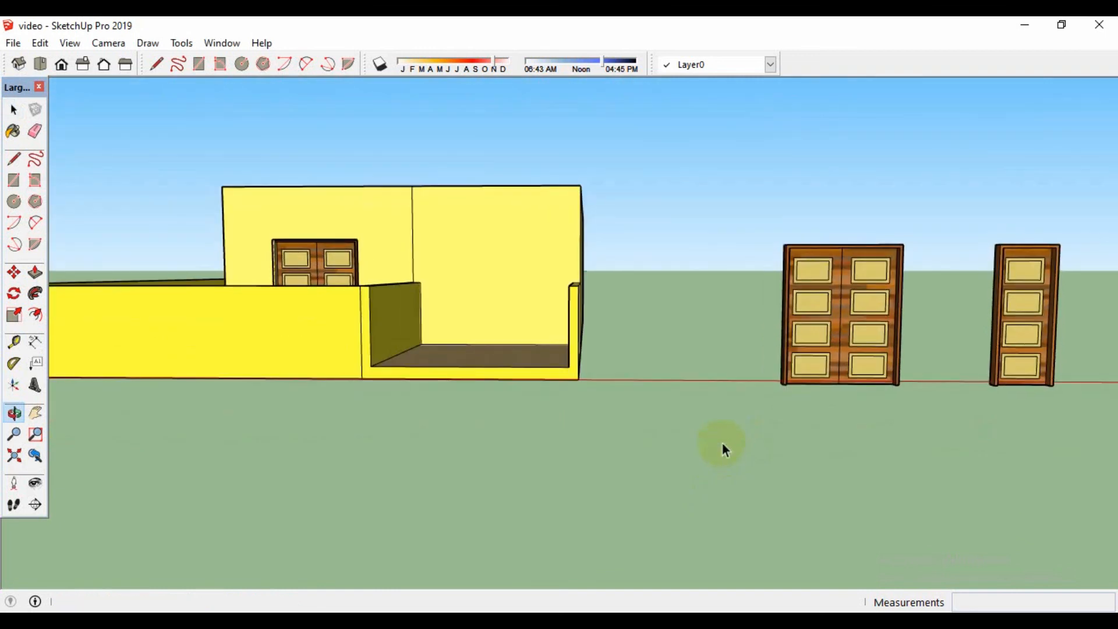
left_click(35, 413)
left_click_drag(837, 463, 407, 480)
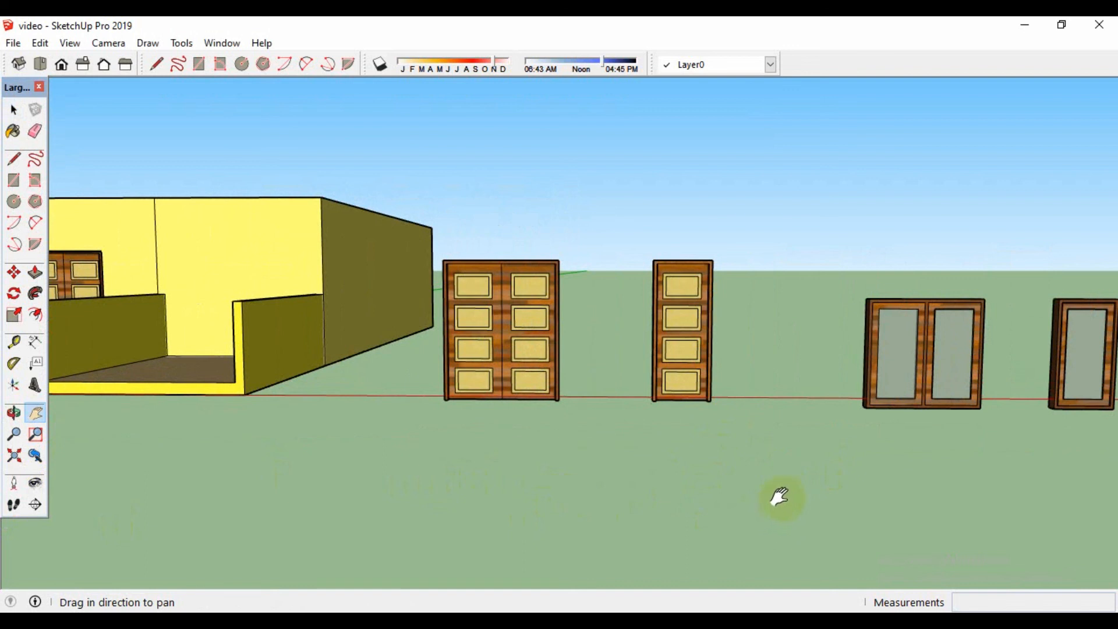
key("space")
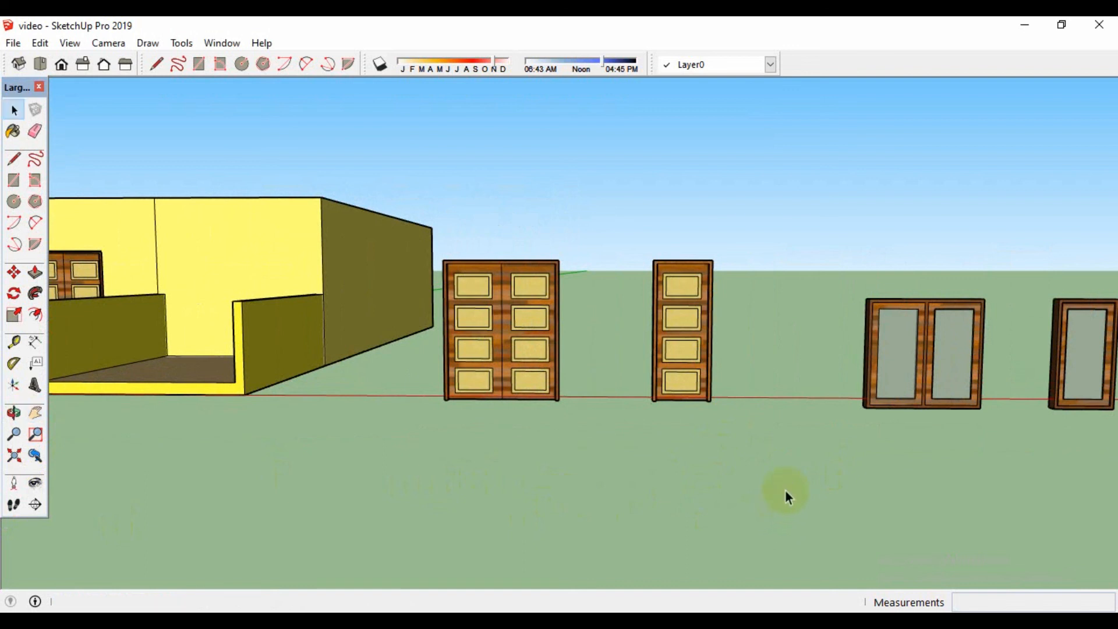
left_click(898, 342)
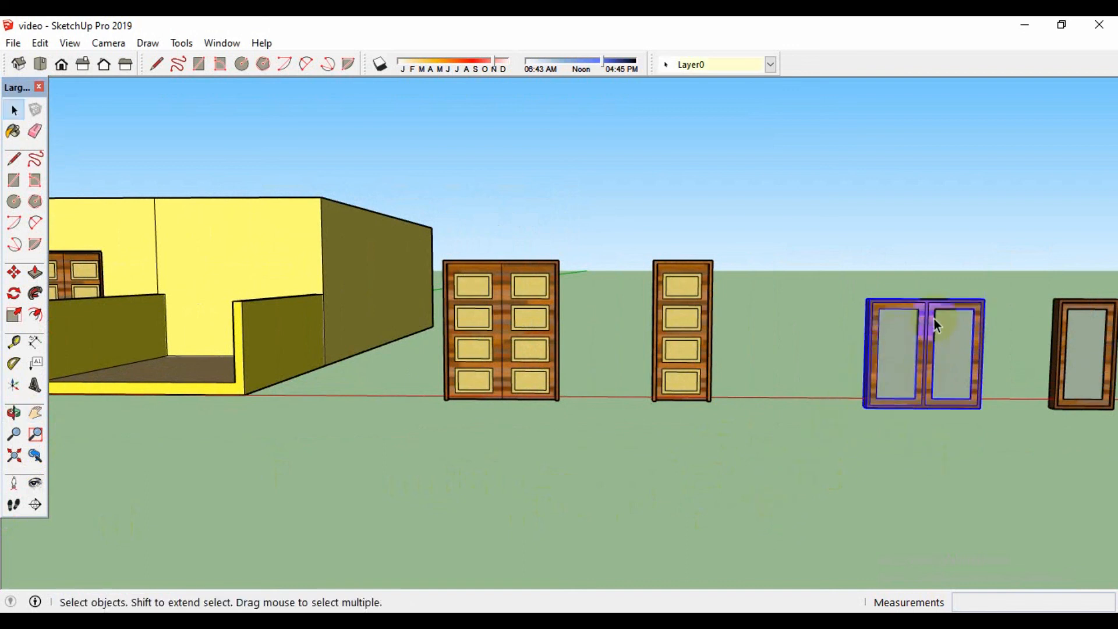
left_click(14, 272)
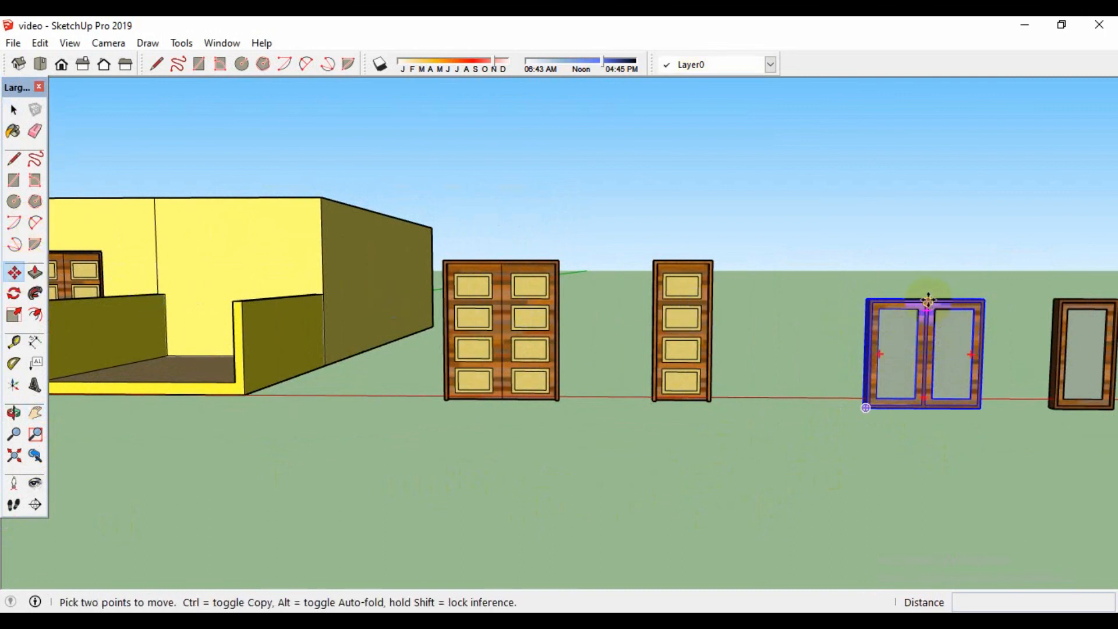
key("ctrl")
left_click(928, 301)
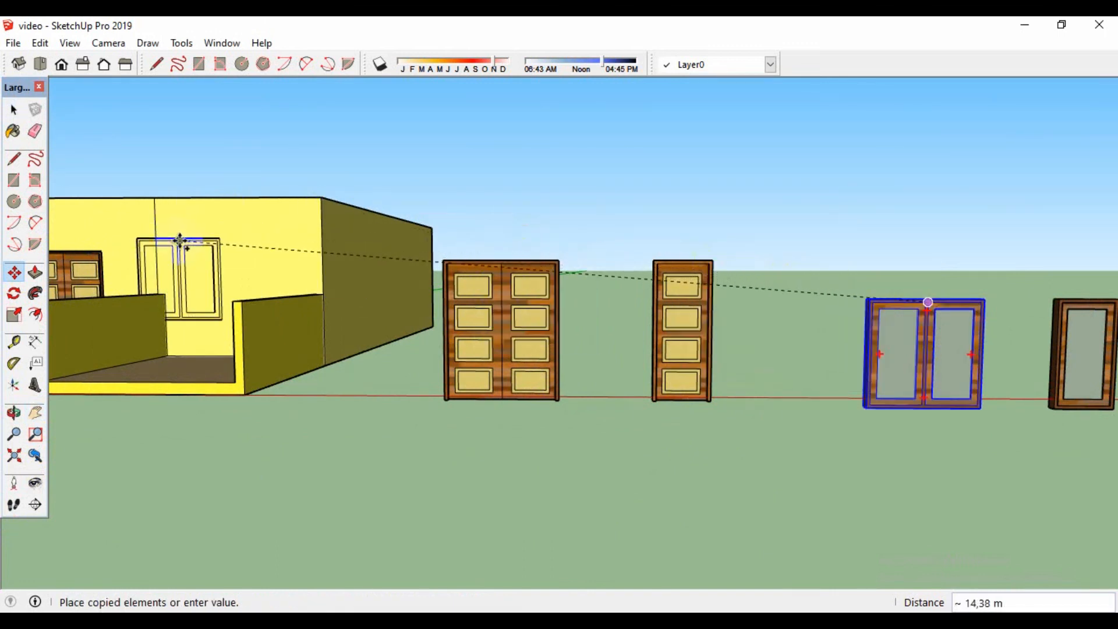
middle_click_drag(179, 241, 300, 264)
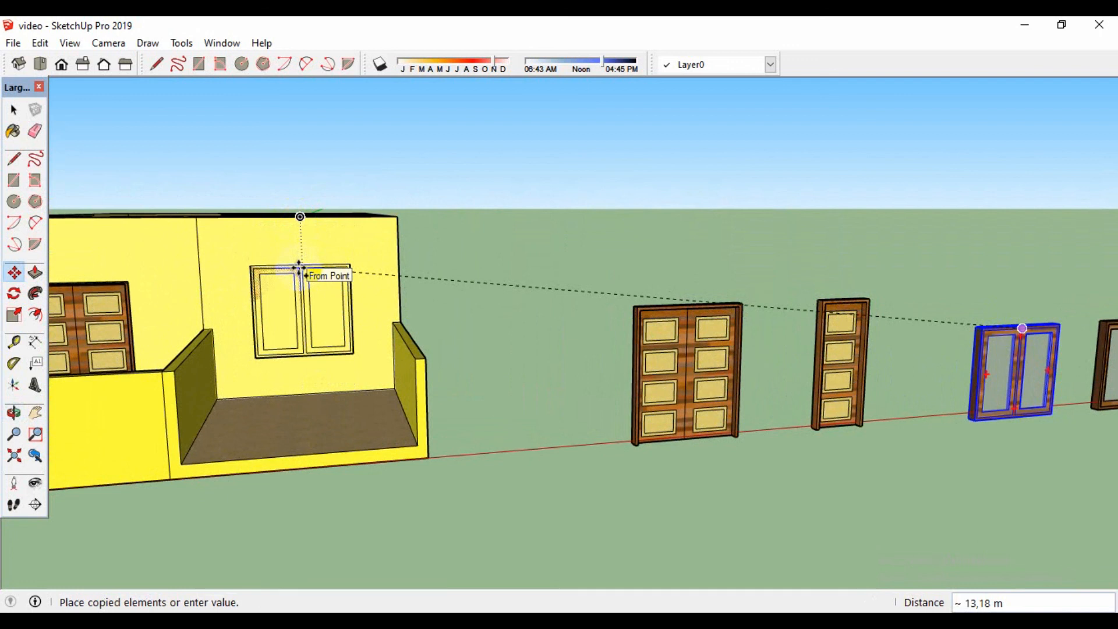
left_click(299, 268)
key("space")
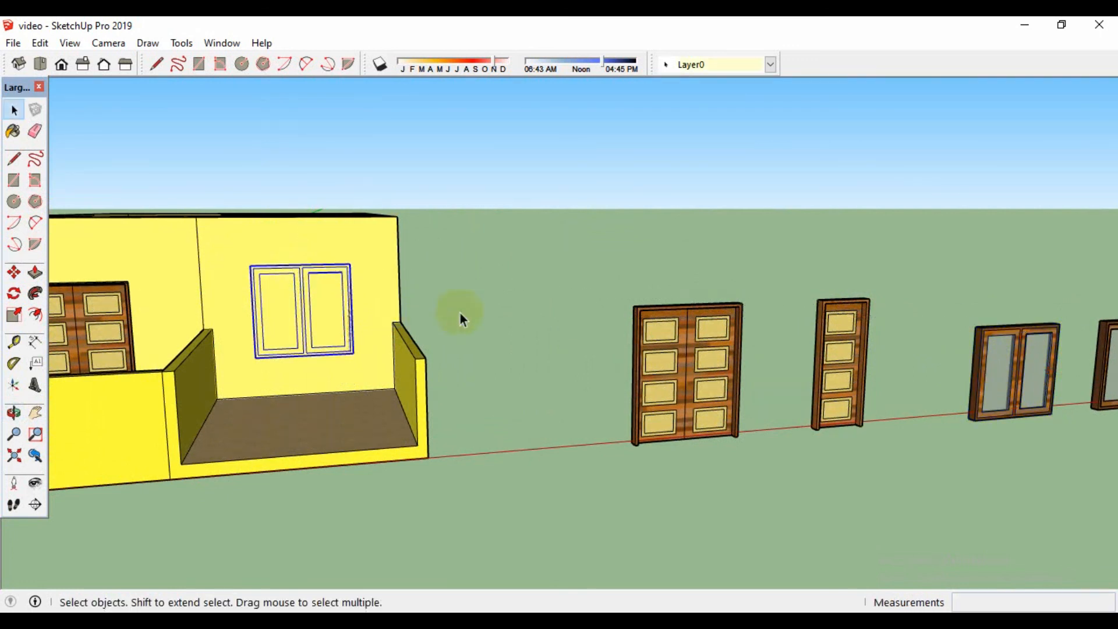
Draw a rectangle of about 1,70 m by 1,65 m on the front wall along the copied two-leaf window's frame outline.
middle_click_drag(461, 317, 407, 319)
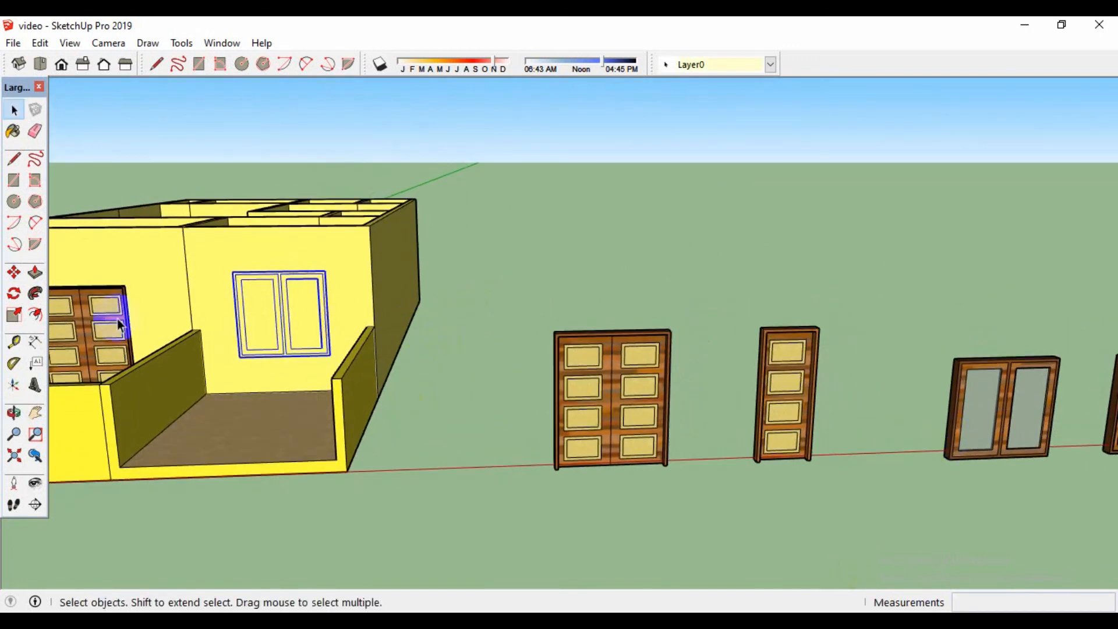
scroll(223, 343, "up", 3)
scroll(223, 343, "up", 1)
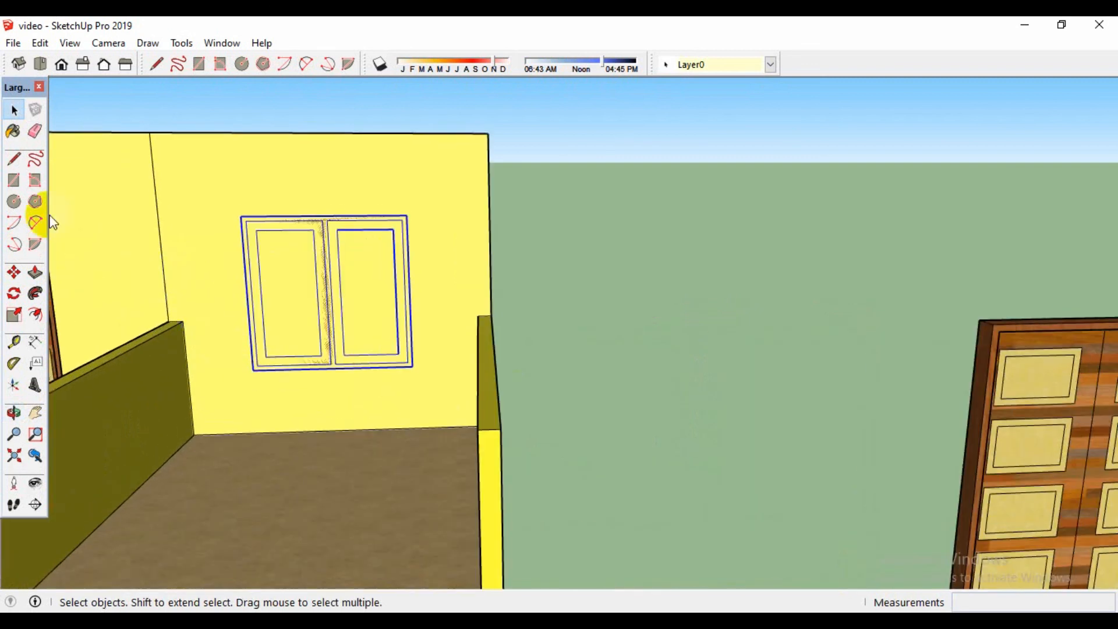
left_click(14, 181)
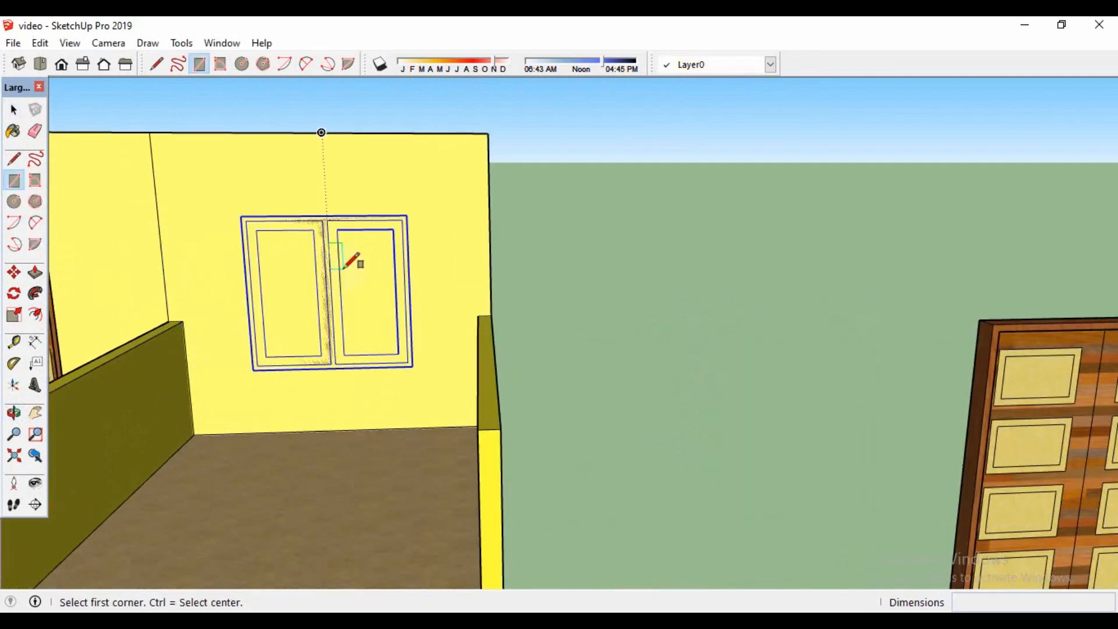
scroll(252, 210, "up", 1)
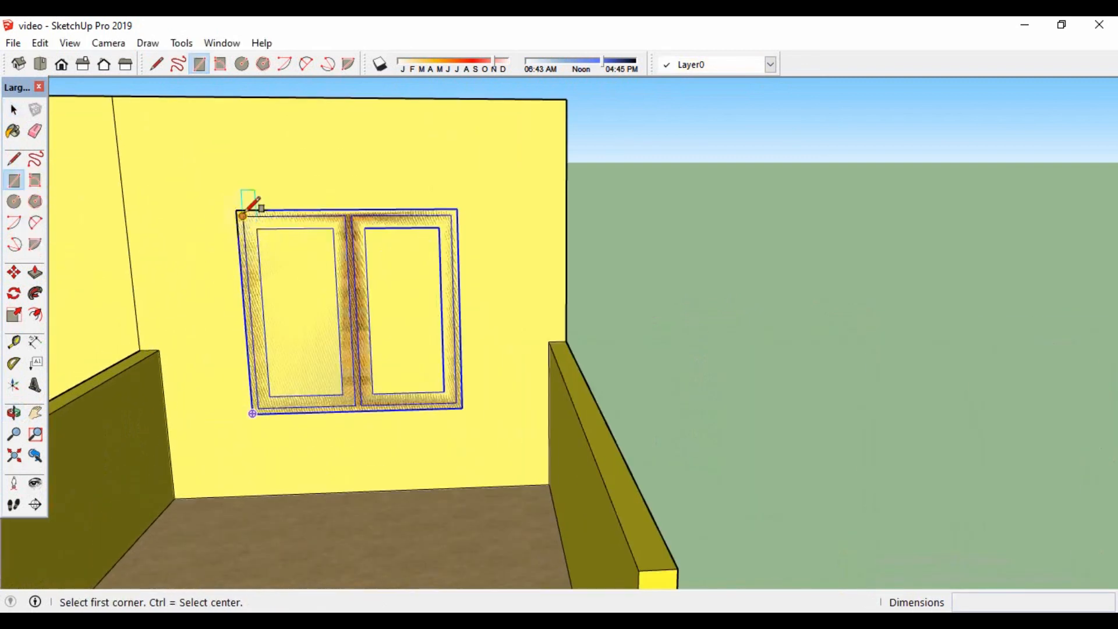
left_click(242, 215)
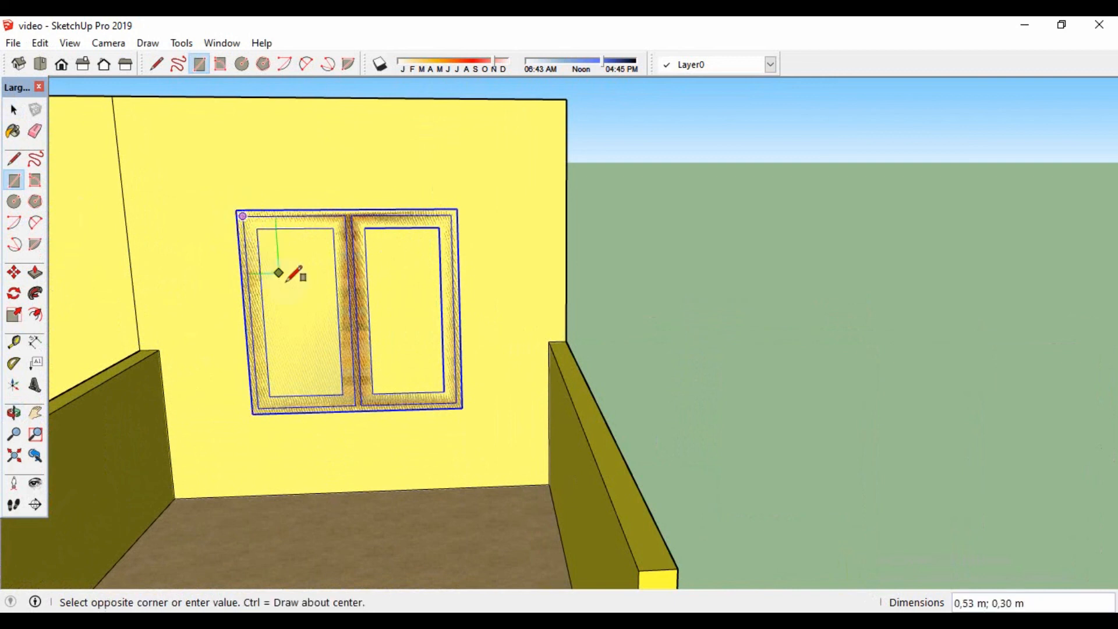
left_click(462, 407)
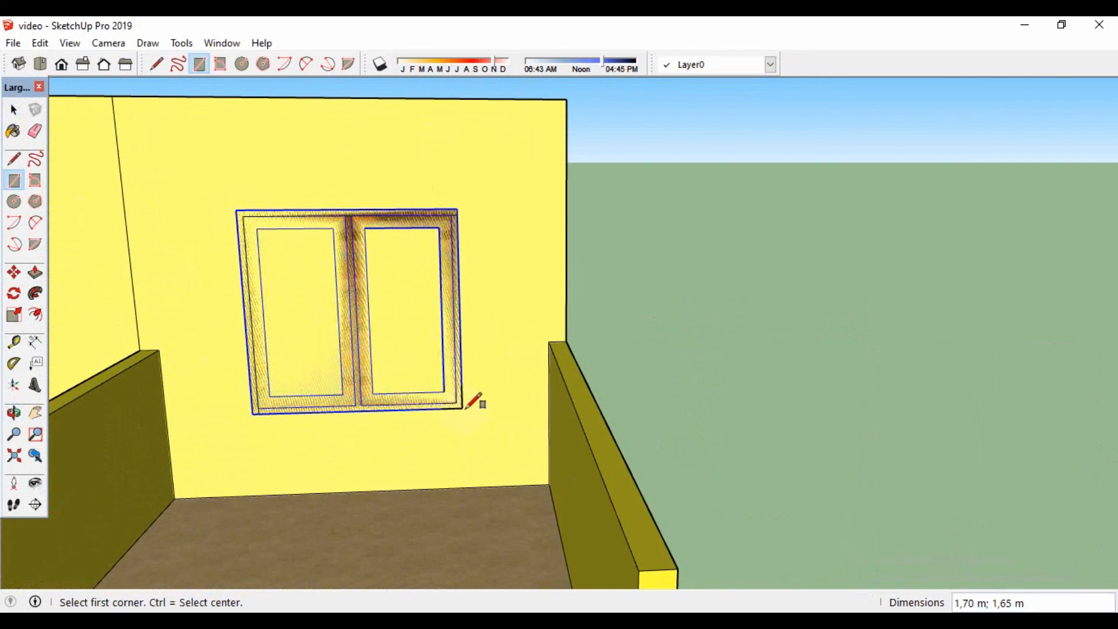
key("space")
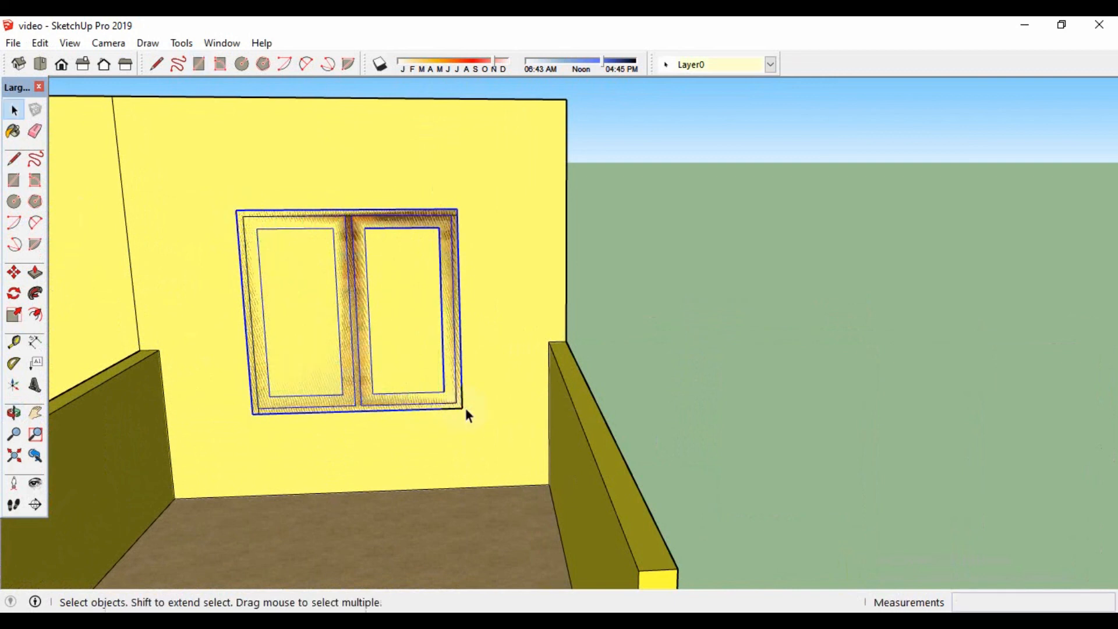
Push the rectangular wall face inside the window frame inward by 0,15 m.
left_click(33, 279)
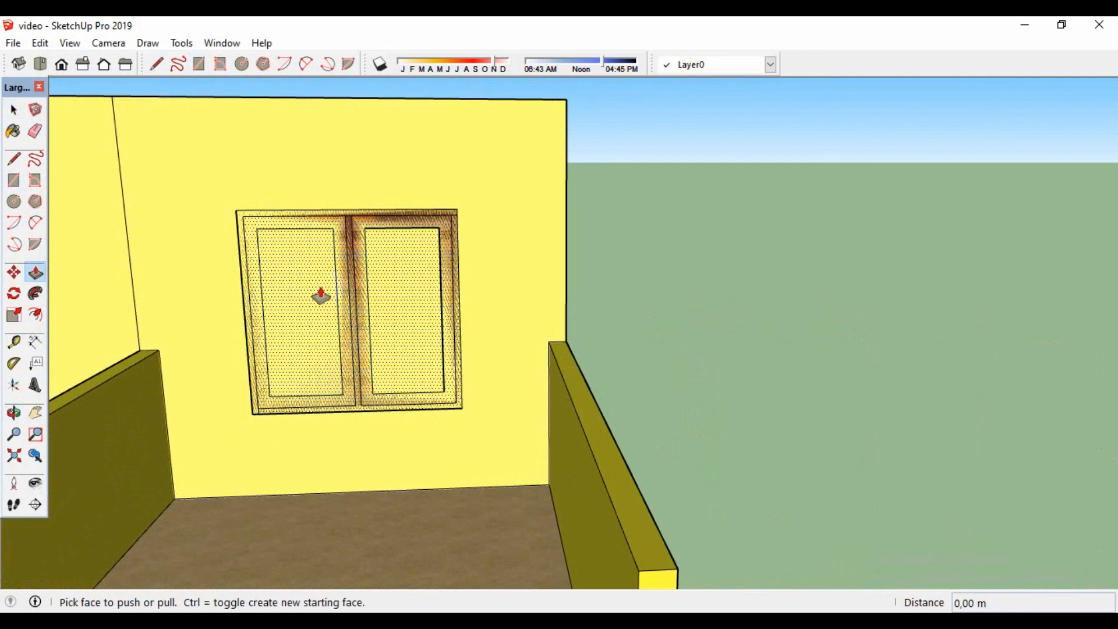
left_click_drag(321, 296, 328, 285)
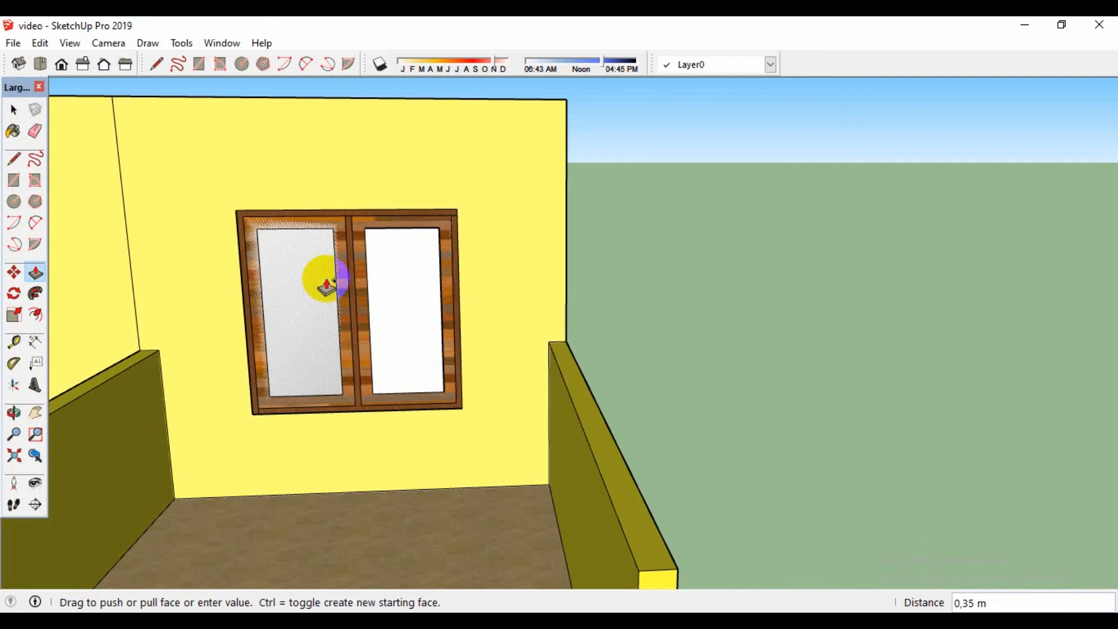
type(",15")
key("Return")
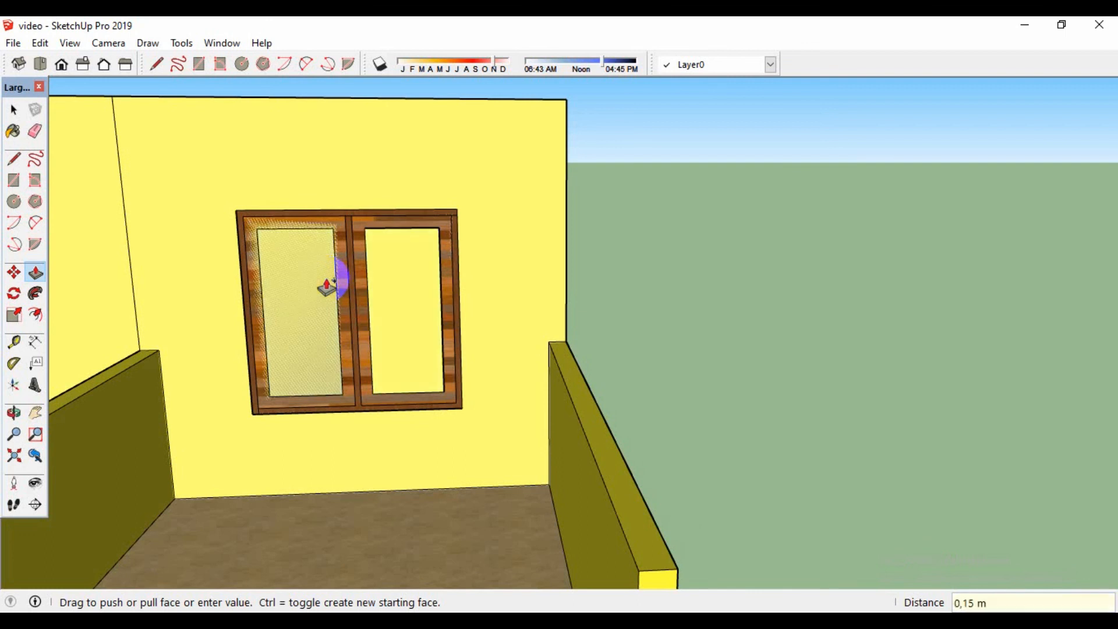
key("space")
Delete the wall face covering the copied two-leaf window.
middle_click_drag(463, 277, 368, 393)
middle_click_drag(489, 369, 481, 305)
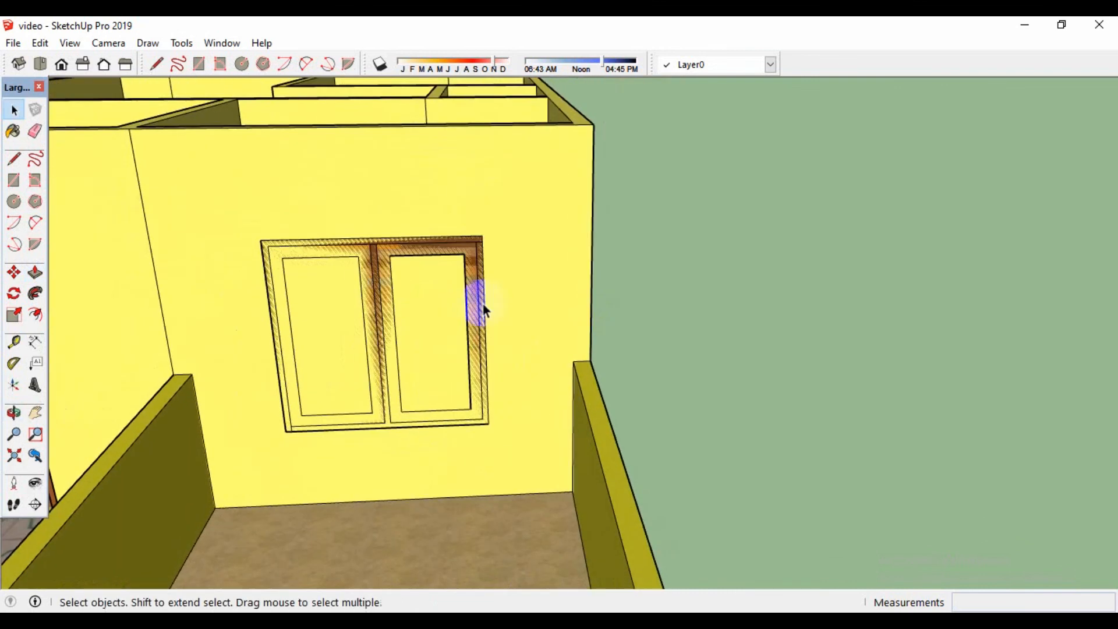
triple_click(401, 295)
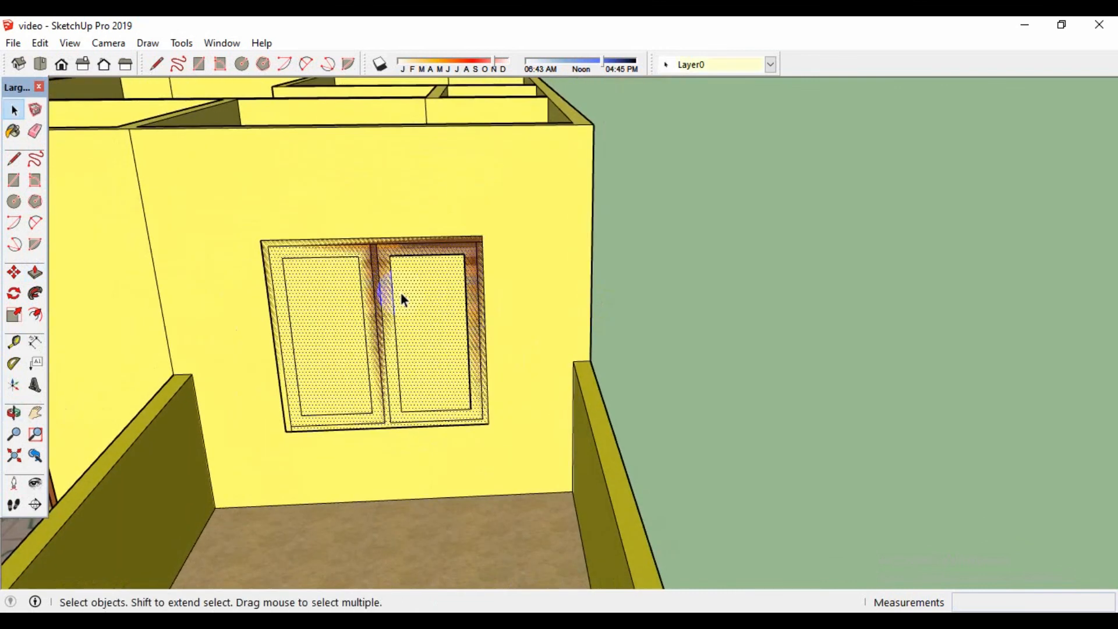
key("Delete")
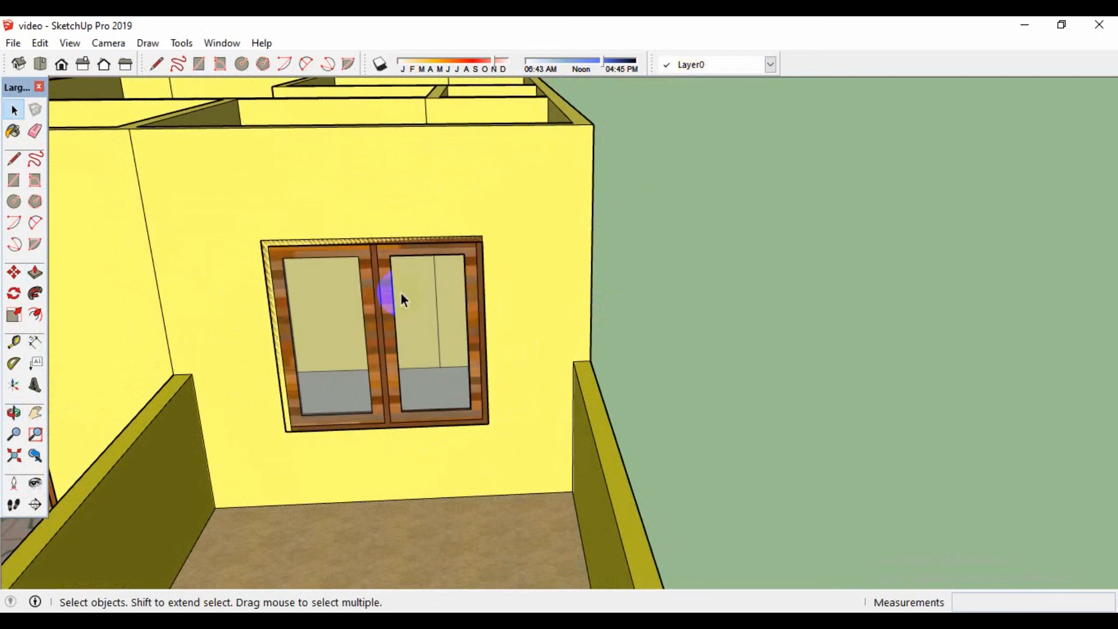
Examine the installed two-leaf window from inside the room and from the porch, along with the overall building front.
middle_click_drag(559, 291, 390, 169)
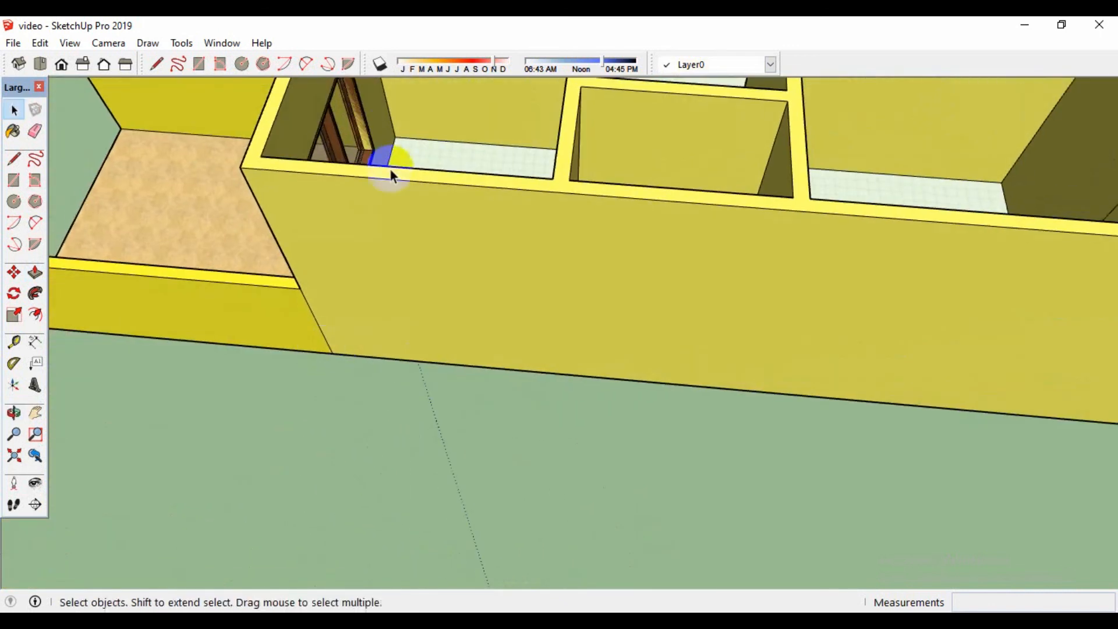
middle_click_drag(456, 125, 412, 154)
scroll(414, 156, "up", 6)
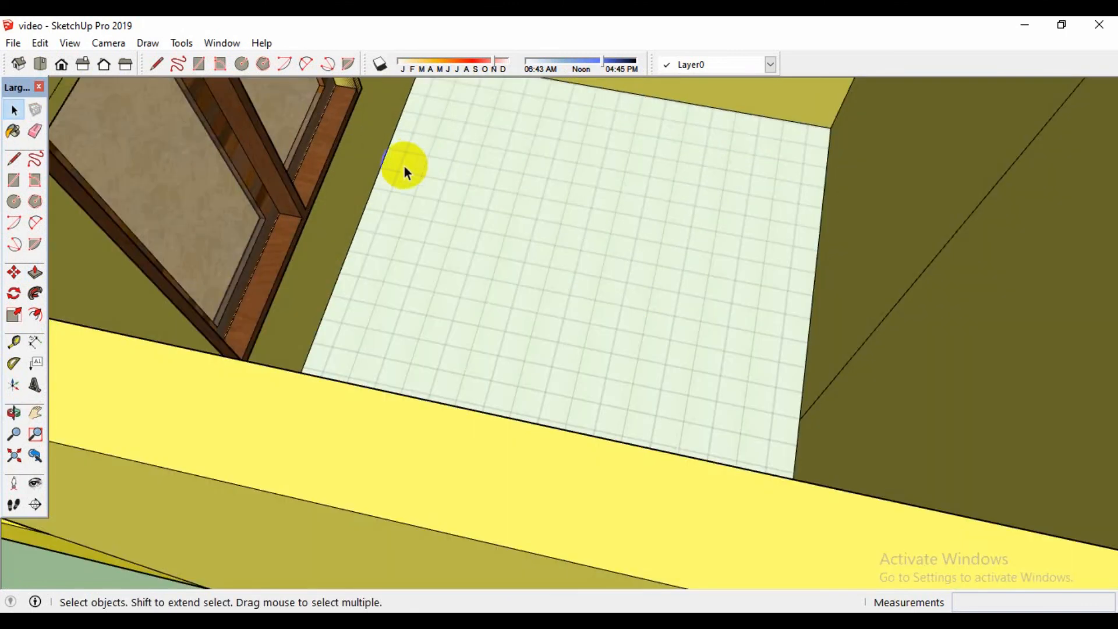
scroll(403, 169, "down", 8)
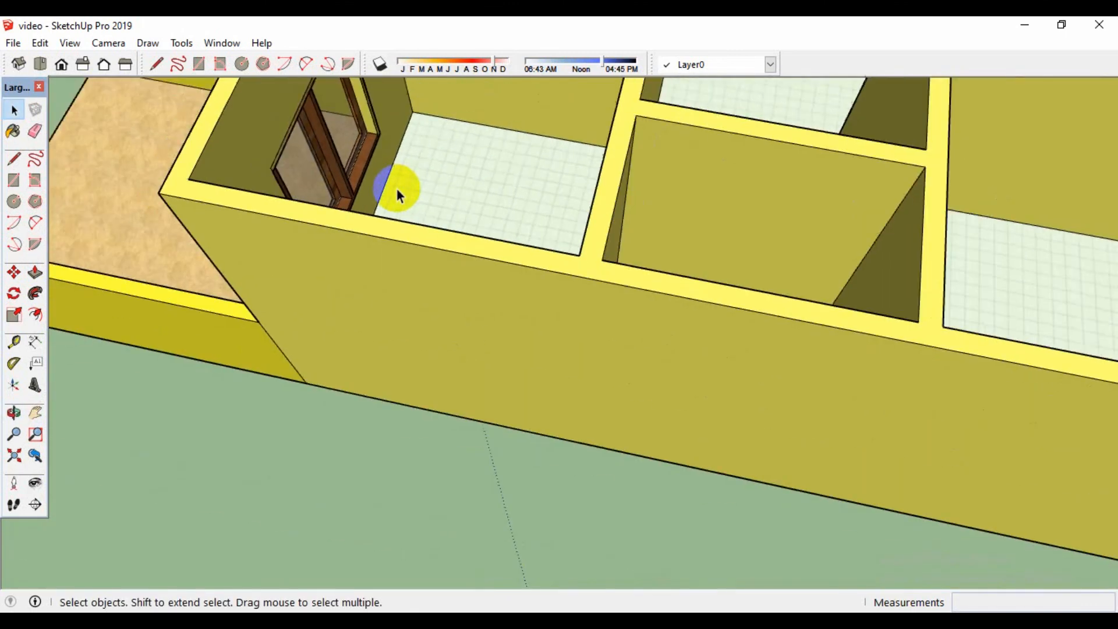
middle_click_drag(378, 207, 735, 120)
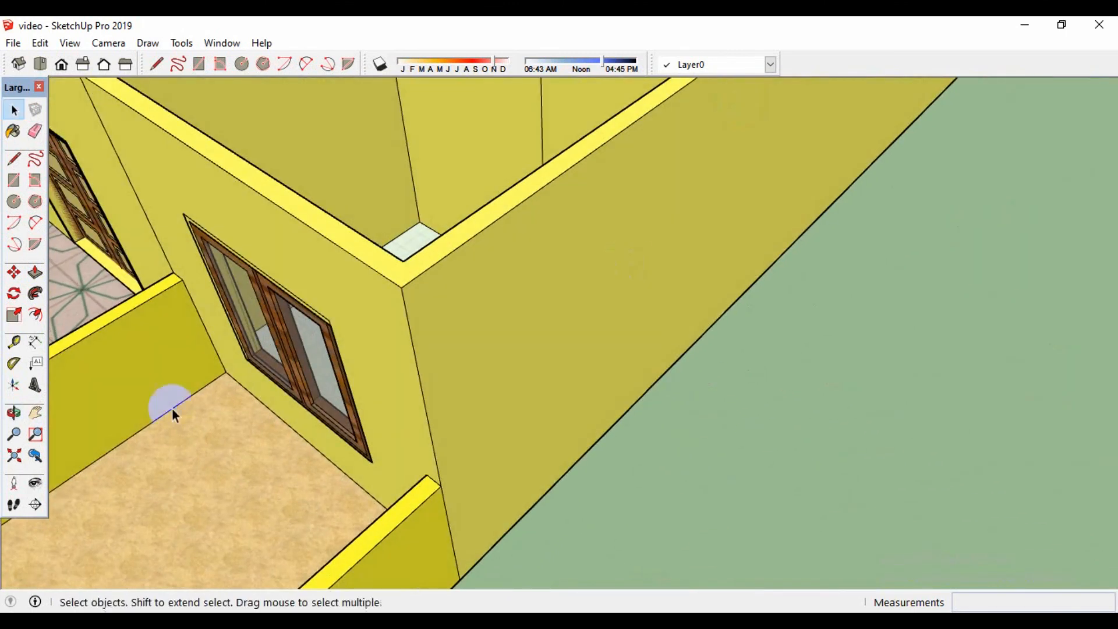
middle_click_drag(170, 407, 330, 317)
scroll(329, 317, "down", 6)
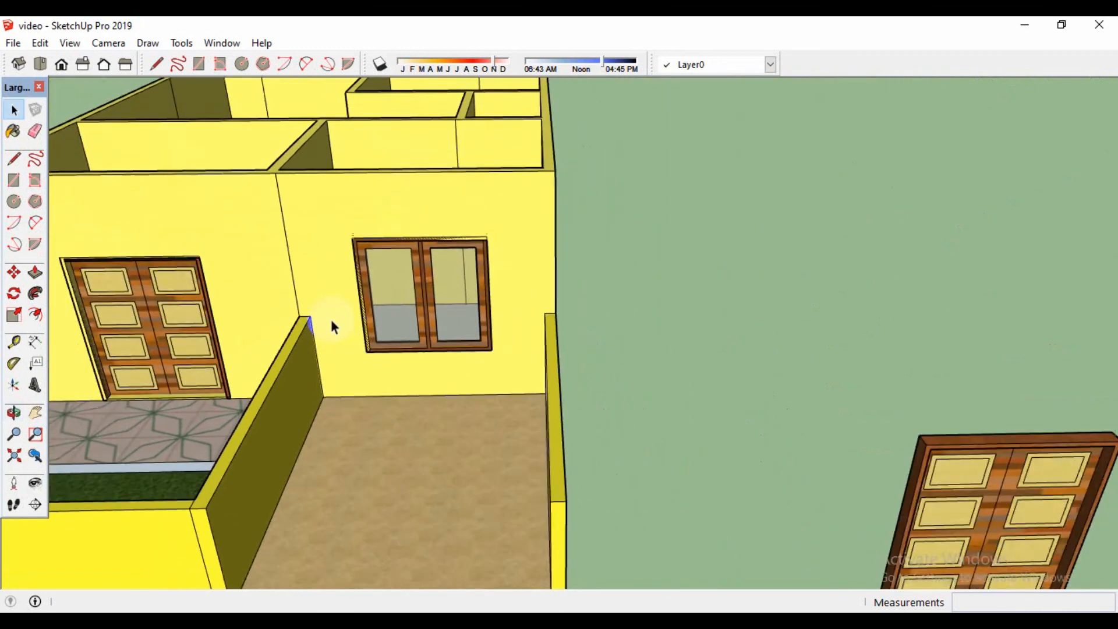
scroll(330, 317, "down", 2)
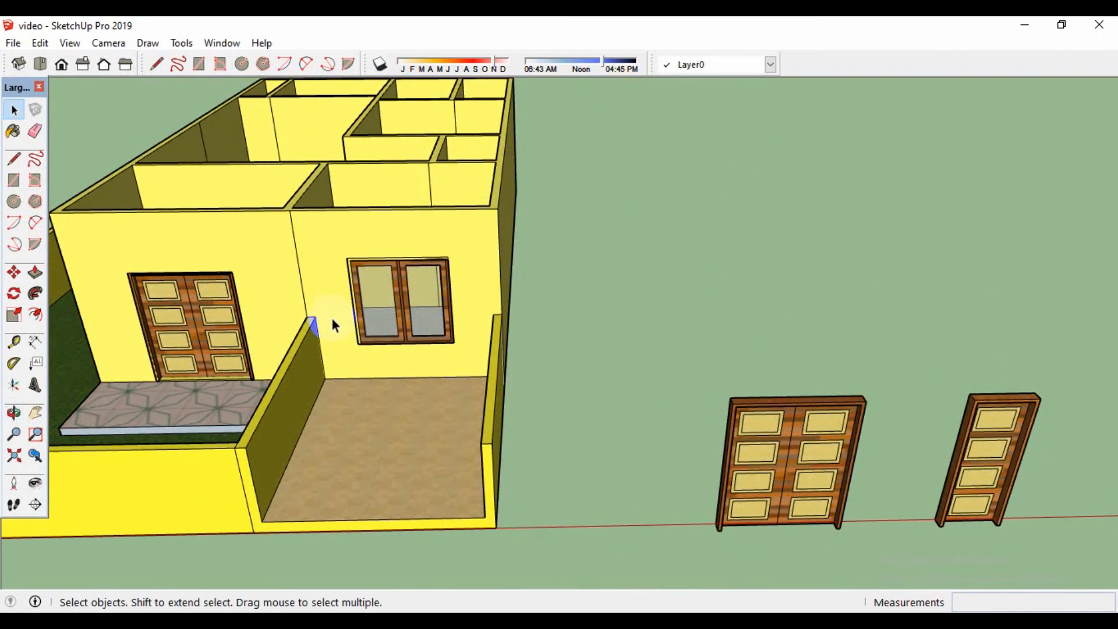
scroll(326, 339, "down", 5)
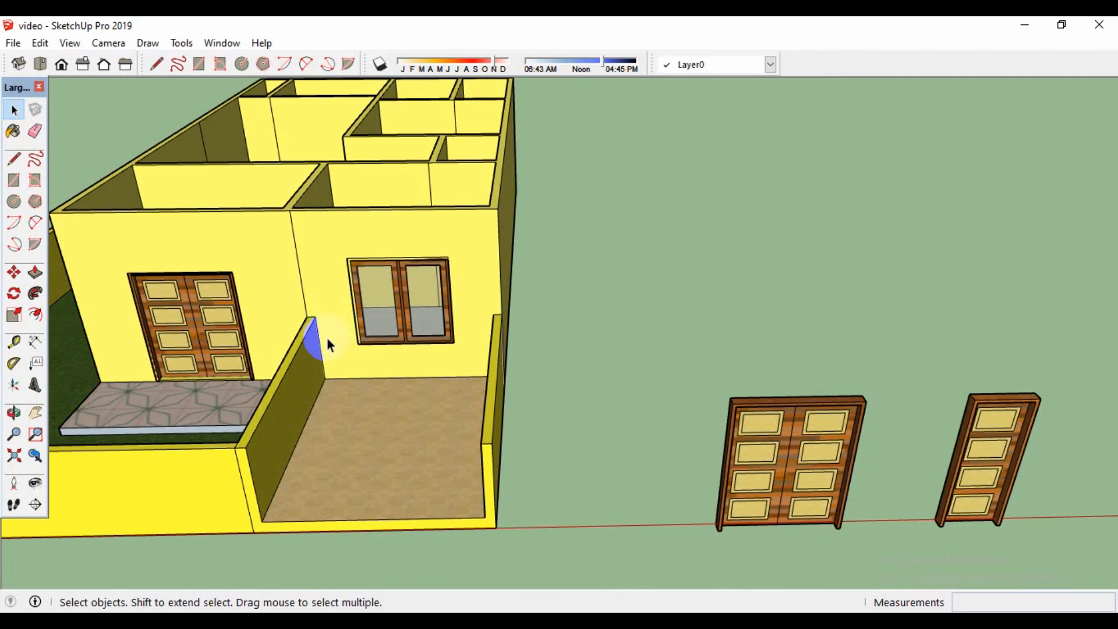
scroll(328, 341, "down", 1)
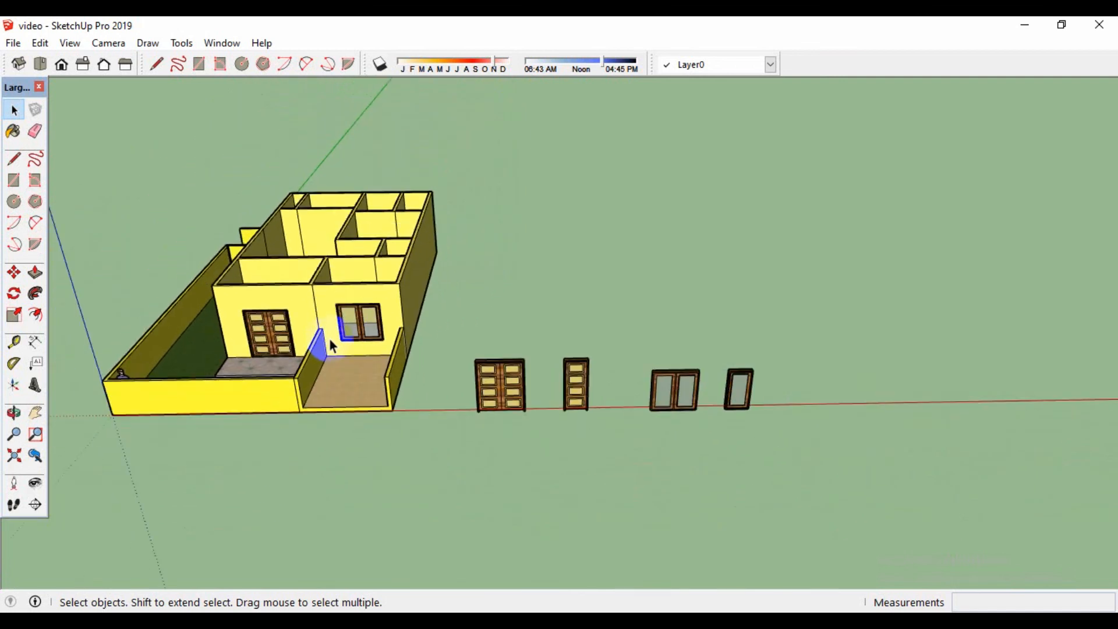
scroll(330, 343, "up", 6)
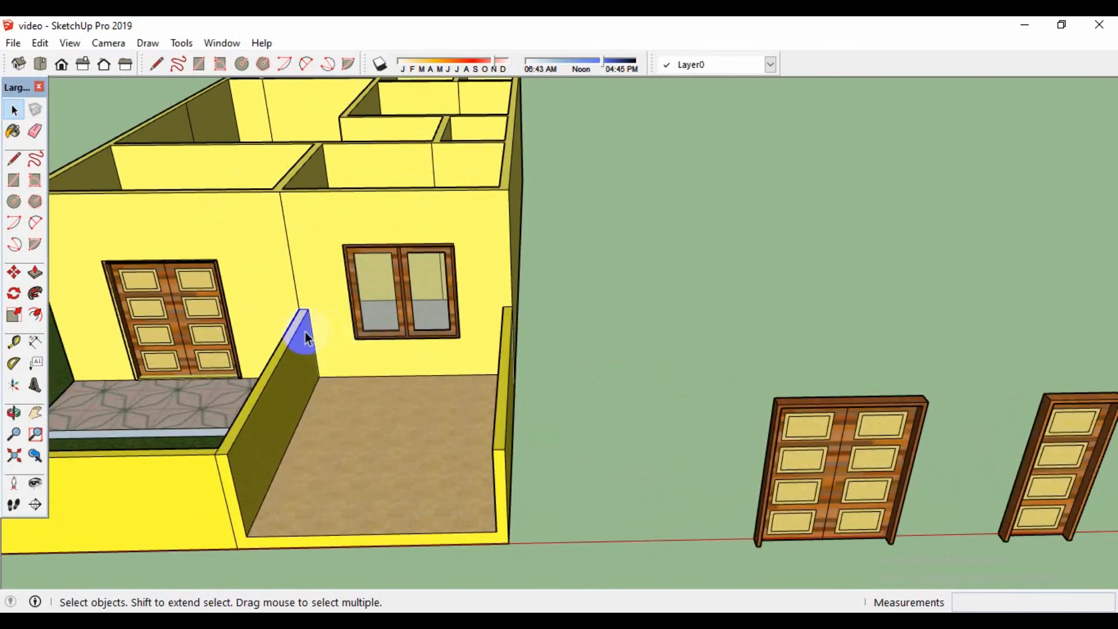